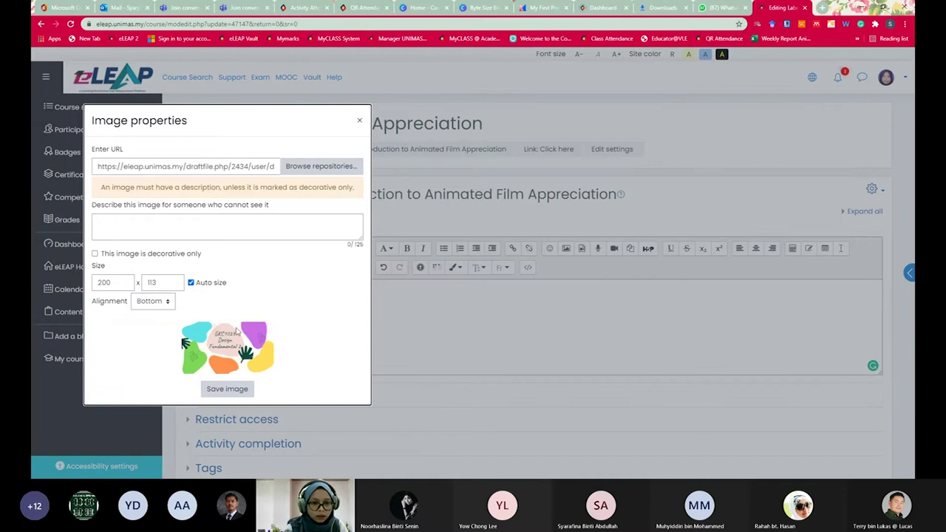
- Mark the banner image as decorative only and save it into the label text
{"action": "left_click", "coordinate": [235, 391]}
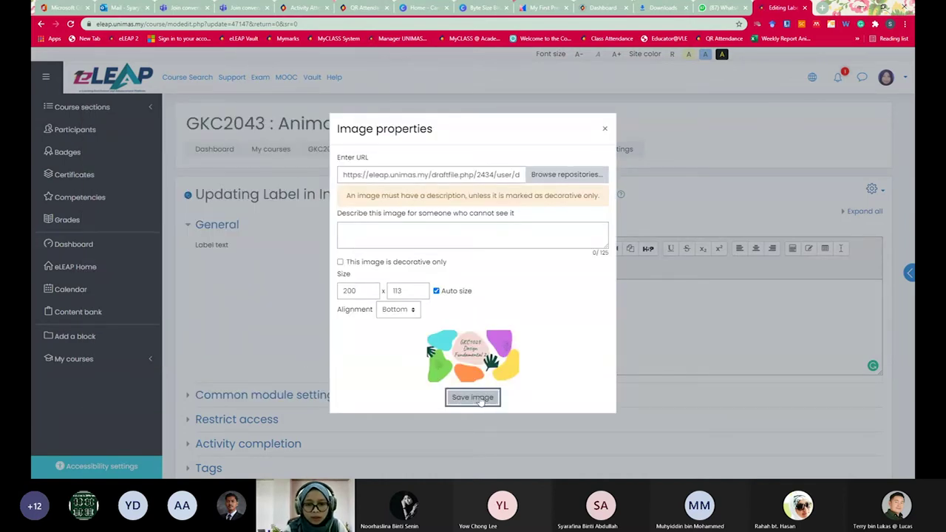
{"action": "left_click", "coordinate": [340, 262]}
{"action": "left_click", "coordinate": [486, 386]}
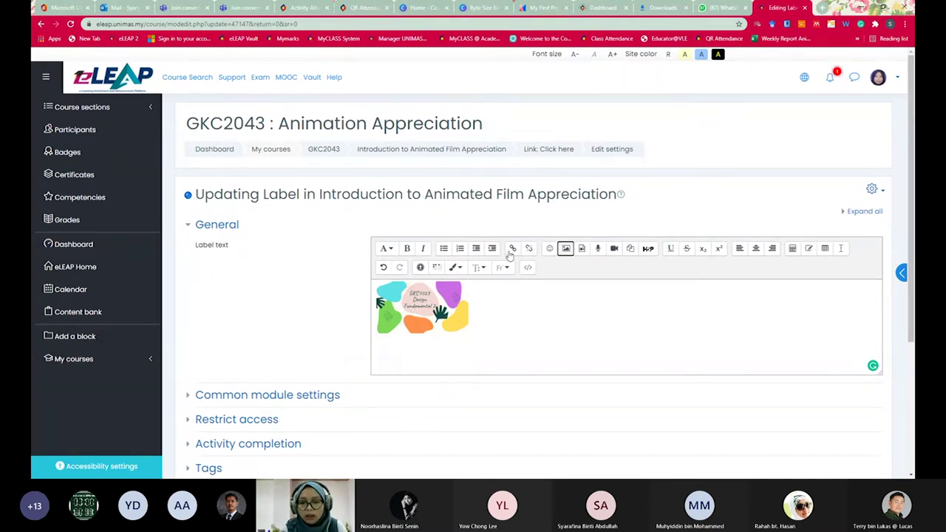
- Link the label's banner image to an uploaded copy of the GKC1023 Design Fundamental Course Outline PDF and save the label to the course
{"action": "key", "text": "ctrl+a"}
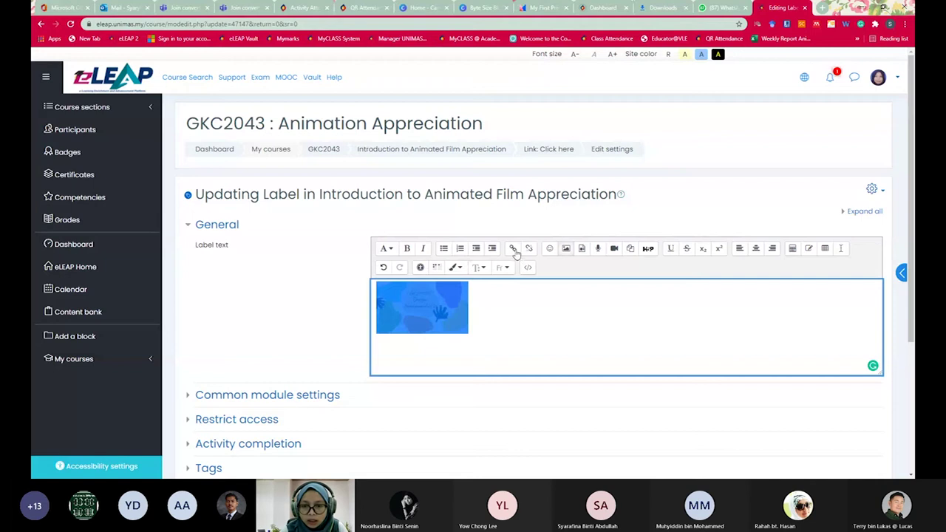
{"action": "left_click", "coordinate": [513, 249]}
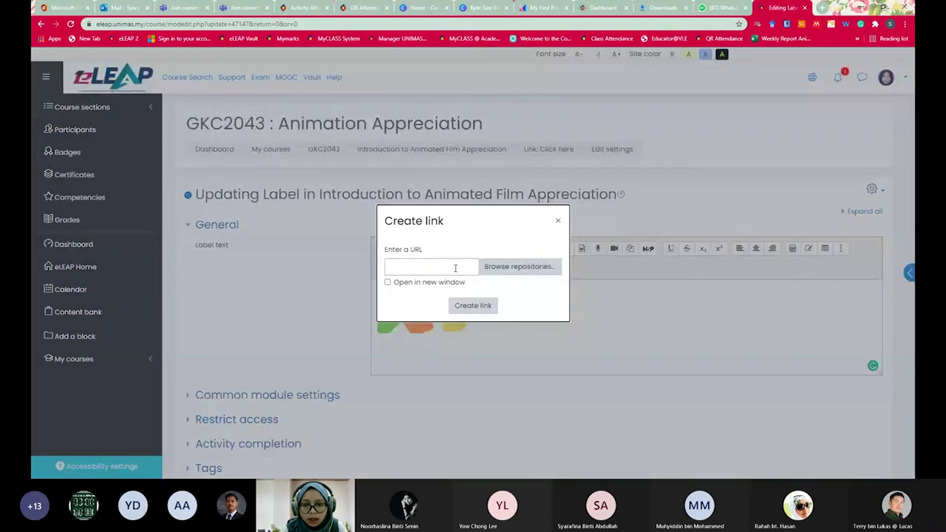
{"action": "left_click", "coordinate": [515, 266]}
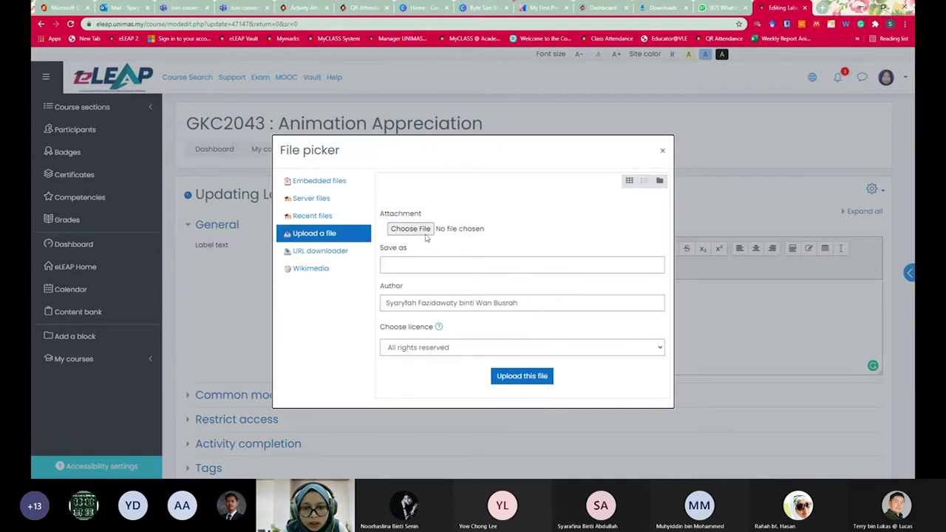
{"action": "left_click", "coordinate": [426, 233]}
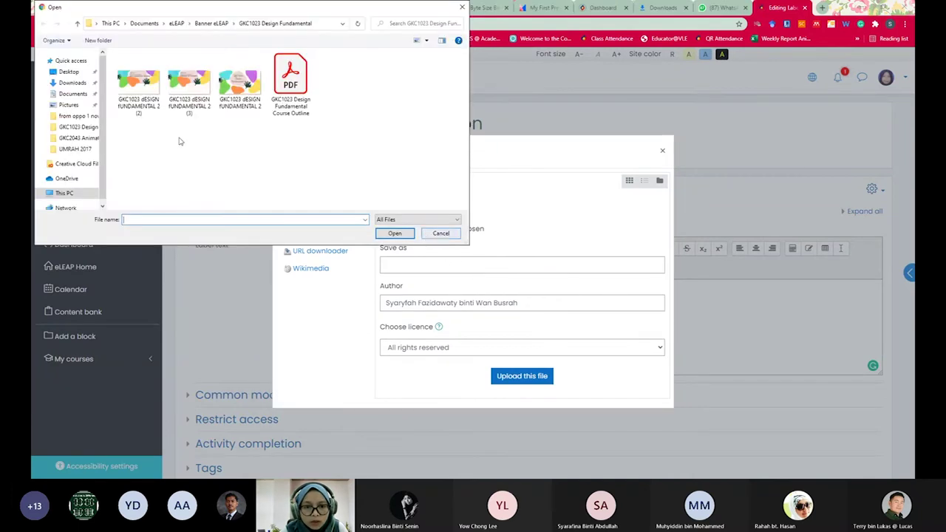
{"action": "left_click", "coordinate": [300, 85]}
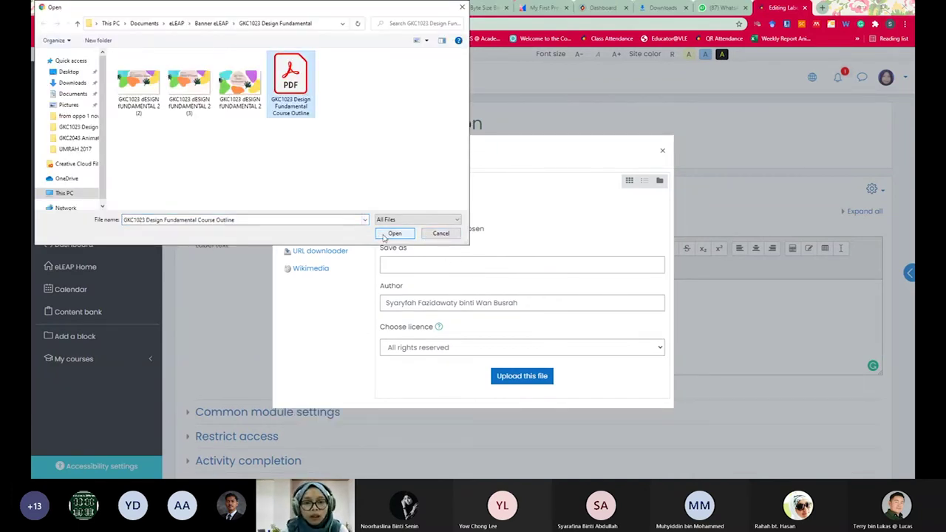
{"action": "left_click", "coordinate": [387, 233]}
{"action": "left_click", "coordinate": [547, 377]}
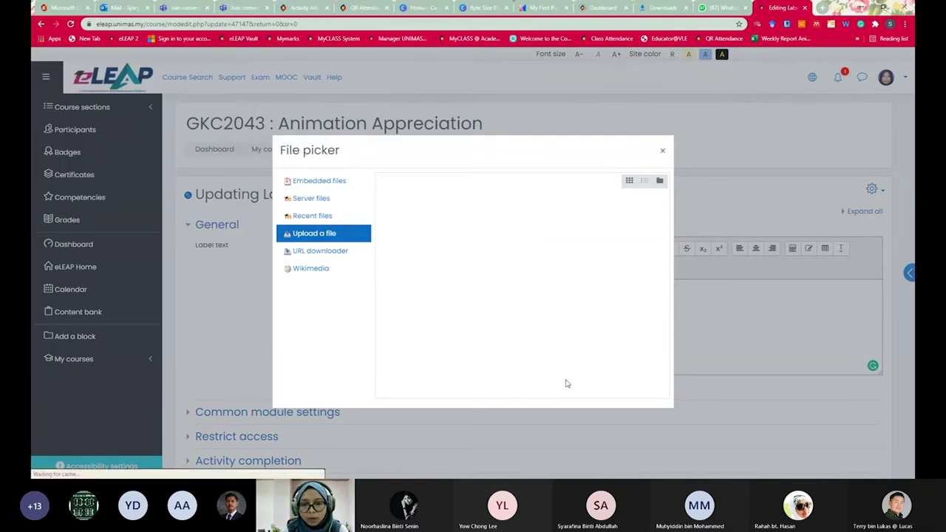
{"action": "scroll", "coordinate": [501, 336], "scroll_direction": "down", "scroll_amount": 2}
{"action": "left_click", "coordinate": [436, 398]}
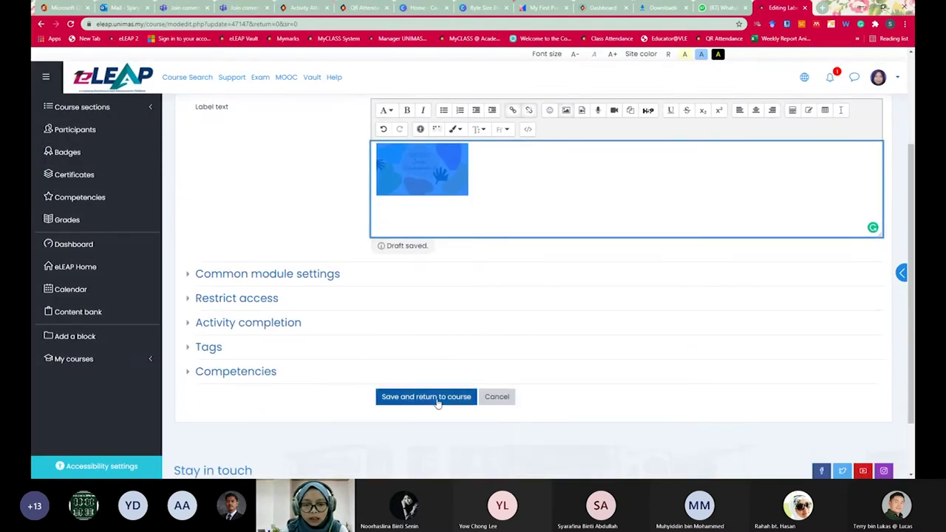
- Test the banner image's link to the course outline PDF and return to the course page
{"action": "scroll", "coordinate": [507, 389], "scroll_direction": "down", "scroll_amount": 5}
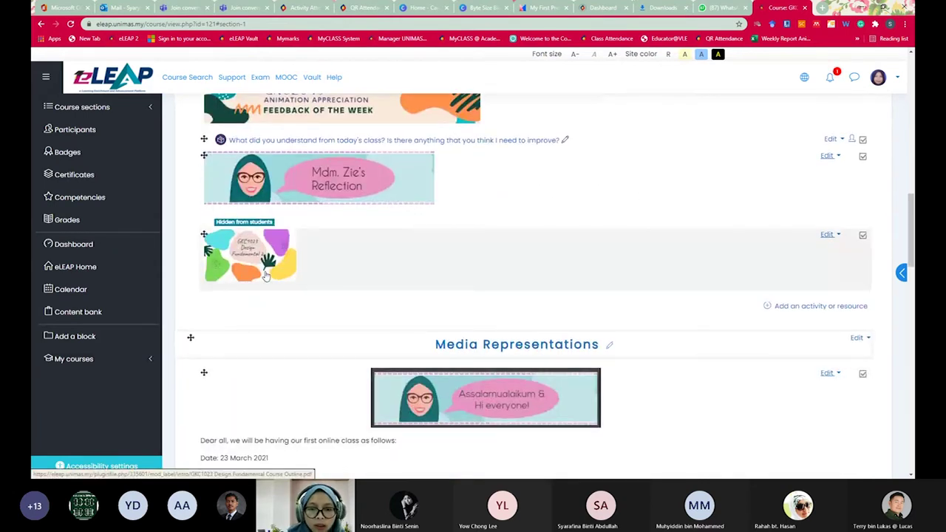
{"action": "left_click", "coordinate": [266, 277]}
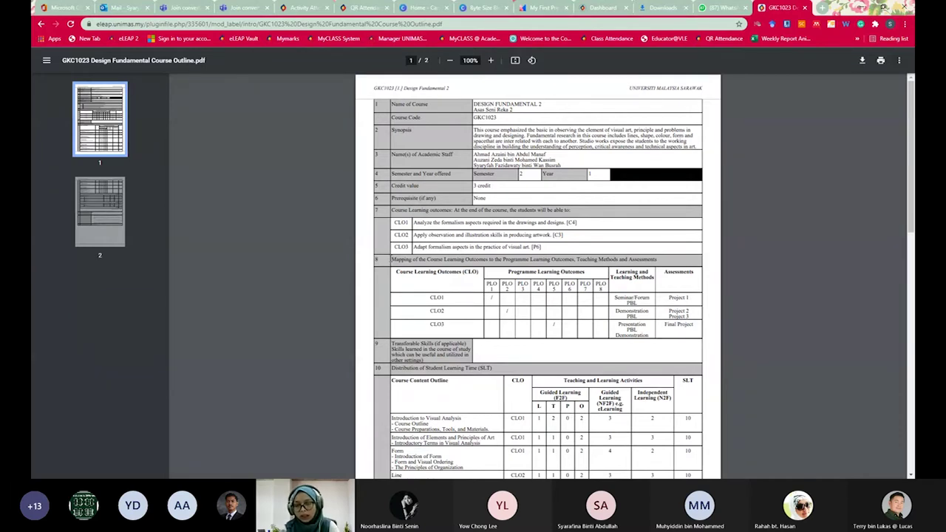
{"action": "left_click", "coordinate": [41, 24]}
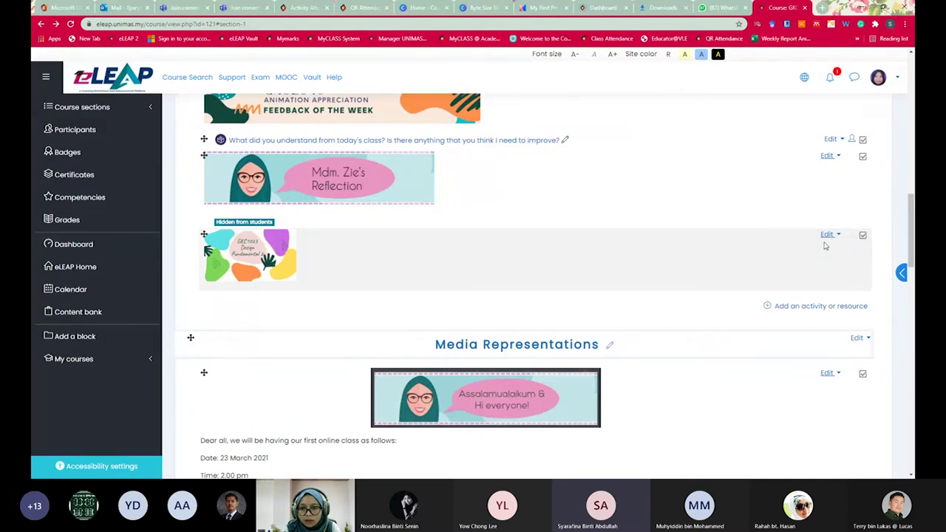
- Delete the GKC1023 Design Fundamental 2 banner label below Mdm. Zie's Reflection
{"action": "left_click", "coordinate": [827, 235]}
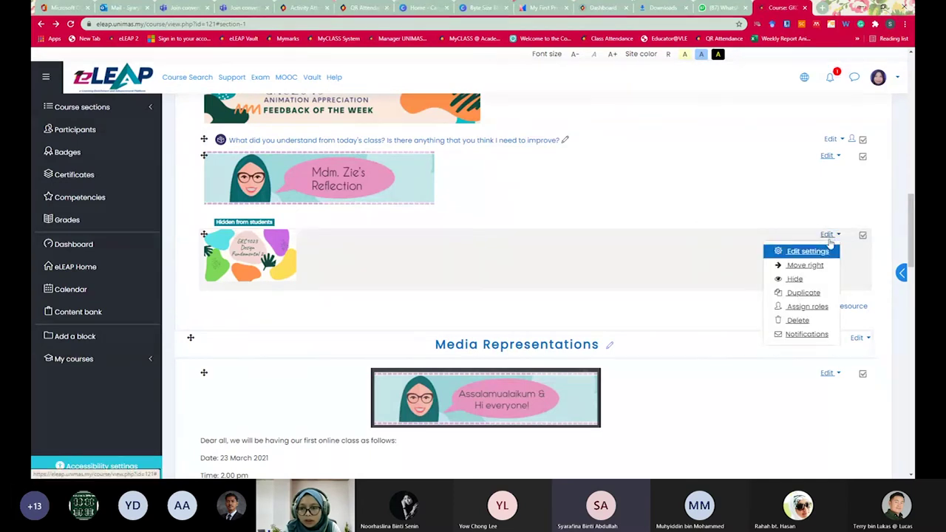
{"action": "left_click", "coordinate": [811, 319]}
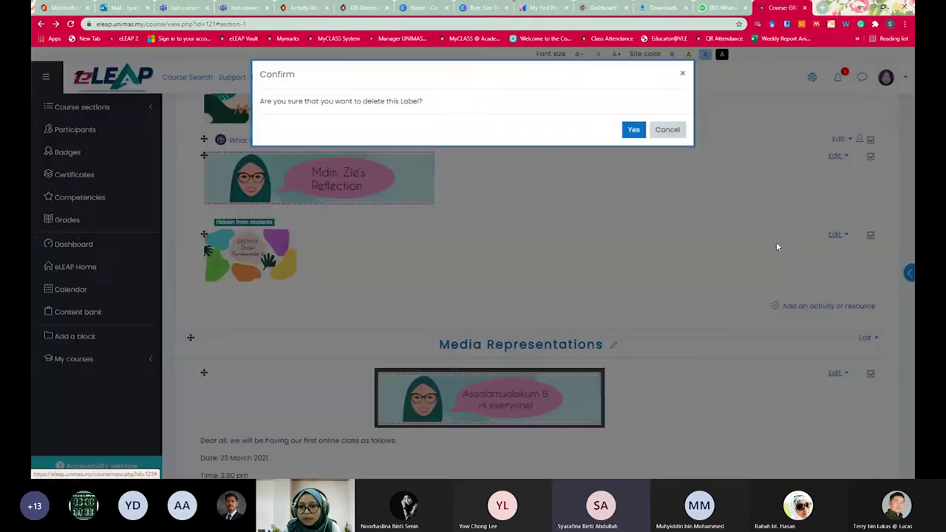
{"action": "left_click", "coordinate": [634, 131]}
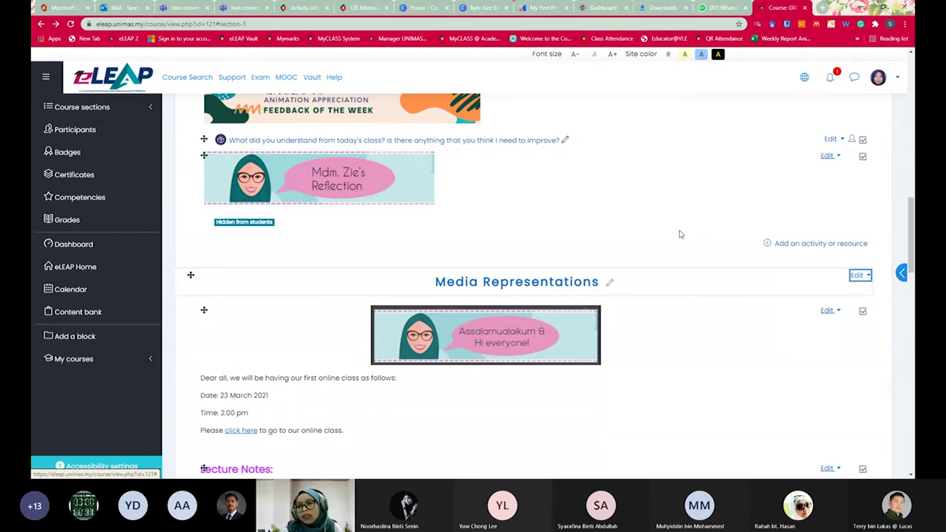
- Add a new label above the Media Representations section and upload GKC1023 dESIGN fUNDAMENTAL 2.png as its image
{"action": "left_click", "coordinate": [810, 247]}
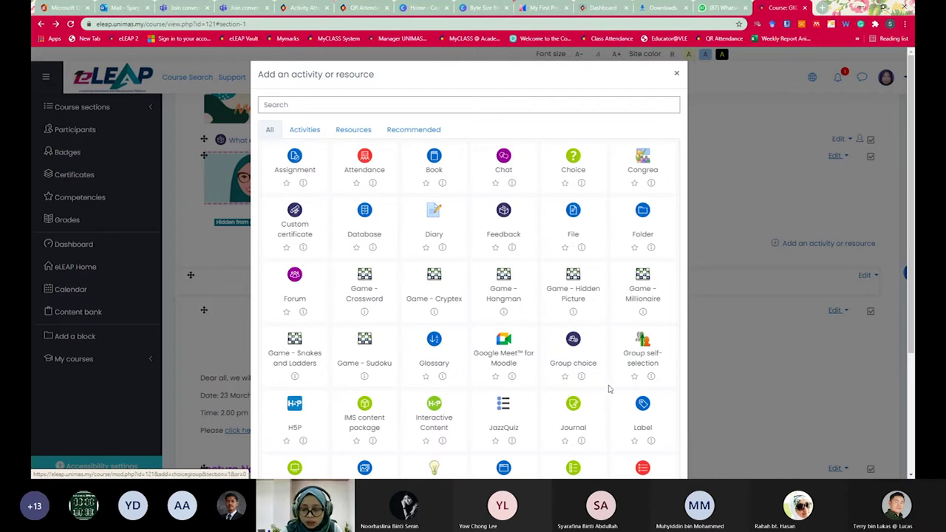
{"action": "left_click", "coordinate": [642, 405]}
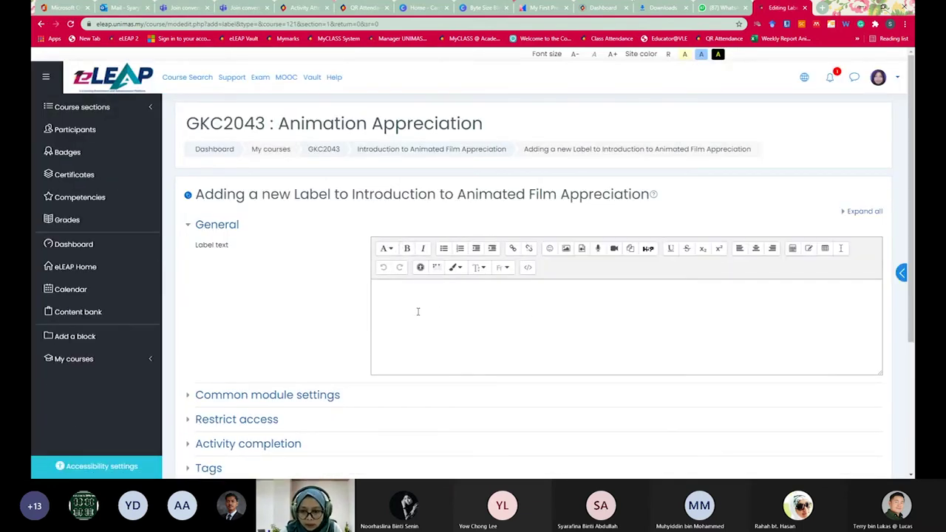
{"action": "left_click", "coordinate": [566, 250]}
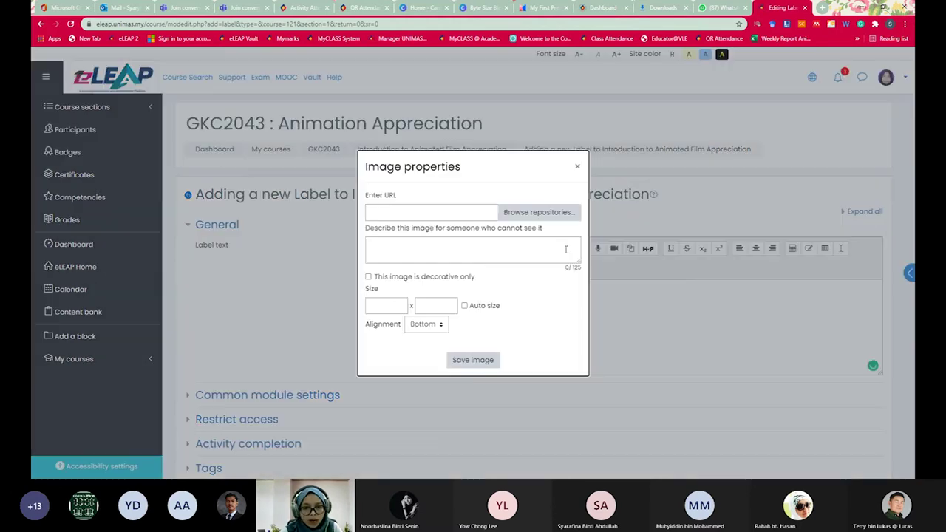
{"action": "left_click", "coordinate": [535, 214]}
{"action": "left_click", "coordinate": [310, 235]}
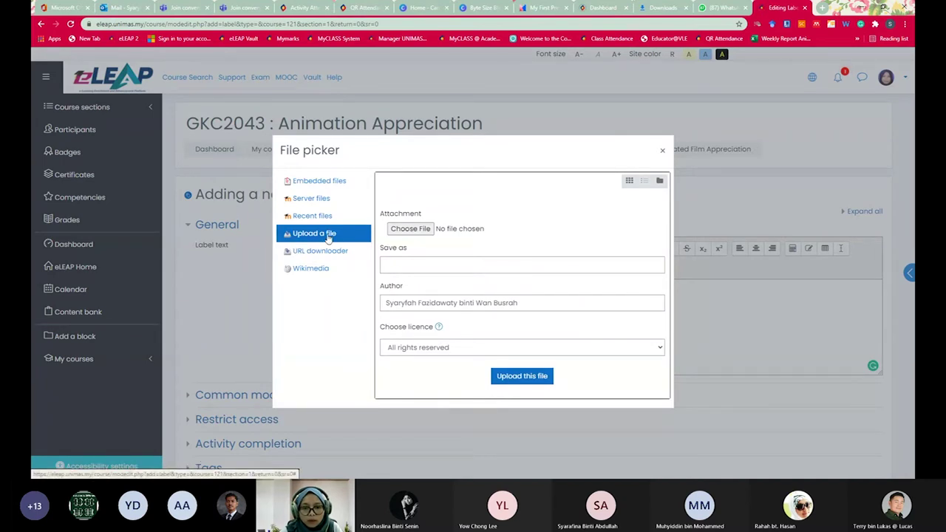
{"action": "left_click", "coordinate": [405, 229]}
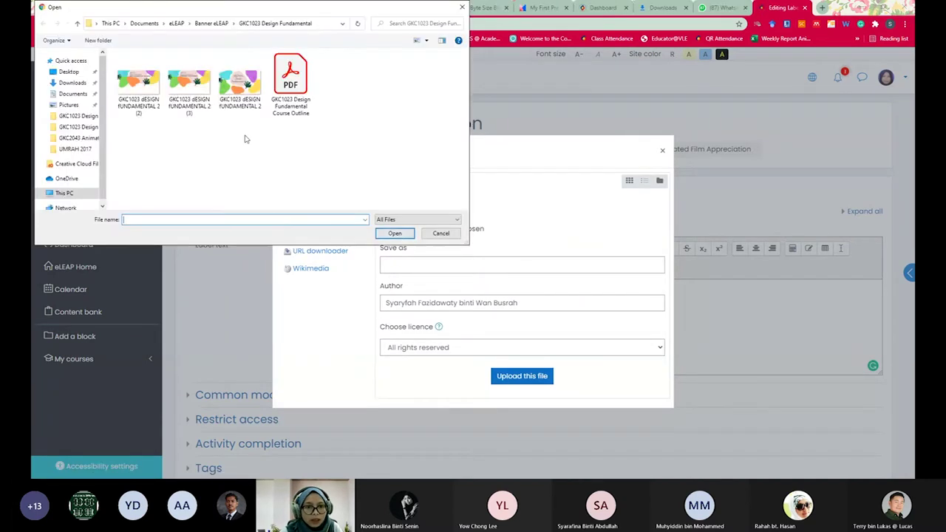
{"action": "left_click", "coordinate": [237, 91]}
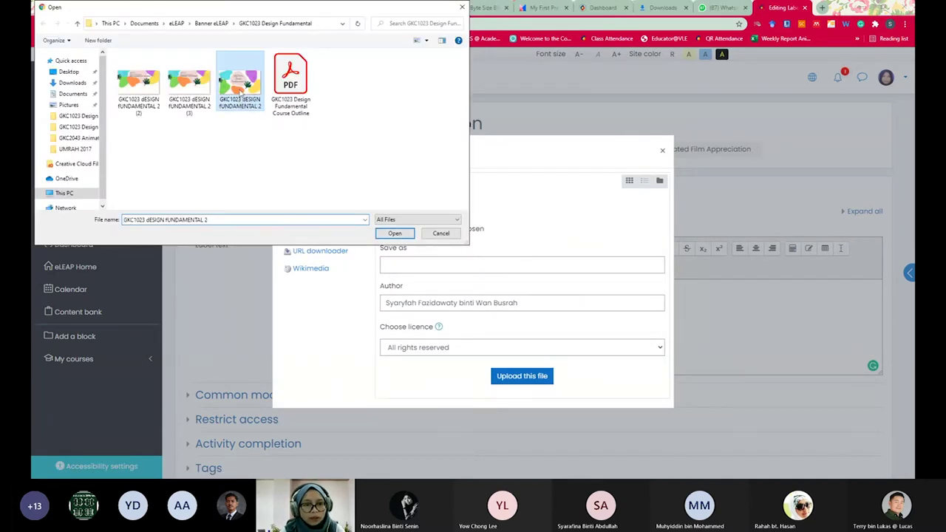
{"action": "left_click", "coordinate": [392, 234]}
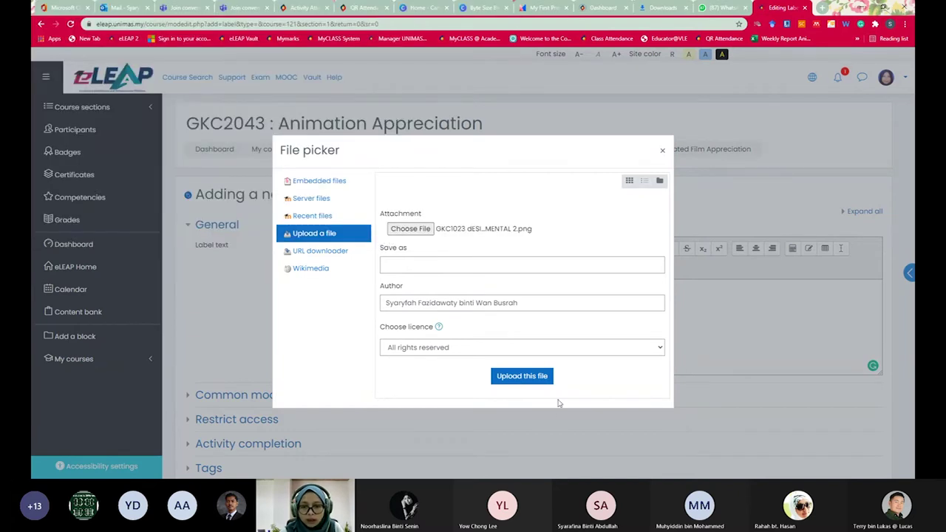
{"action": "left_click", "coordinate": [525, 379]}
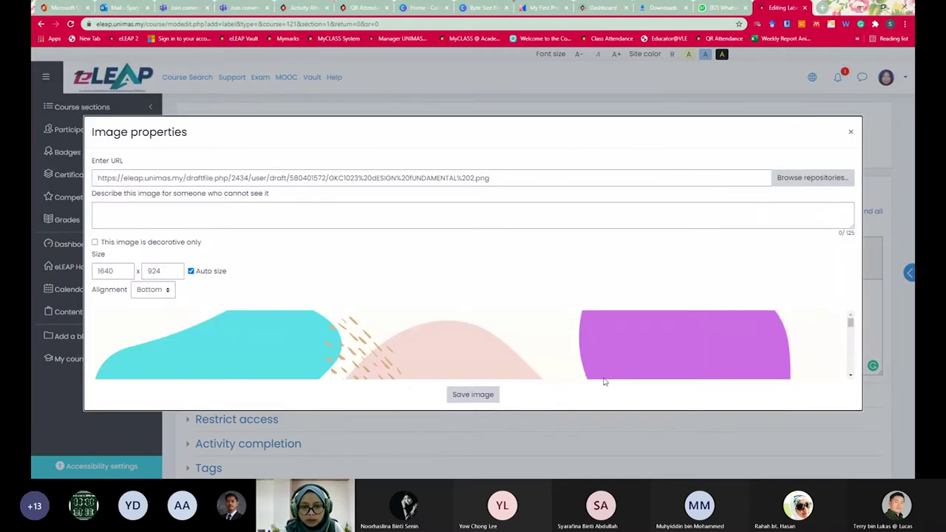
- Set the image width to 200 with auto size, mark it as decorative only, and save it into the label
{"action": "left_click", "coordinate": [119, 271]}
{"action": "left_click_drag", "start_coordinate": [119, 271], "coordinate": [74, 274]}
{"action": "type", "text": "200"}
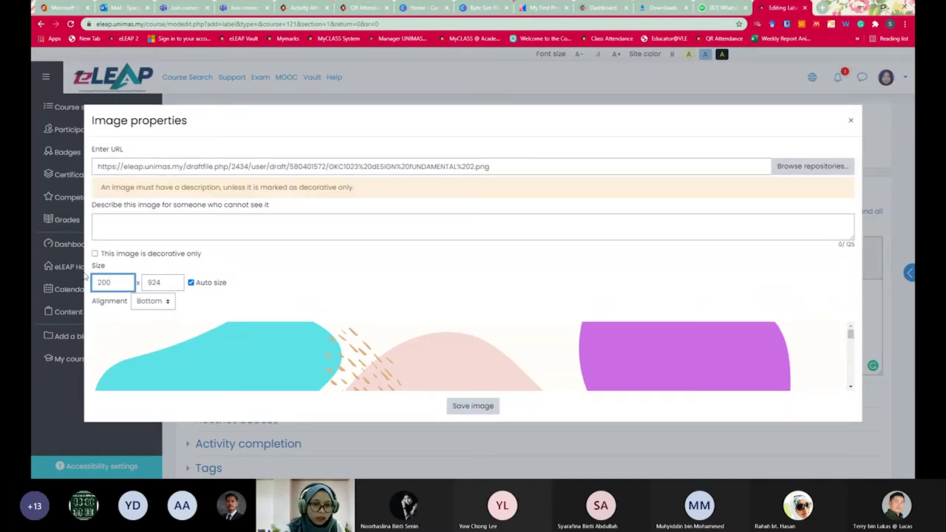
{"action": "left_click", "coordinate": [235, 294]}
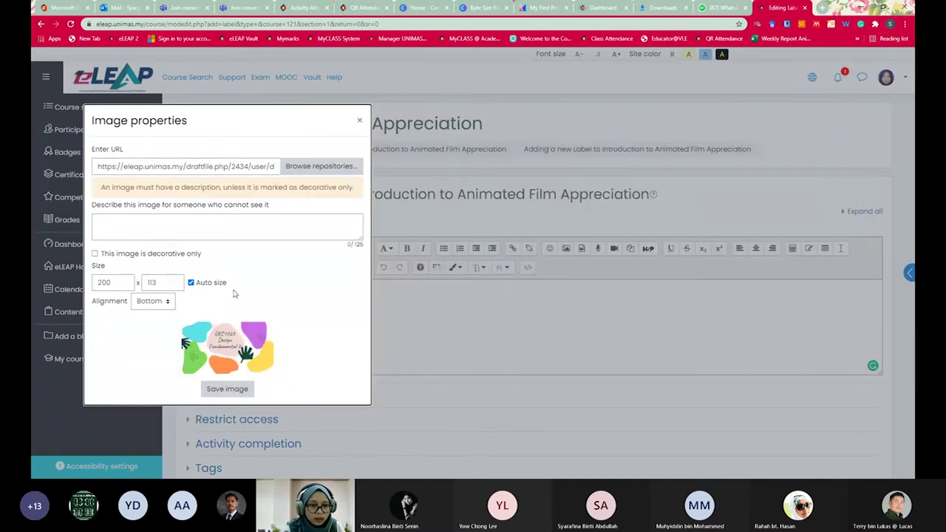
{"action": "left_click", "coordinate": [95, 255]}
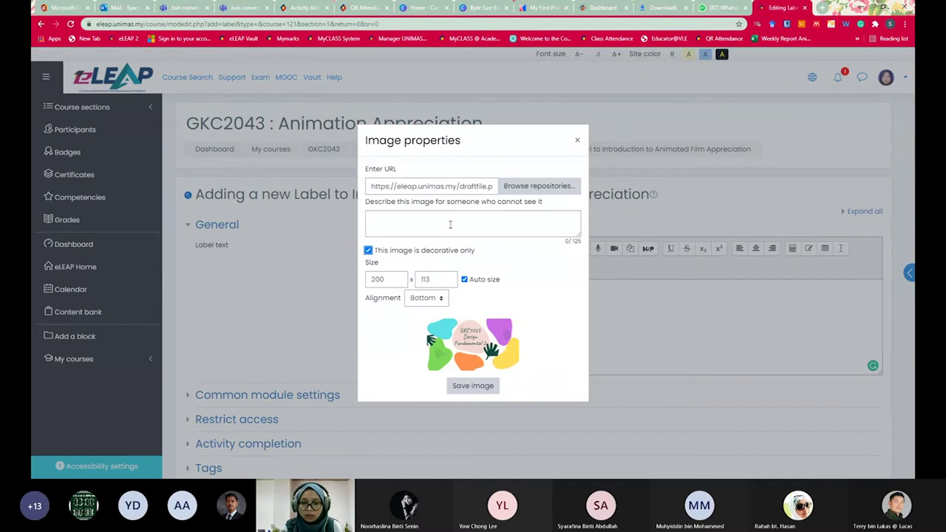
{"action": "left_click", "coordinate": [472, 392]}
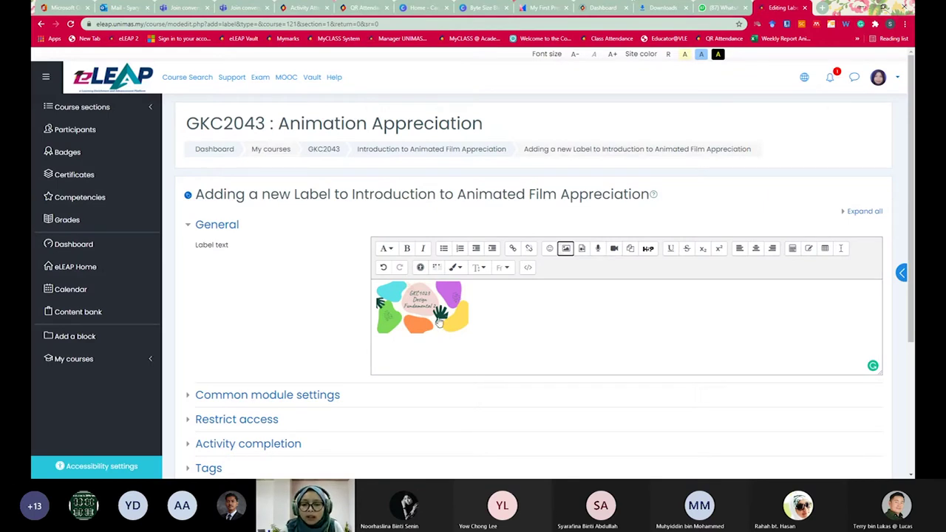
- Link the label's banner image to an uploaded copy of the GKC1023 Design Fundamental Course Outline PDF
{"action": "left_click", "coordinate": [422, 312]}
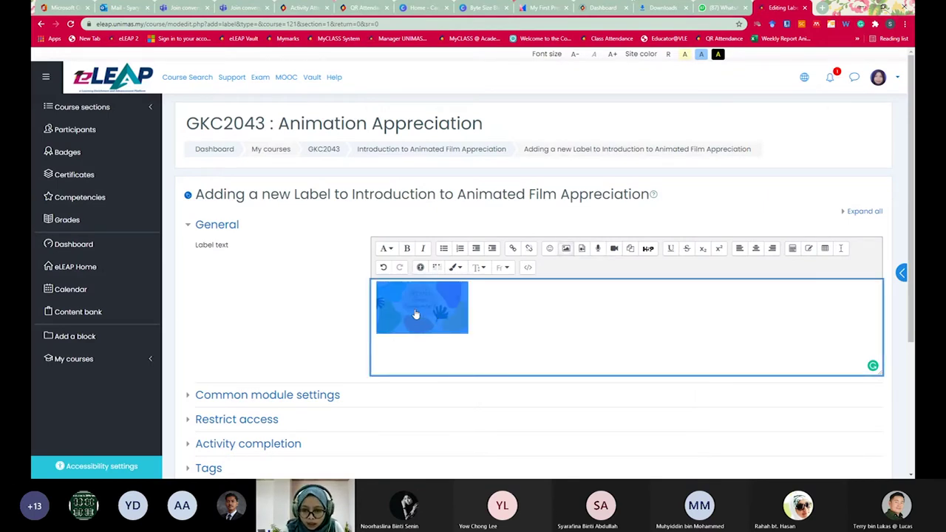
{"action": "left_click", "coordinate": [514, 250]}
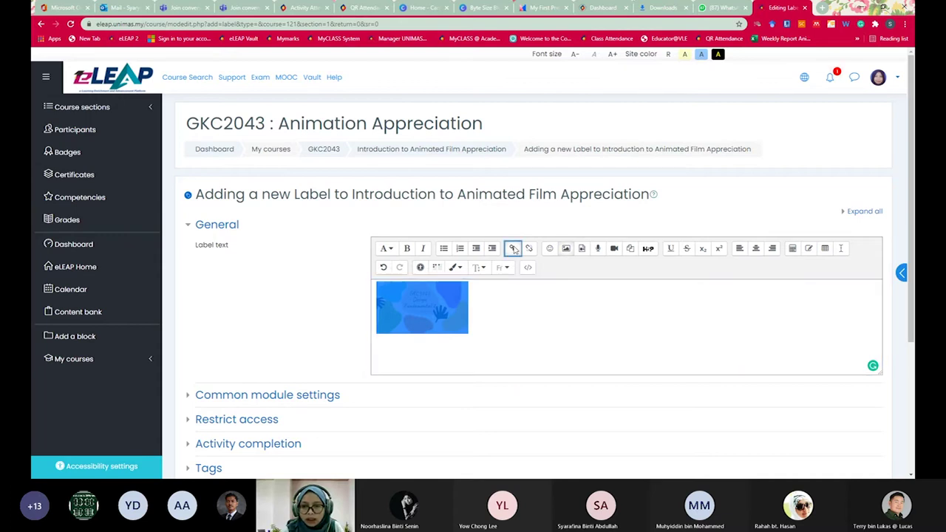
{"action": "left_click", "coordinate": [500, 270]}
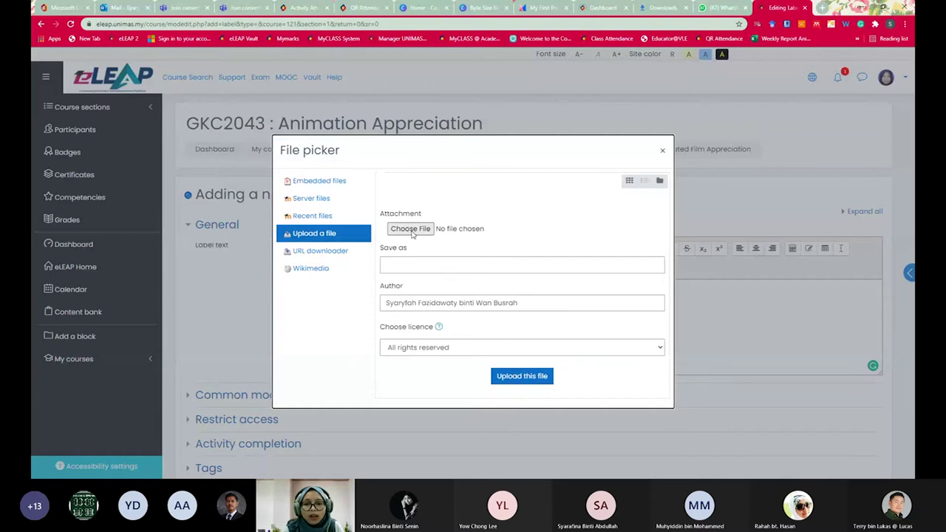
{"action": "left_click", "coordinate": [411, 229]}
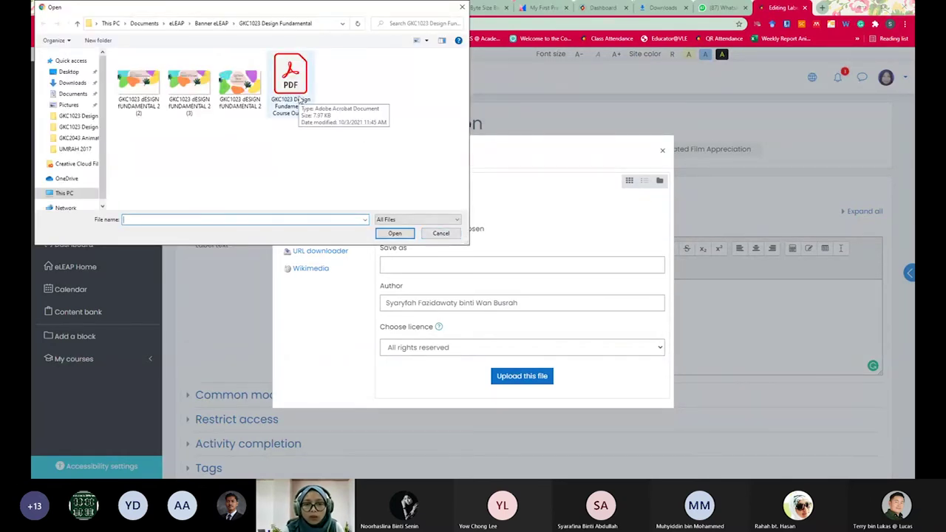
{"action": "left_click", "coordinate": [299, 98]}
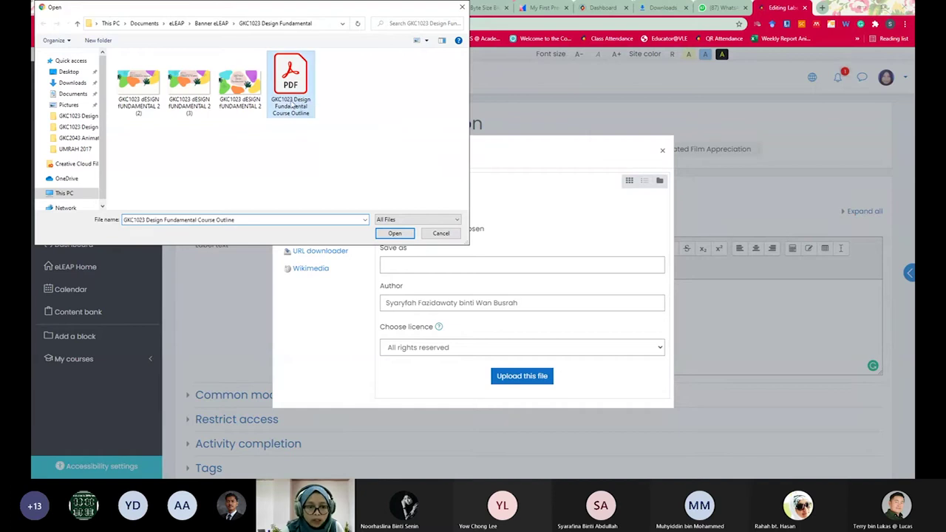
{"action": "left_click", "coordinate": [394, 233]}
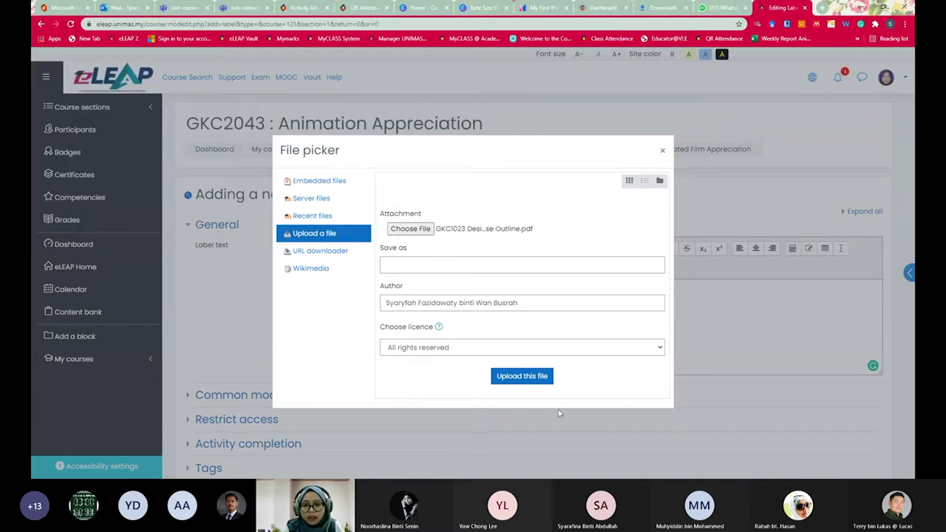
{"action": "left_click", "coordinate": [537, 382]}
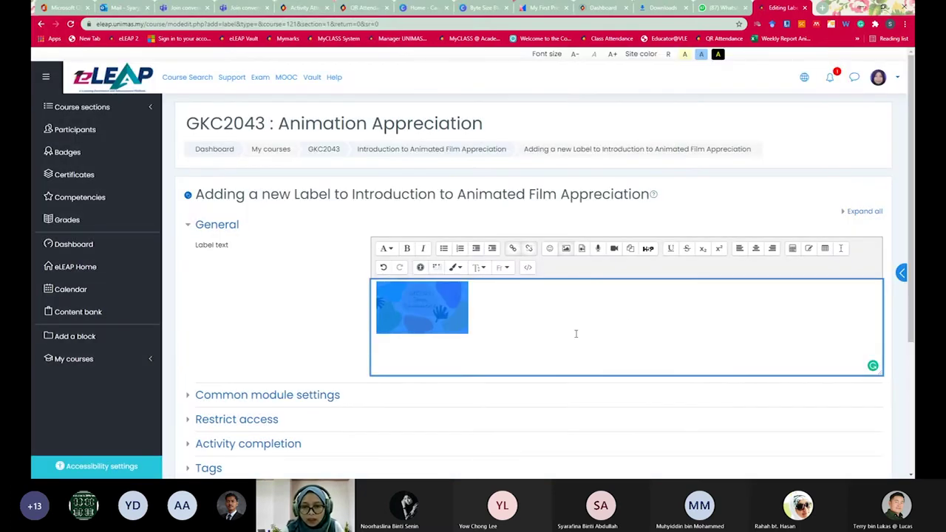
{"action": "scroll", "coordinate": [575, 334], "scroll_direction": "down", "scroll_amount": 3}
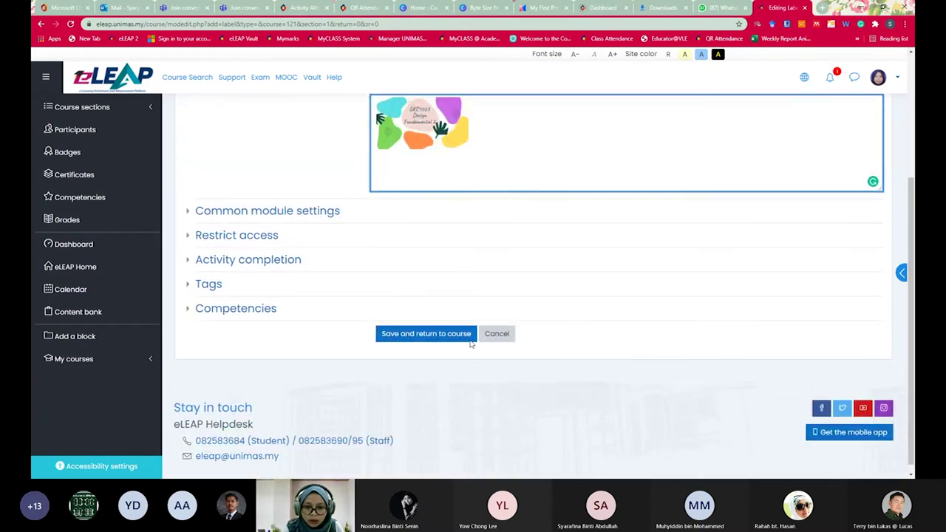
- Save the label to the course and test its banner link by opening the GKC1023 course outline PDF and returning
{"action": "left_click", "coordinate": [426, 334]}
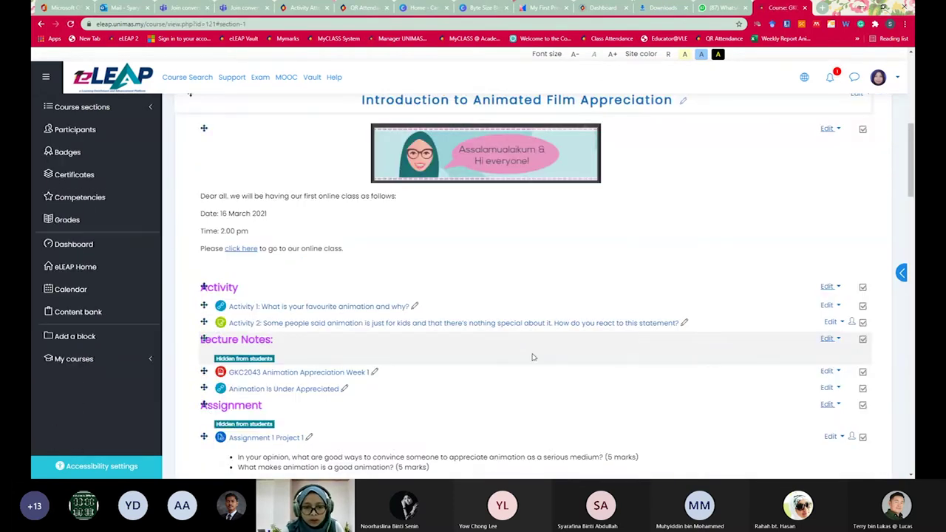
{"action": "scroll", "coordinate": [532, 355], "scroll_direction": "down", "scroll_amount": 5}
{"action": "scroll", "coordinate": [530, 358], "scroll_direction": "down", "scroll_amount": 1}
{"action": "left_click", "coordinate": [421, 313]}
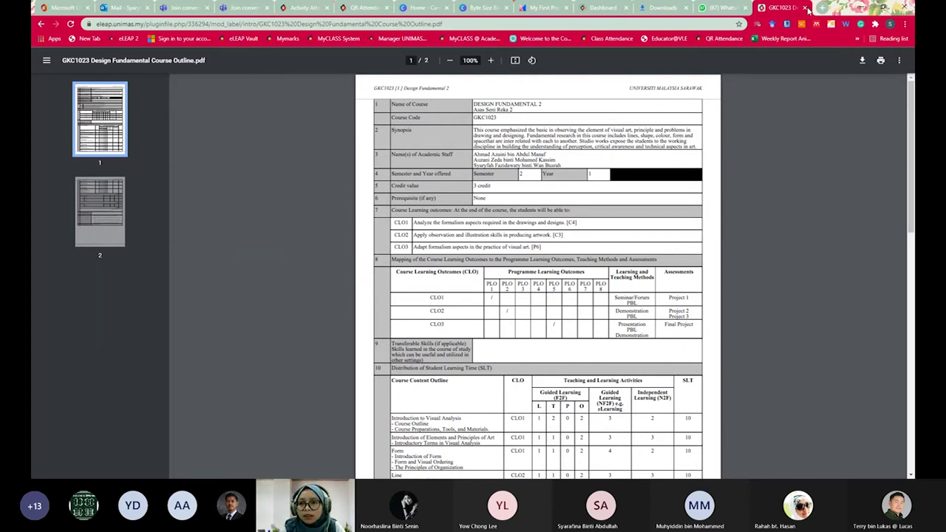
{"action": "left_click", "coordinate": [42, 24]}
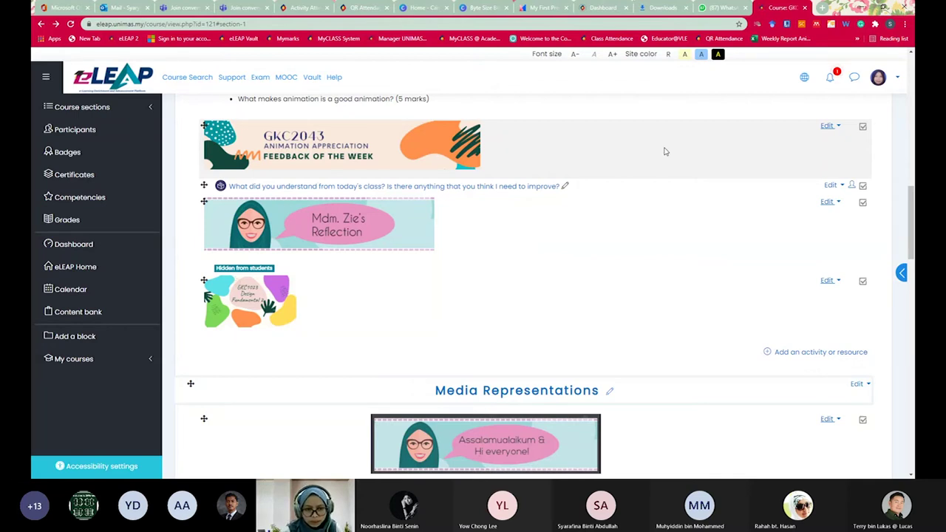
- Delete the hidden GKC1023 Design Fundamental 2 banner label just above the Media Representations section
{"action": "left_click", "coordinate": [830, 281]}
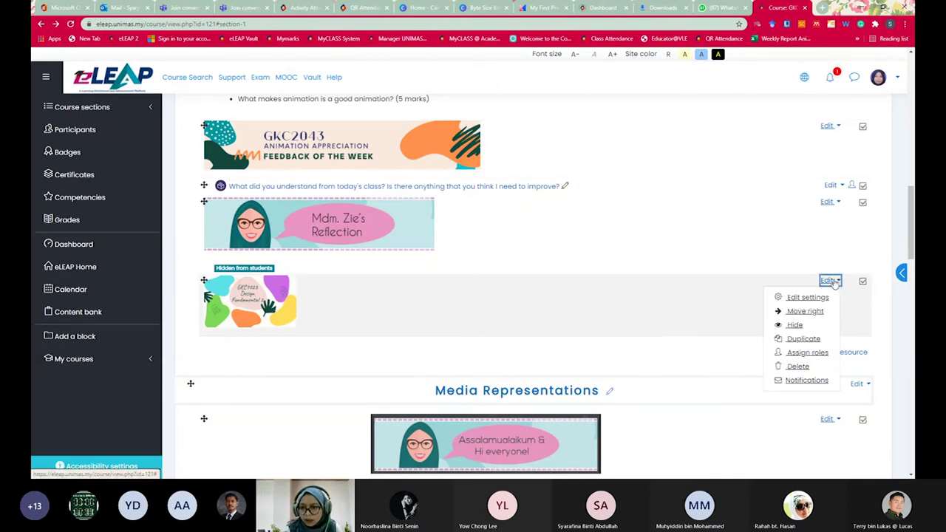
{"action": "left_click", "coordinate": [799, 367]}
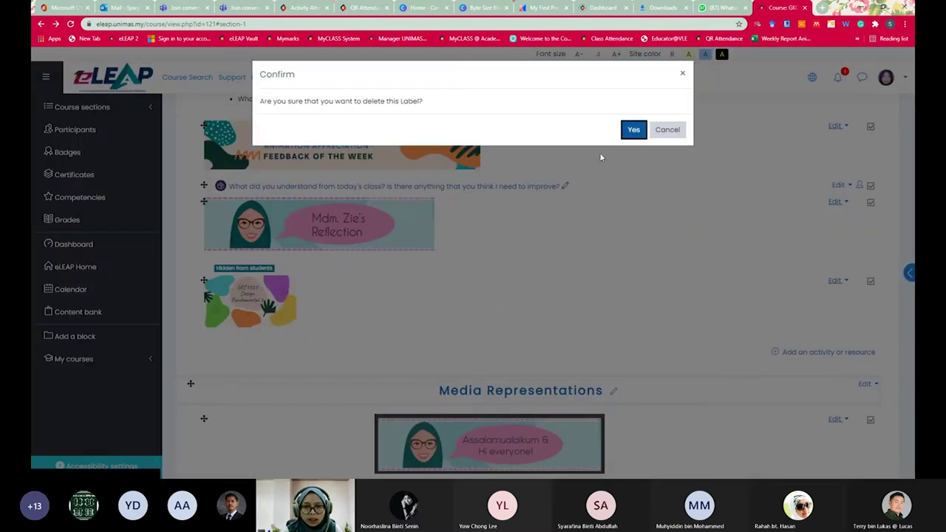
{"action": "key", "text": "Return"}
{"action": "scroll", "coordinate": [201, 319], "scroll_direction": "down", "scroll_amount": 3}
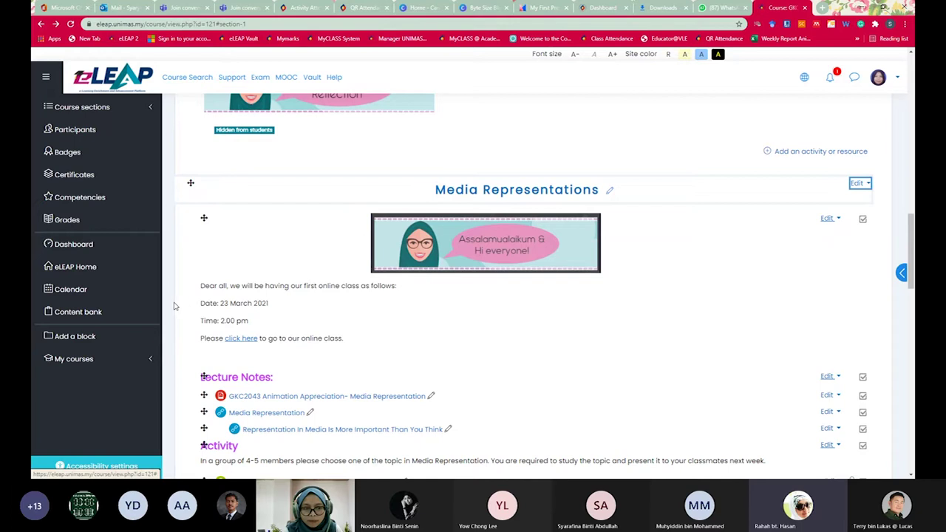
{"action": "scroll", "coordinate": [175, 306], "scroll_direction": "up", "scroll_amount": 10}
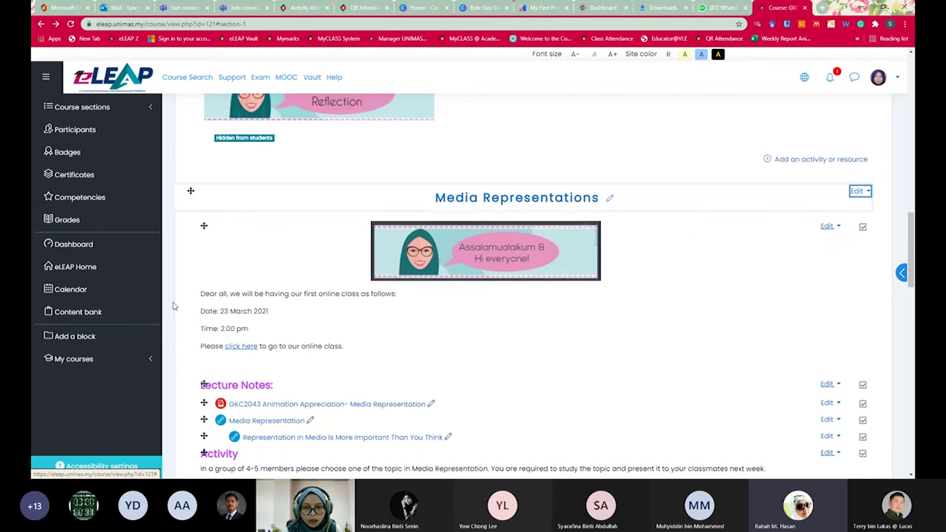
{"action": "scroll", "coordinate": [173, 307], "scroll_direction": "up", "scroll_amount": 5}
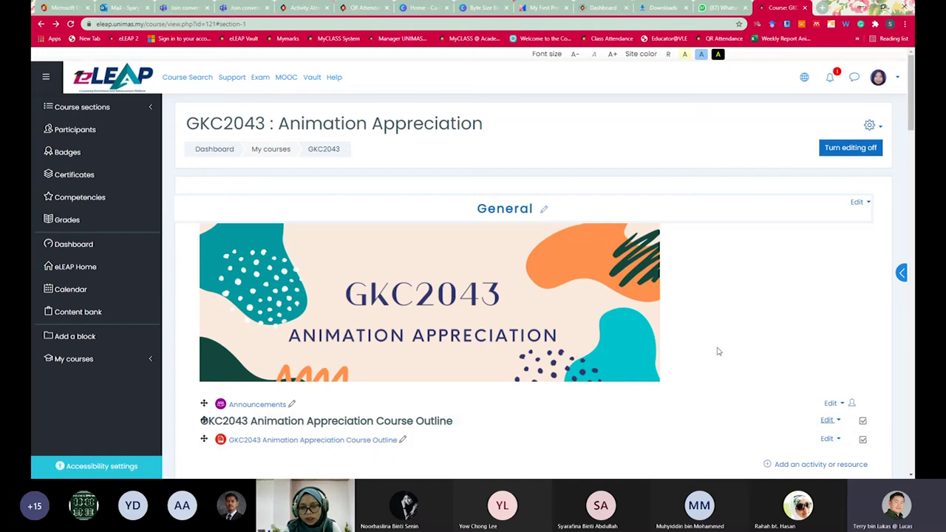
{"action": "scroll", "coordinate": [717, 351], "scroll_direction": "down", "scroll_amount": 1}
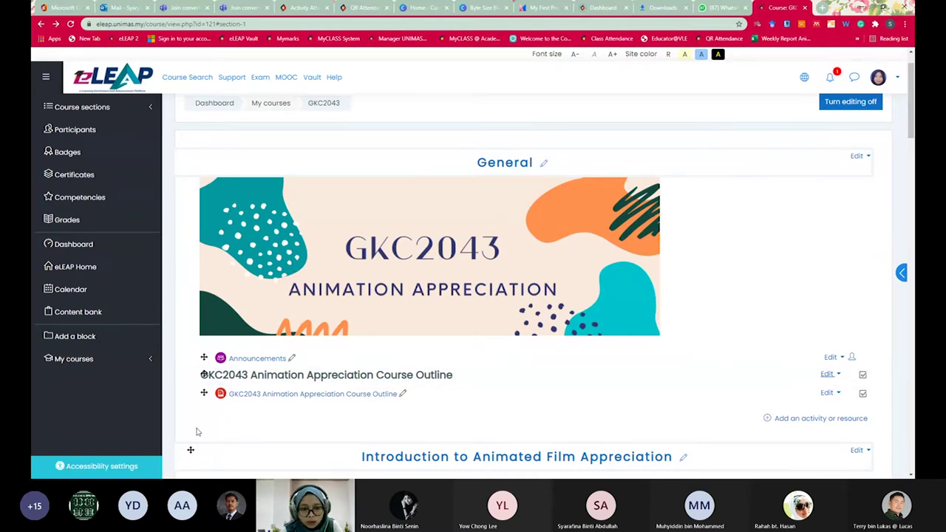
{"action": "scroll", "coordinate": [198, 433], "scroll_direction": "up", "scroll_amount": 1}
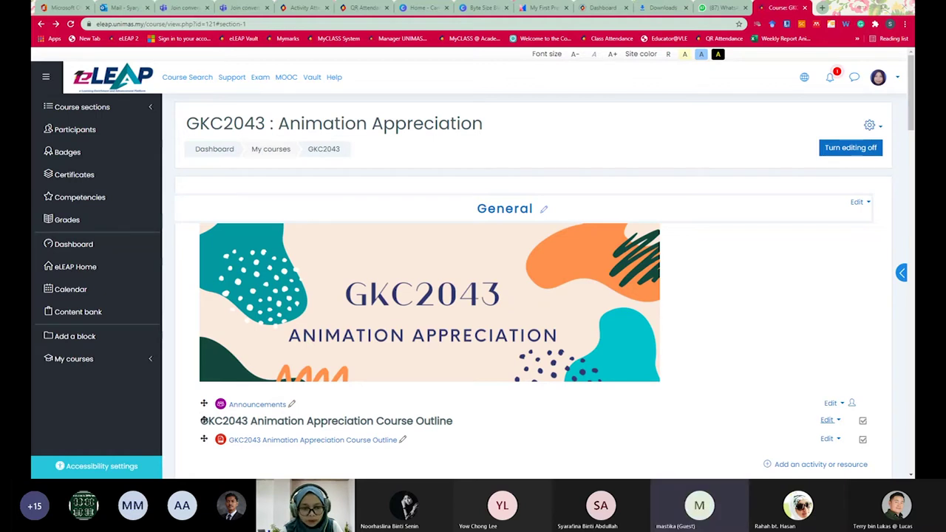
- Open the content bank of the GKC2043 course and check it in icon view
{"action": "left_click", "coordinate": [76, 311]}
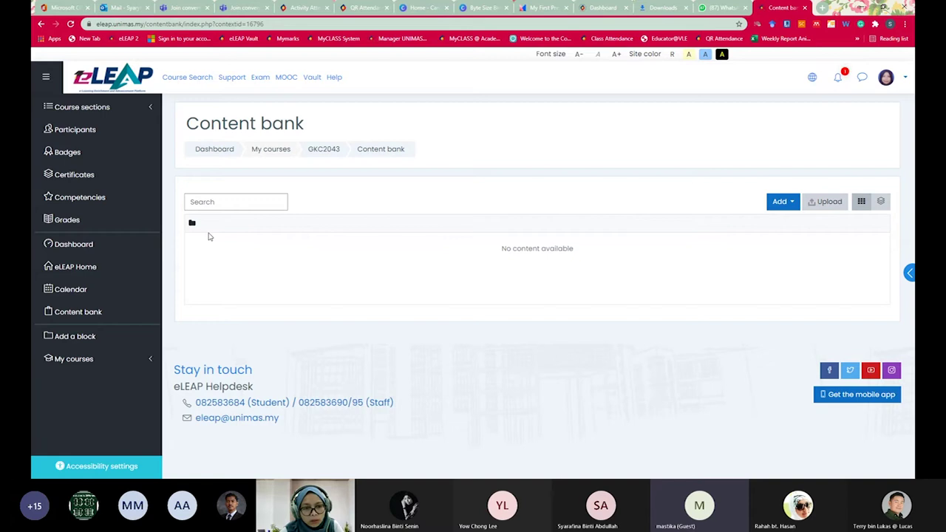
{"action": "left_click", "coordinate": [862, 204]}
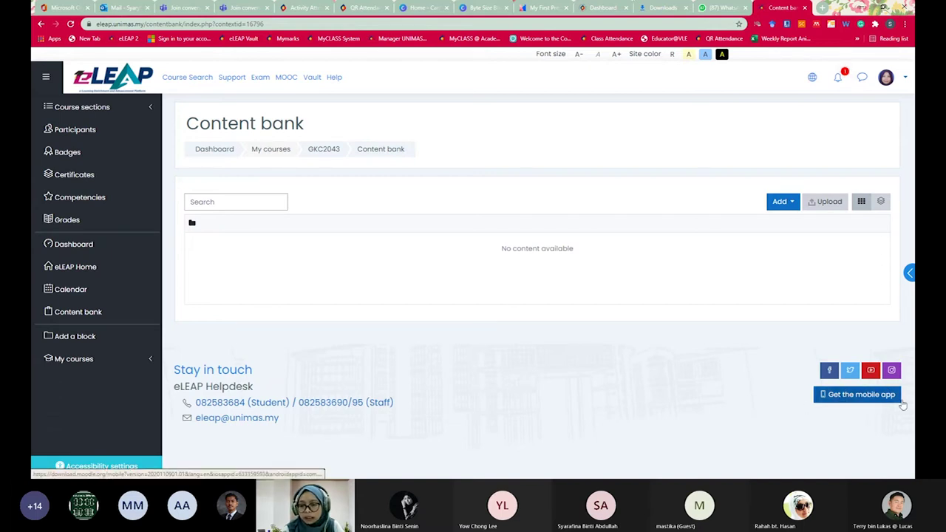
- Open the Moodle mobile app download page in a separate tab and view it
{"action": "right_click", "coordinate": [859, 399]}
{"action": "left_click", "coordinate": [842, 296]}
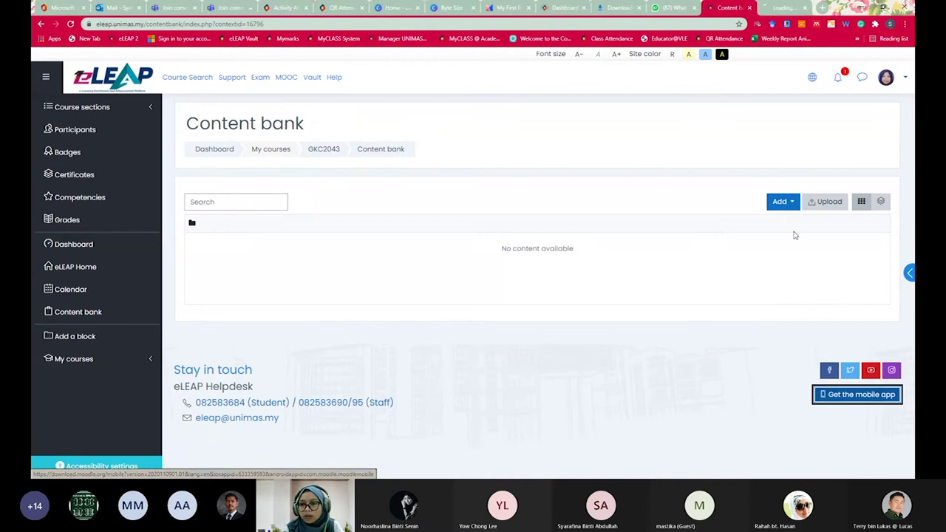
{"action": "left_click", "coordinate": [778, 9]}
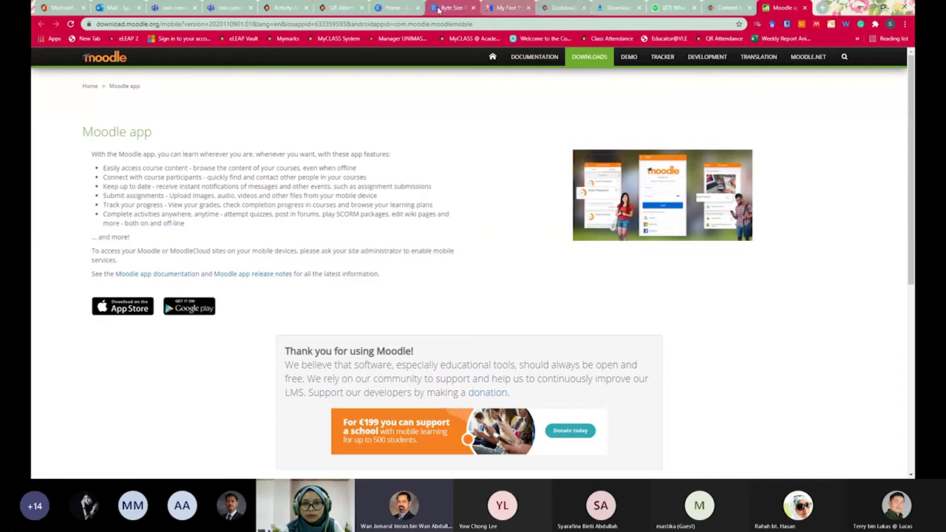
- Look through the open attendance pages and bring up the workshop's QR code check-in page
{"action": "left_click", "coordinate": [280, 9]}
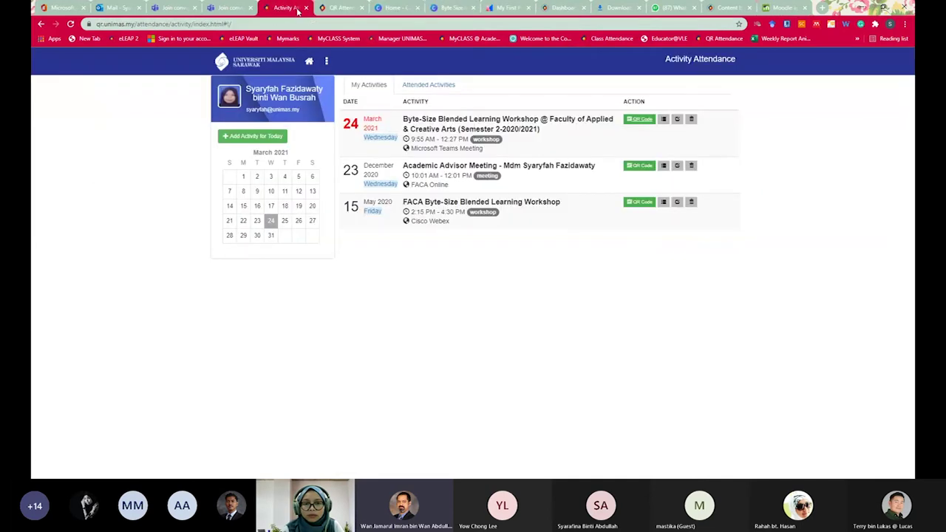
{"action": "left_click", "coordinate": [340, 8]}
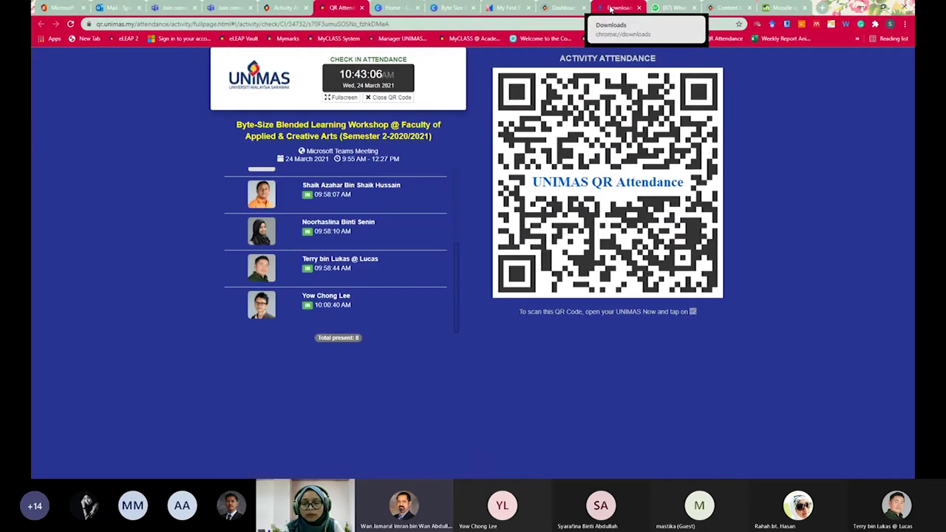
{"action": "left_click", "coordinate": [595, 8]}
{"action": "left_click", "coordinate": [170, 9]}
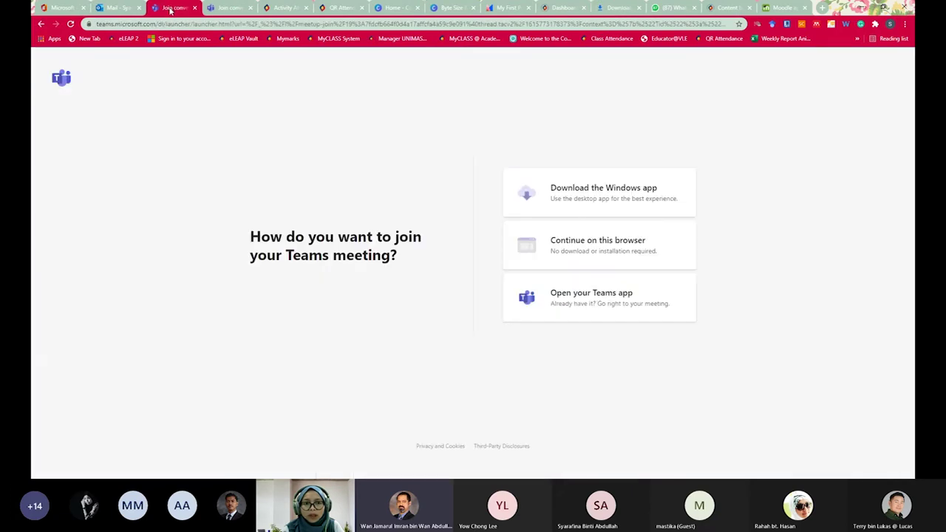
{"action": "left_click", "coordinate": [281, 9]}
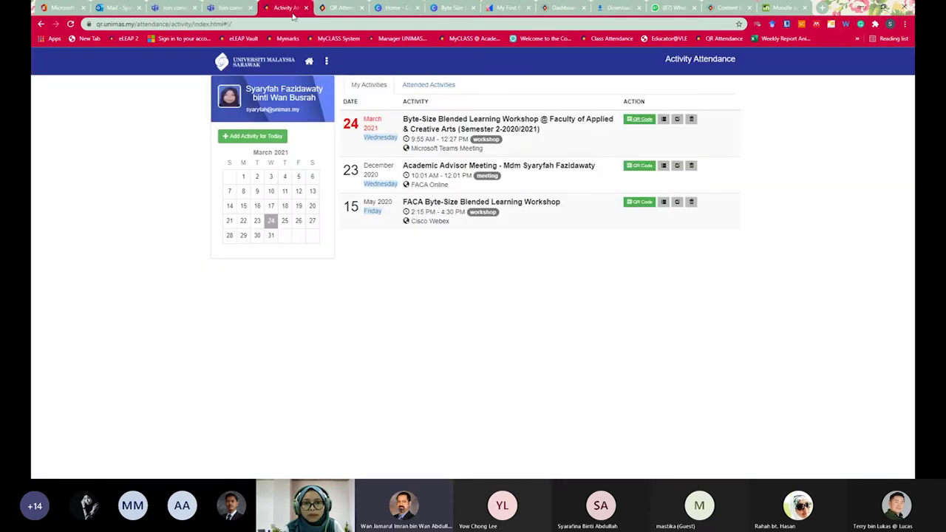
{"action": "left_click", "coordinate": [340, 8]}
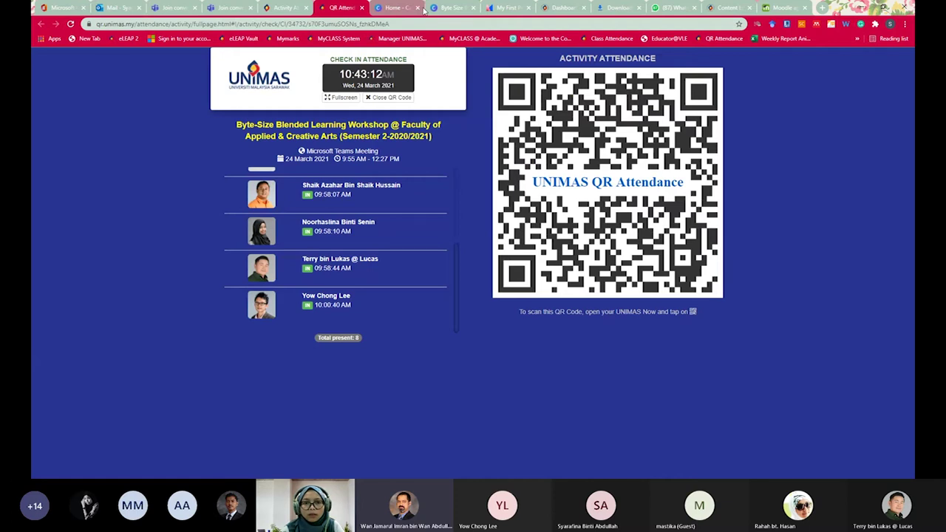
- Return to eLEAP and open the GKC1023 Design Fundamental 2 course
{"action": "left_click", "coordinate": [728, 7]}
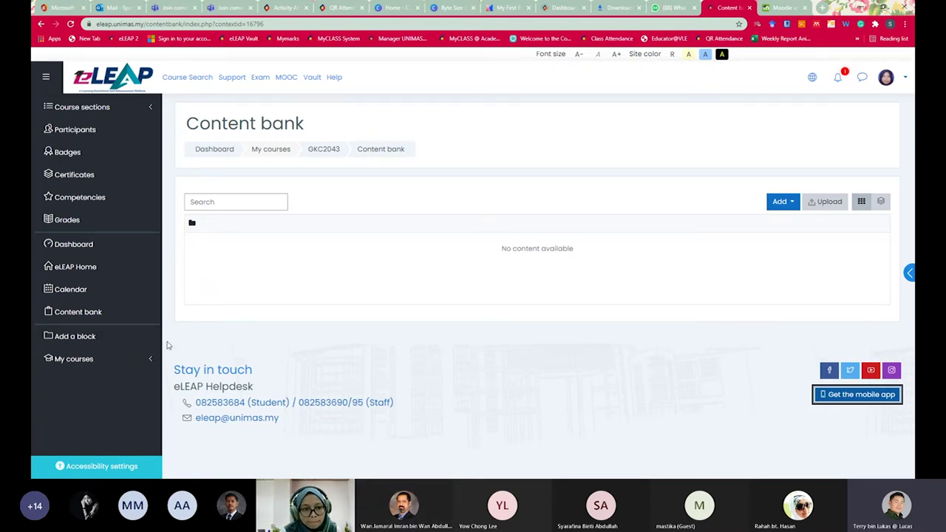
{"action": "left_click", "coordinate": [74, 358]}
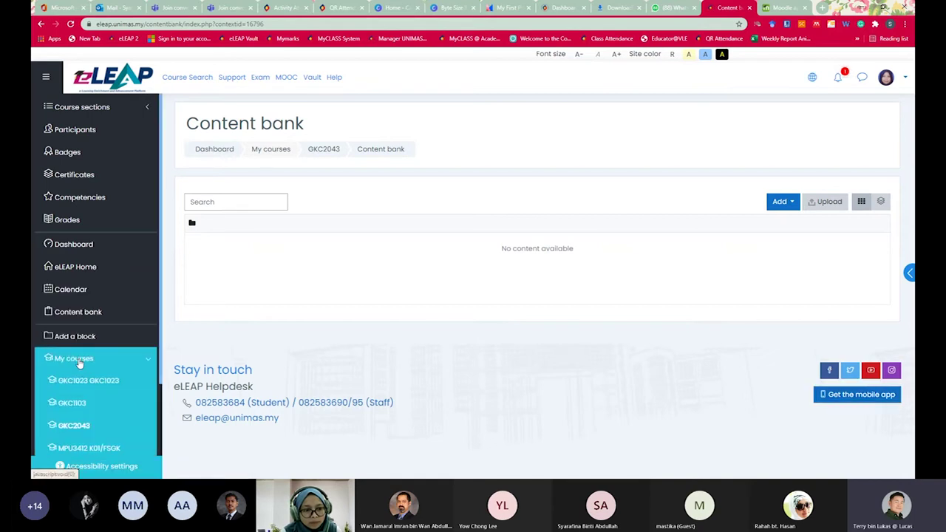
{"action": "left_click", "coordinate": [81, 381]}
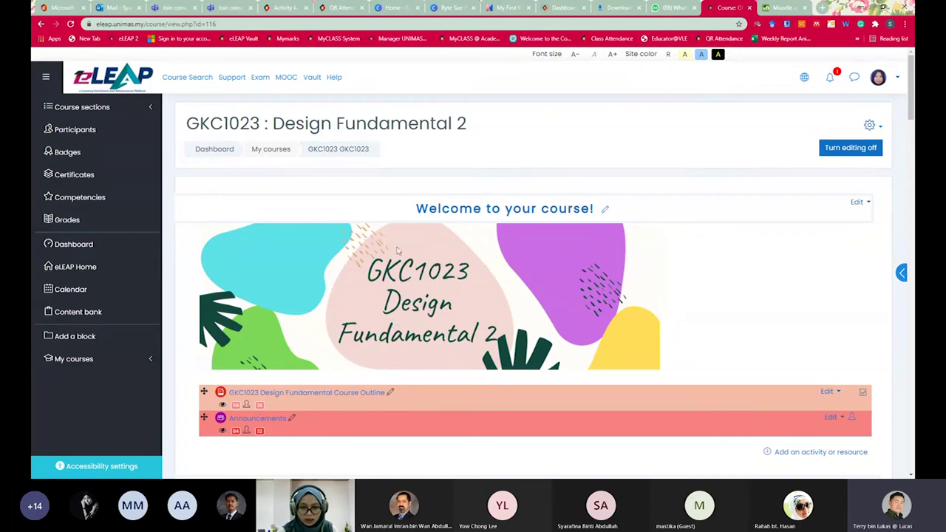
- Open the notification form for Activity 1 in the Week 1 section
{"action": "scroll", "coordinate": [343, 311], "scroll_direction": "down", "scroll_amount": 4}
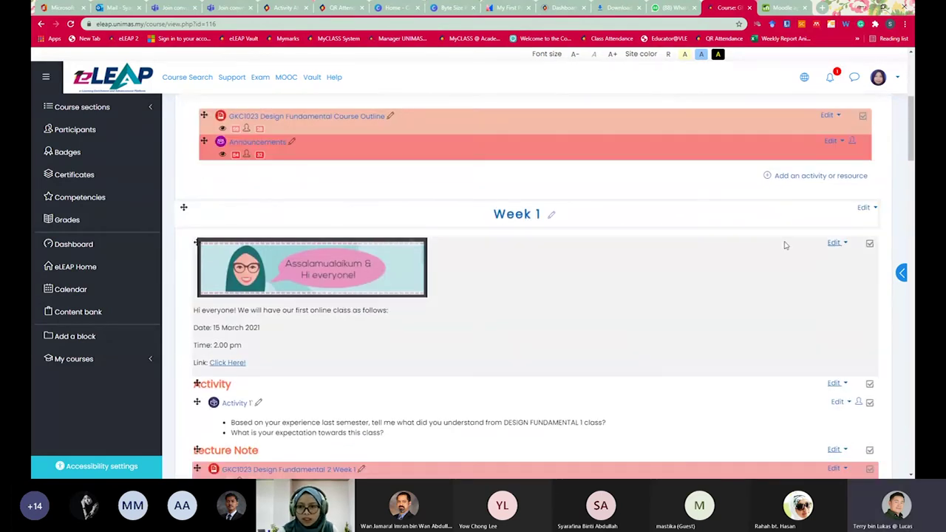
{"action": "scroll", "coordinate": [786, 245], "scroll_direction": "up", "scroll_amount": 4}
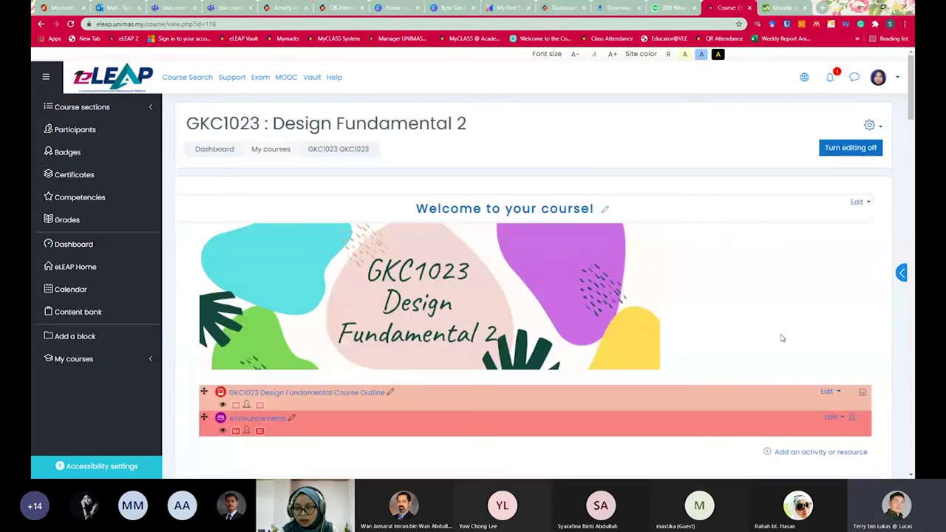
{"action": "scroll", "coordinate": [765, 336], "scroll_direction": "down", "scroll_amount": 3}
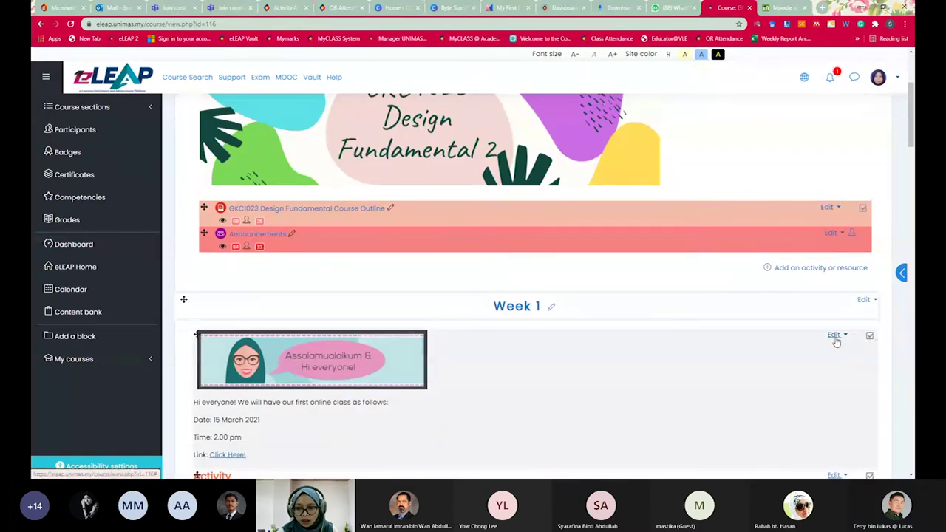
{"action": "scroll", "coordinate": [758, 354], "scroll_direction": "down", "scroll_amount": 2}
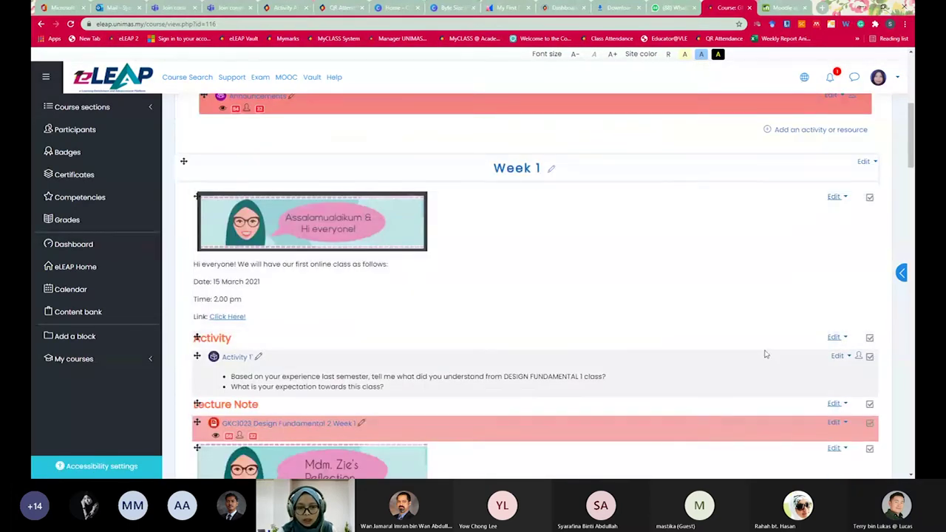
{"action": "scroll", "coordinate": [754, 354], "scroll_direction": "down", "scroll_amount": 2}
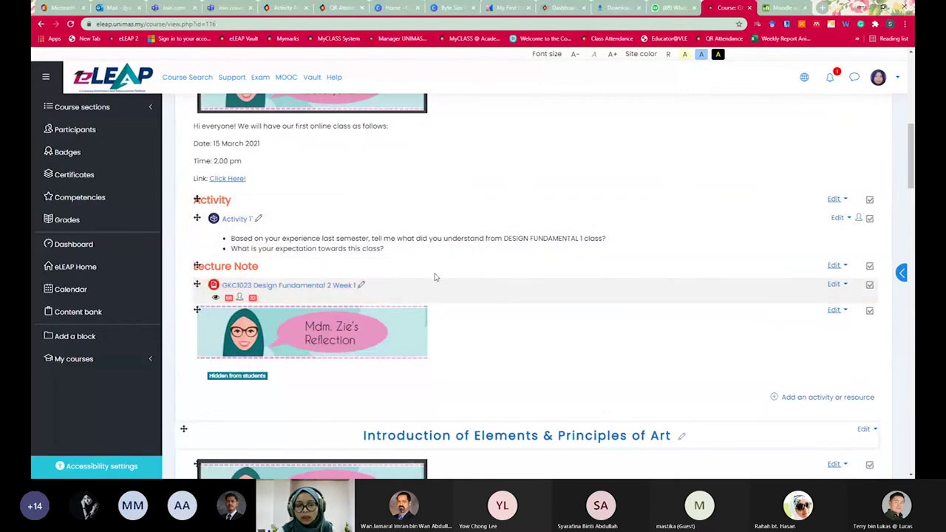
{"action": "left_click", "coordinate": [836, 219]}
{"action": "left_click", "coordinate": [811, 319]}
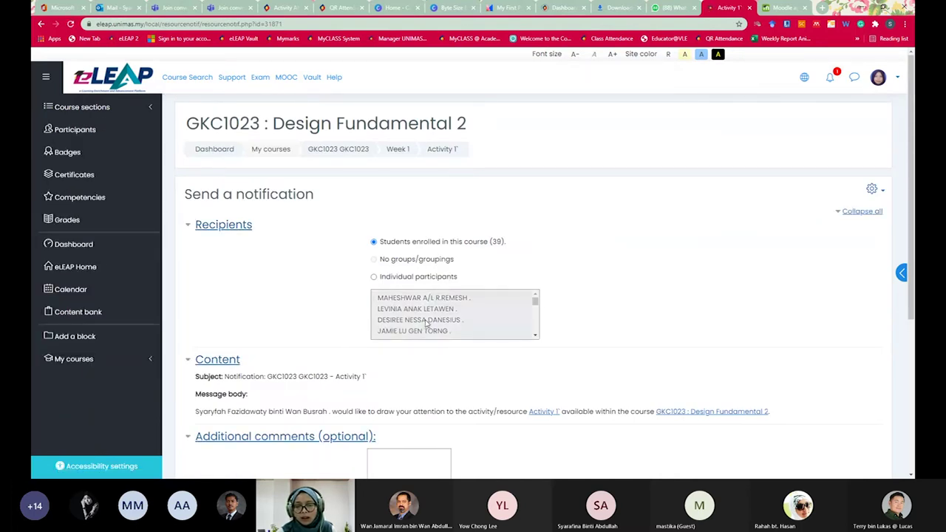
- Review the notification's recipients, content and optional comments field, and return to the course without sending it
{"action": "scroll", "coordinate": [334, 314], "scroll_direction": "down", "scroll_amount": 1}
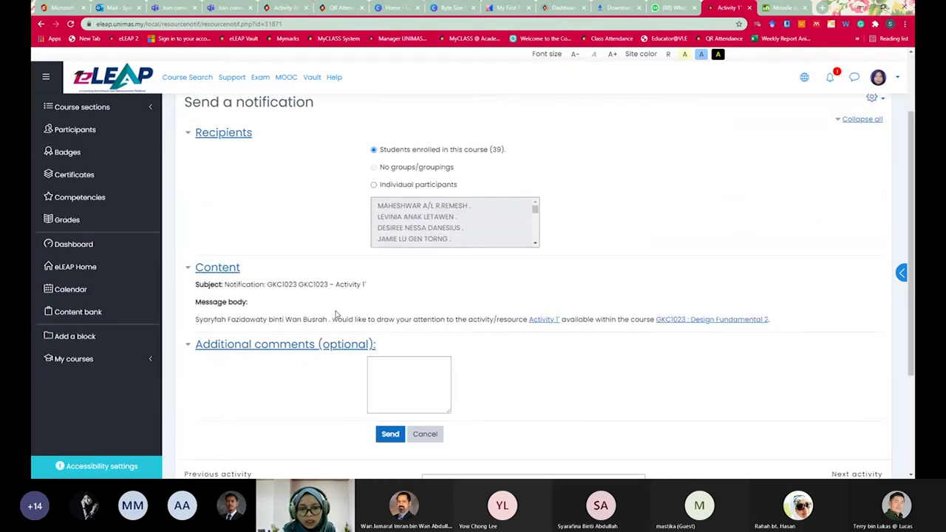
{"action": "left_click", "coordinate": [403, 376]}
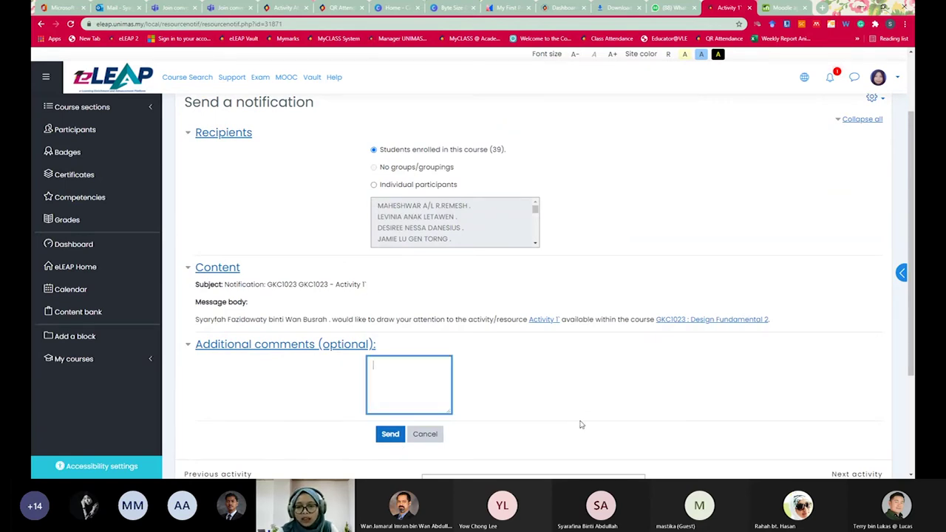
{"action": "scroll", "coordinate": [582, 422], "scroll_direction": "up", "scroll_amount": 3}
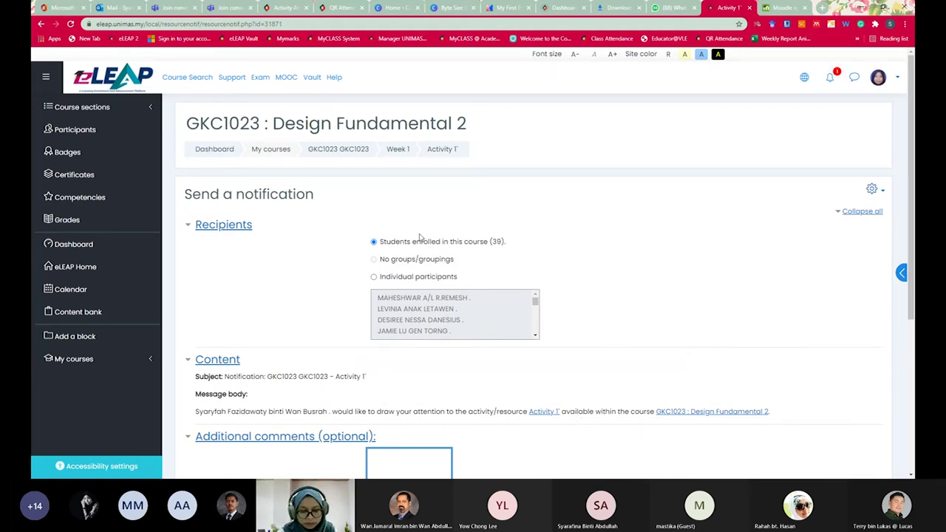
{"action": "left_click", "coordinate": [40, 26]}
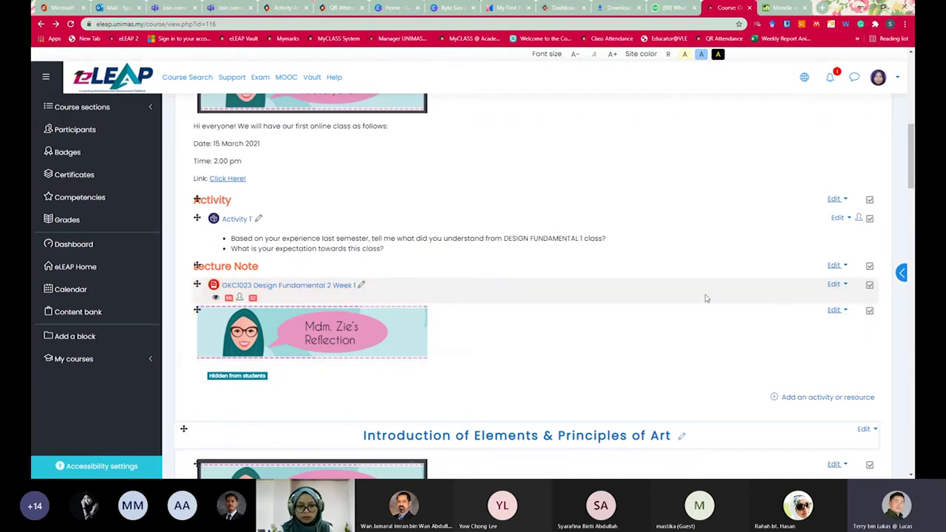
- Open the activity and resource chooser for the Introduction of Elements & Principles of Art section
{"action": "scroll", "coordinate": [655, 332], "scroll_direction": "down", "scroll_amount": 3}
{"action": "scroll", "coordinate": [624, 349], "scroll_direction": "down", "scroll_amount": 8}
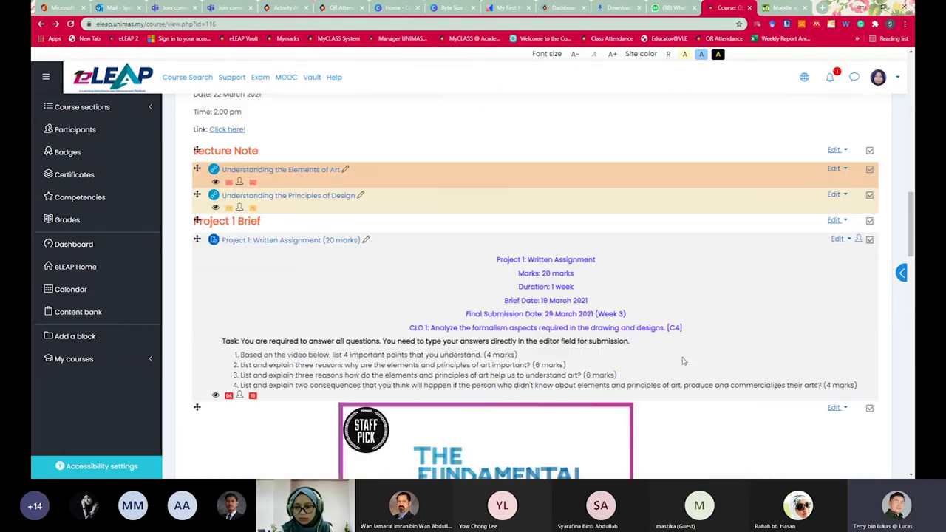
{"action": "scroll", "coordinate": [751, 385], "scroll_direction": "down", "scroll_amount": 1}
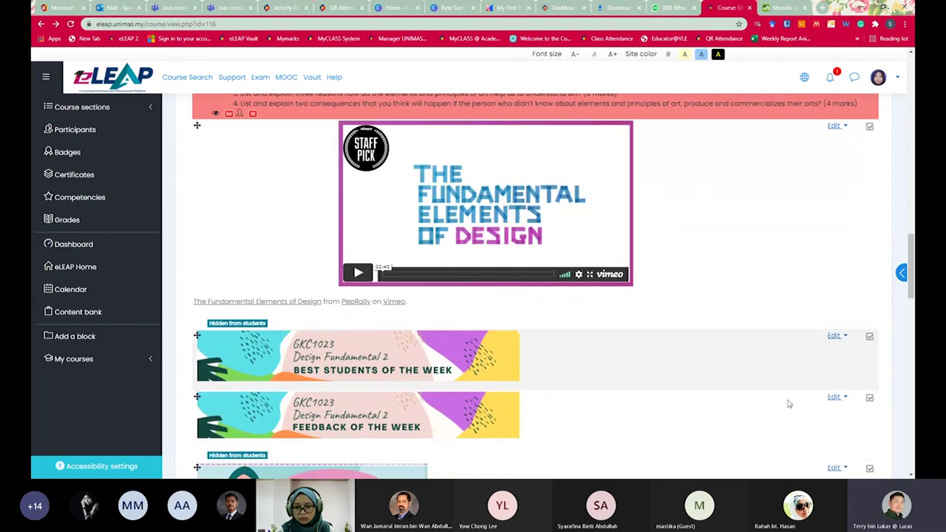
{"action": "scroll", "coordinate": [789, 405], "scroll_direction": "down", "scroll_amount": 3}
{"action": "left_click", "coordinate": [821, 371]}
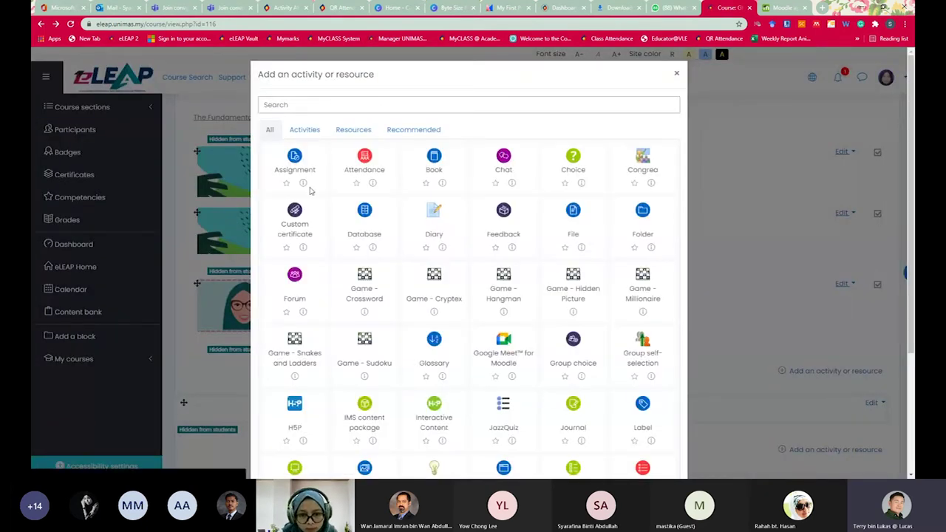
- Browse the available resources and activities, and start a new Forum in the Introduction of Elements & Principles of Art section
{"action": "scroll", "coordinate": [379, 320], "scroll_direction": "down", "scroll_amount": 1}
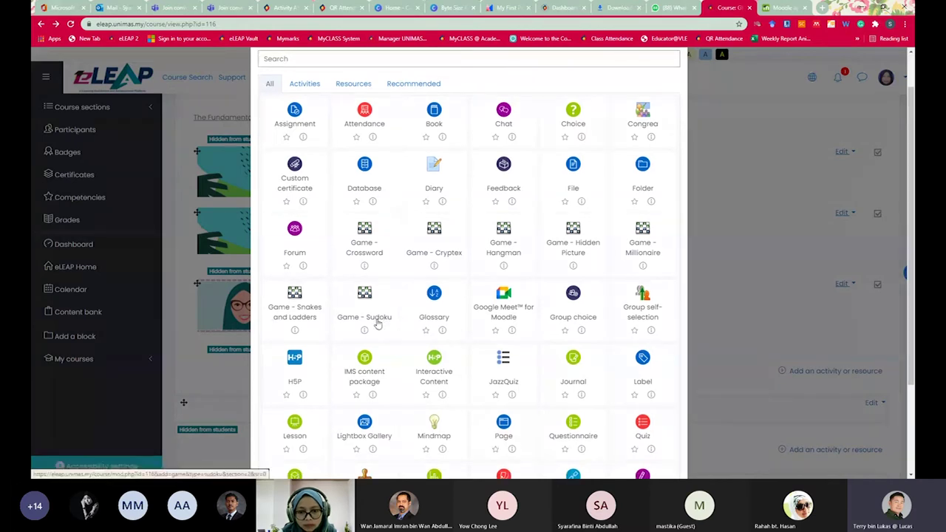
{"action": "scroll", "coordinate": [377, 320], "scroll_direction": "up", "scroll_amount": 1}
{"action": "left_click", "coordinate": [340, 130]}
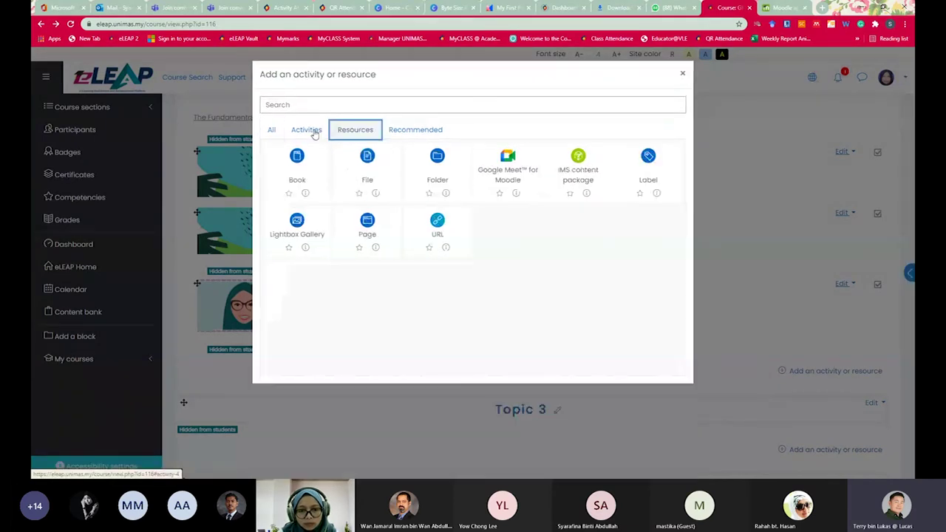
{"action": "left_click", "coordinate": [305, 130]}
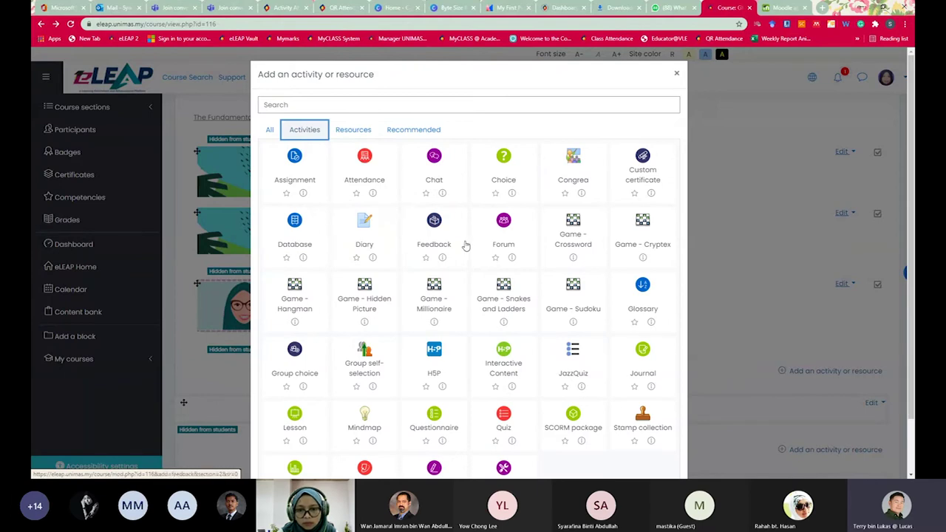
{"action": "left_click", "coordinate": [502, 235]}
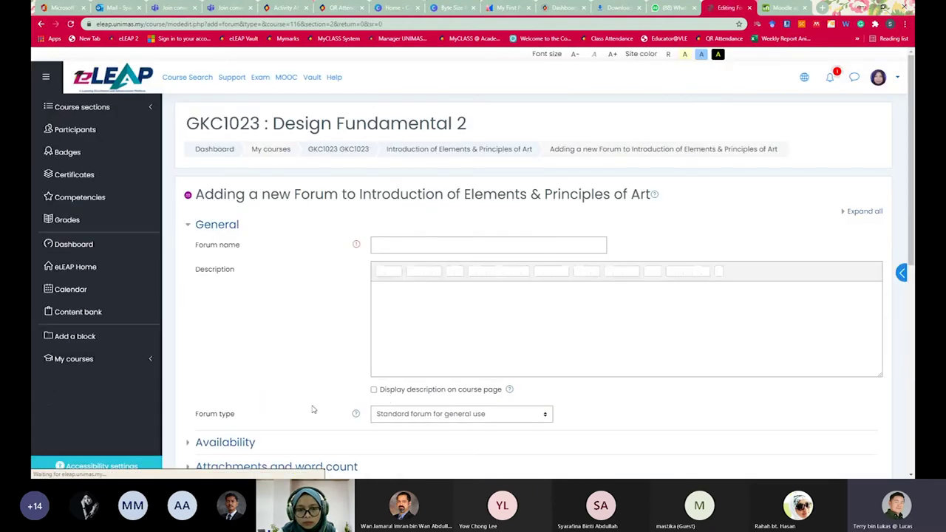
- Look over the new forum's setting groups and expand Subscription and tracking
{"action": "scroll", "coordinate": [313, 407], "scroll_direction": "down", "scroll_amount": 4}
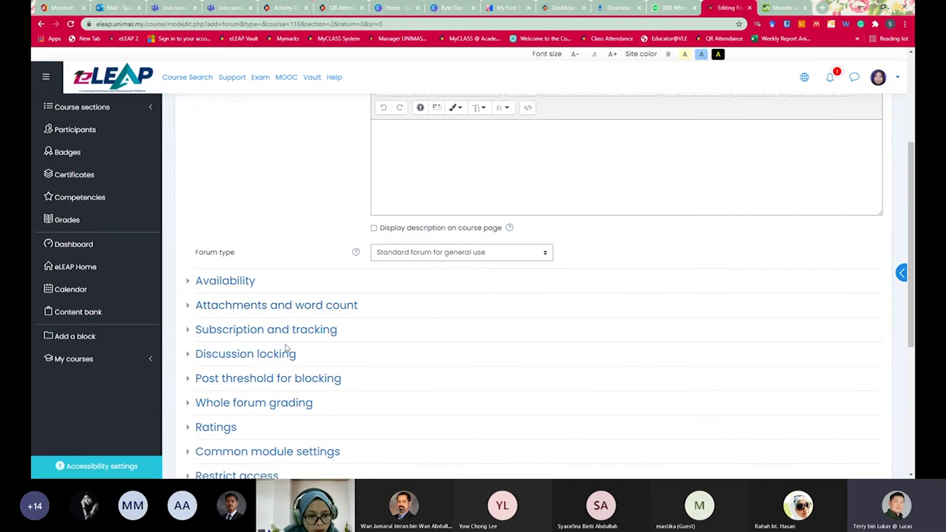
{"action": "scroll", "coordinate": [287, 348], "scroll_direction": "down", "scroll_amount": 3}
{"action": "scroll", "coordinate": [287, 352], "scroll_direction": "down", "scroll_amount": 1}
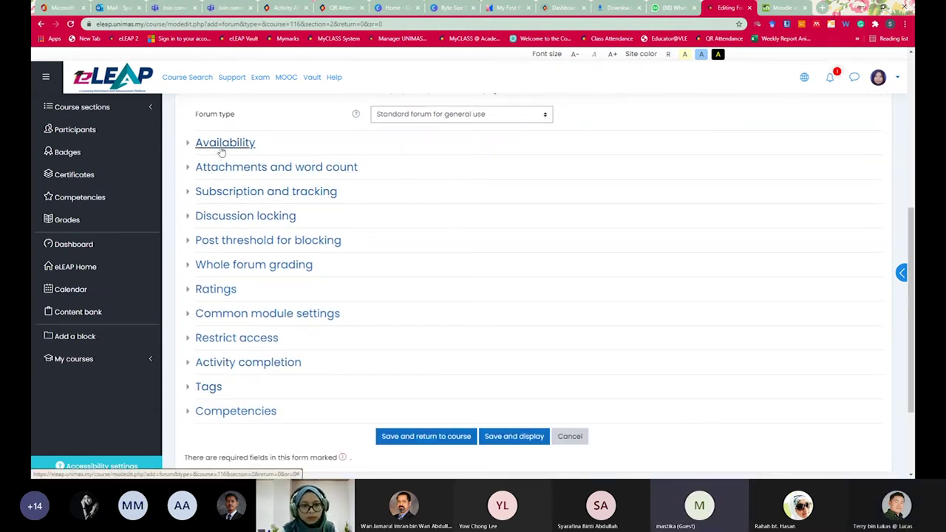
{"action": "scroll", "coordinate": [355, 333], "scroll_direction": "up", "scroll_amount": 8}
{"action": "scroll", "coordinate": [354, 334], "scroll_direction": "down", "scroll_amount": 4}
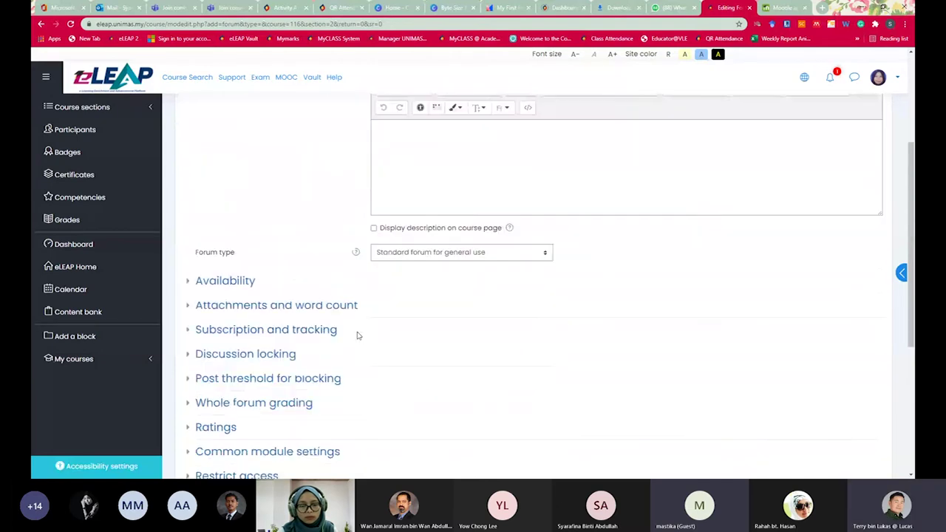
{"action": "scroll", "coordinate": [261, 312], "scroll_direction": "down", "scroll_amount": 3}
{"action": "left_click", "coordinate": [248, 238]}
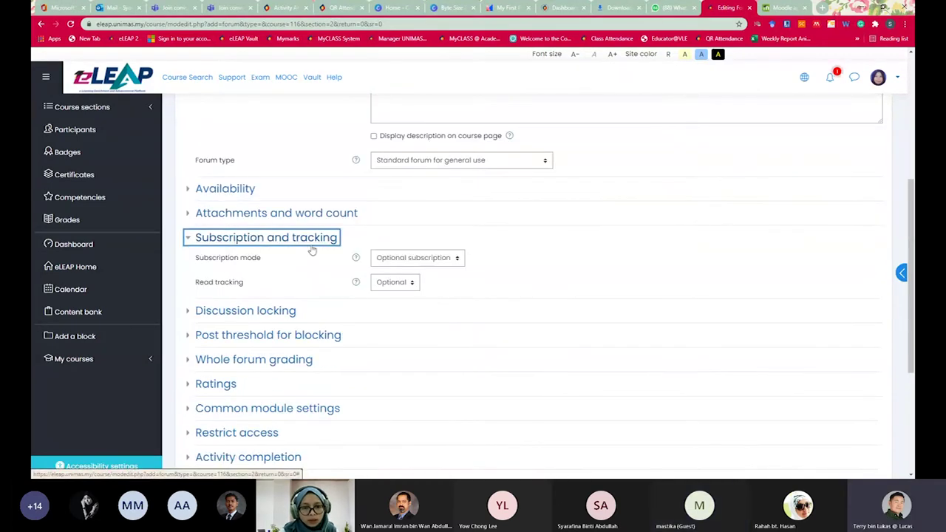
- Examine the choices for the forum's subscription mode and read tracking without changing them
{"action": "left_click", "coordinate": [458, 262]}
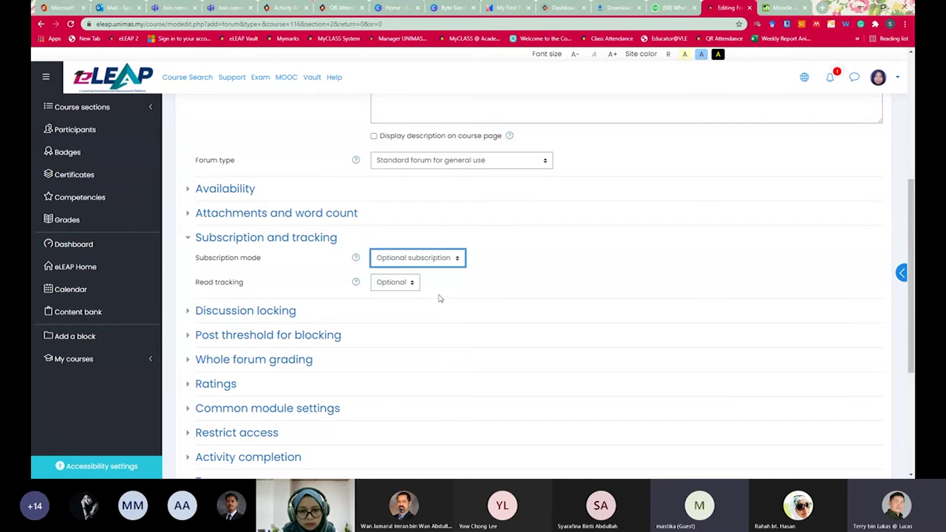
{"action": "left_click", "coordinate": [478, 290]}
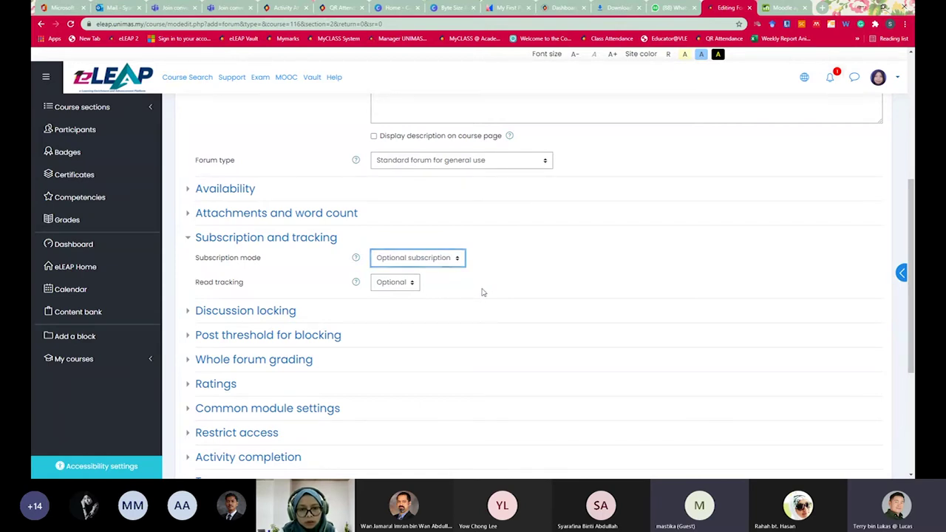
{"action": "left_click", "coordinate": [456, 260]}
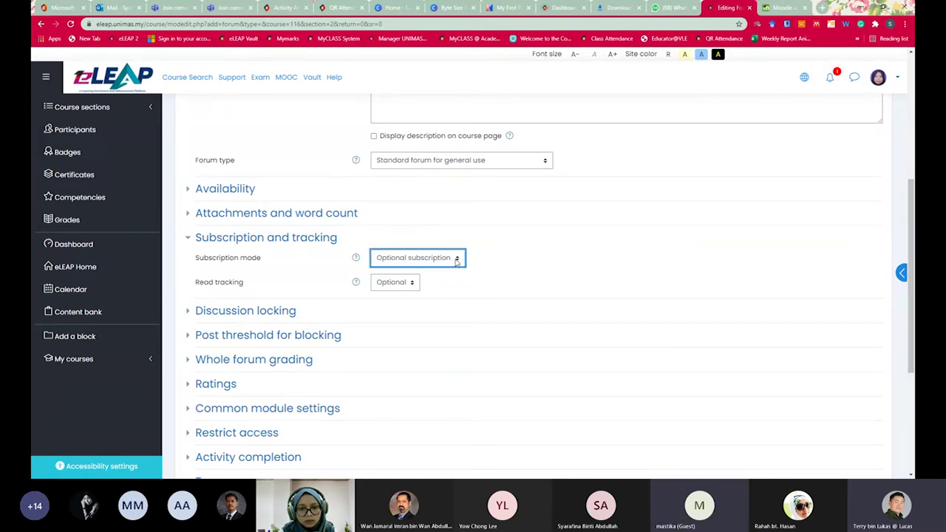
{"action": "left_click", "coordinate": [416, 283]}
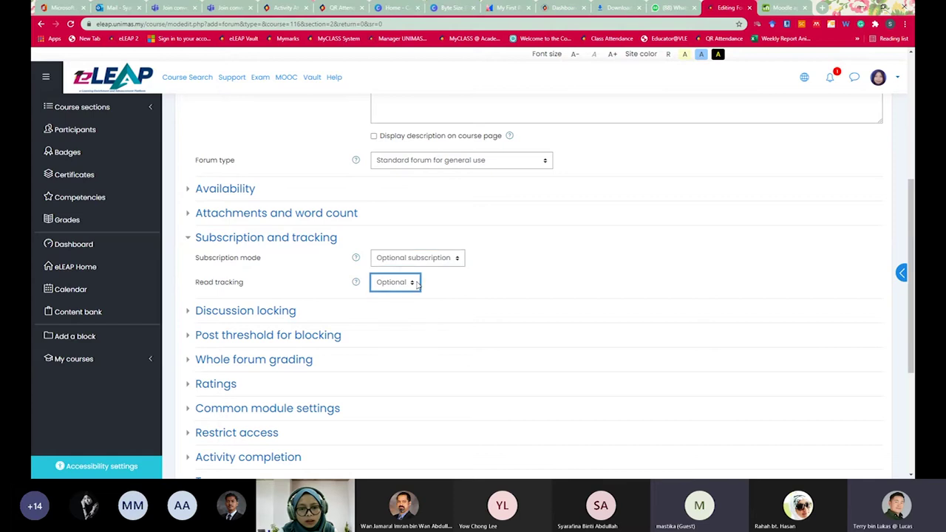
{"action": "left_click", "coordinate": [467, 284]}
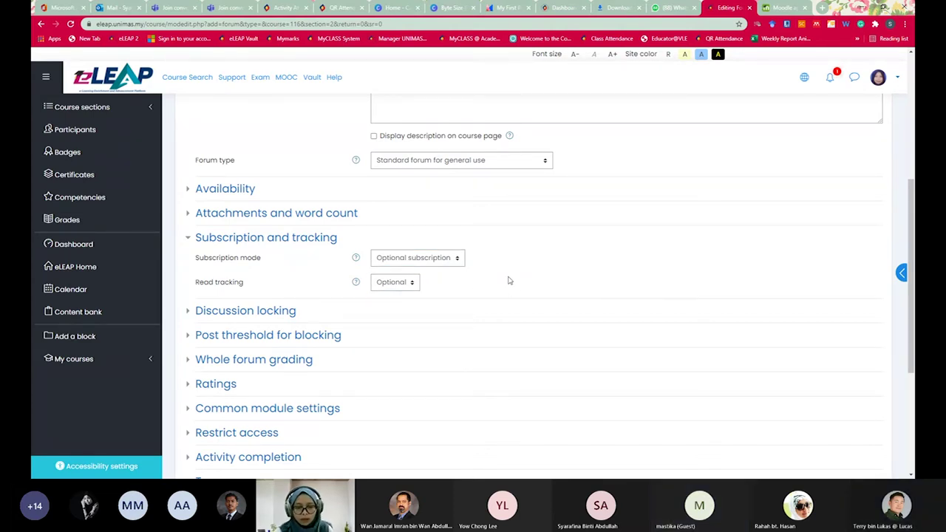
- Leave the new forum form without saving and return to the GKC1023 course page
{"action": "scroll", "coordinate": [455, 359], "scroll_direction": "up", "scroll_amount": 3}
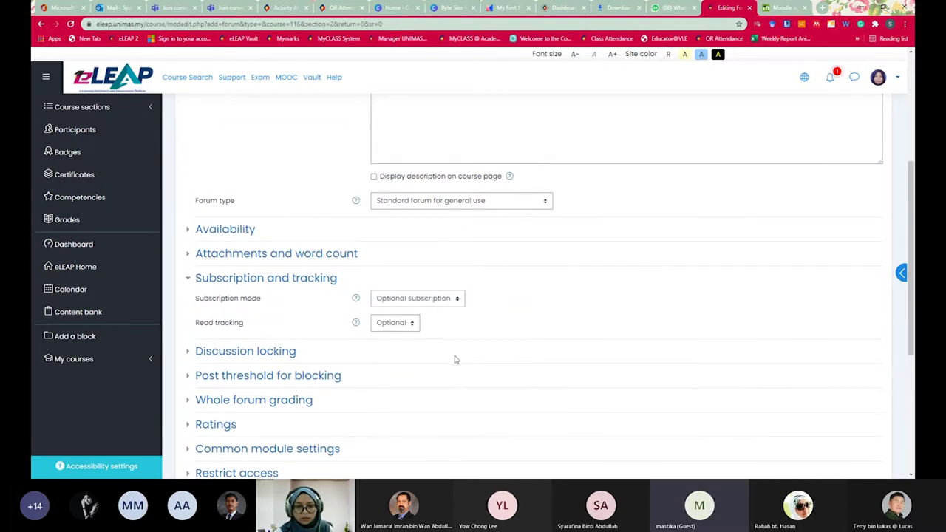
{"action": "scroll", "coordinate": [455, 359], "scroll_direction": "up", "scroll_amount": 2}
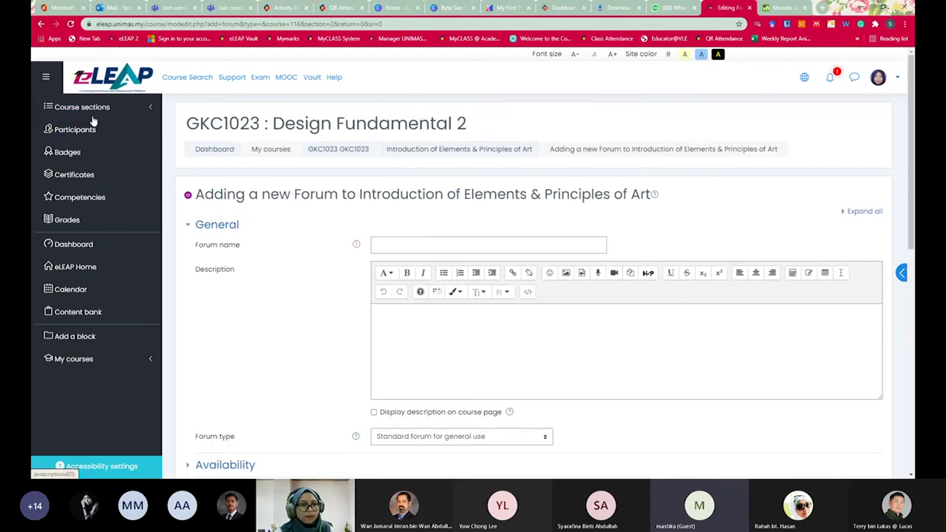
{"action": "left_click", "coordinate": [41, 25]}
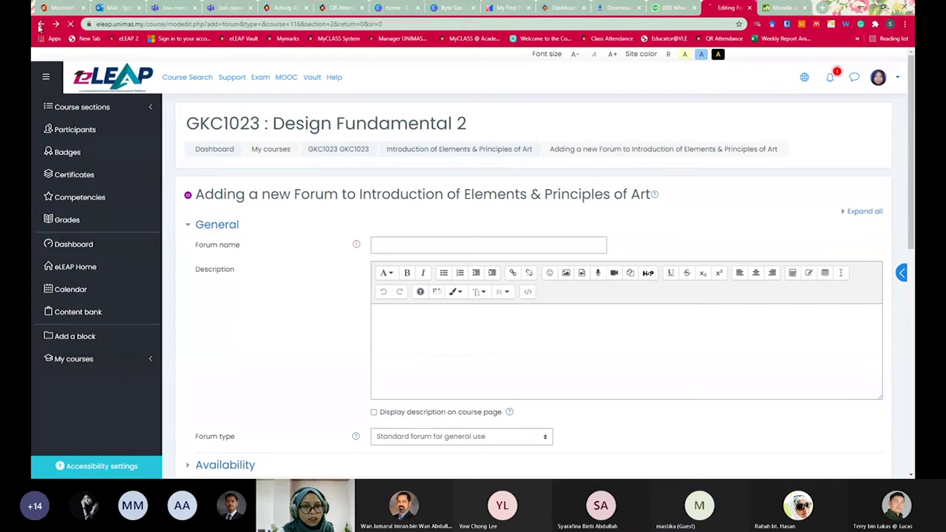
- Open the edit settings of the GKC1023 Design Fundamental 2 course
{"action": "scroll", "coordinate": [597, 397], "scroll_direction": "up", "scroll_amount": 2}
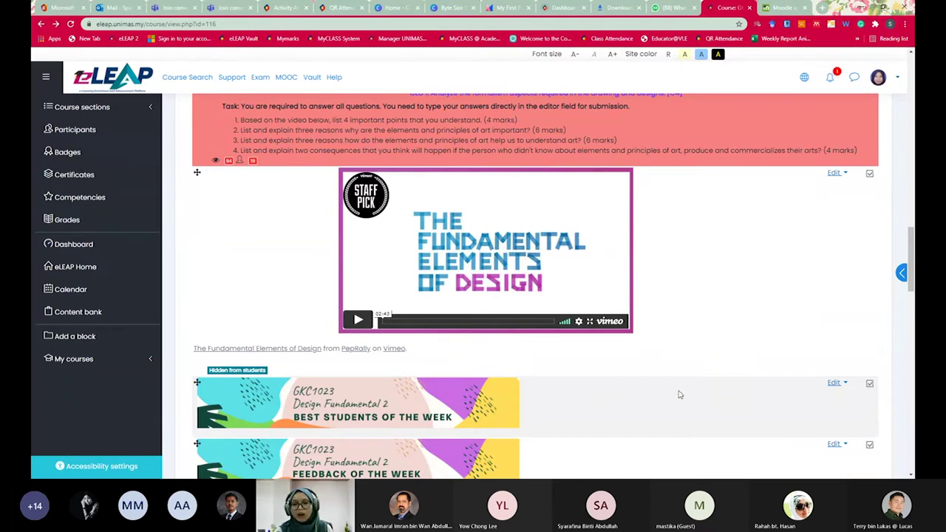
{"action": "scroll", "coordinate": [681, 395], "scroll_direction": "up", "scroll_amount": 8}
{"action": "scroll", "coordinate": [683, 392], "scroll_direction": "up", "scroll_amount": 5}
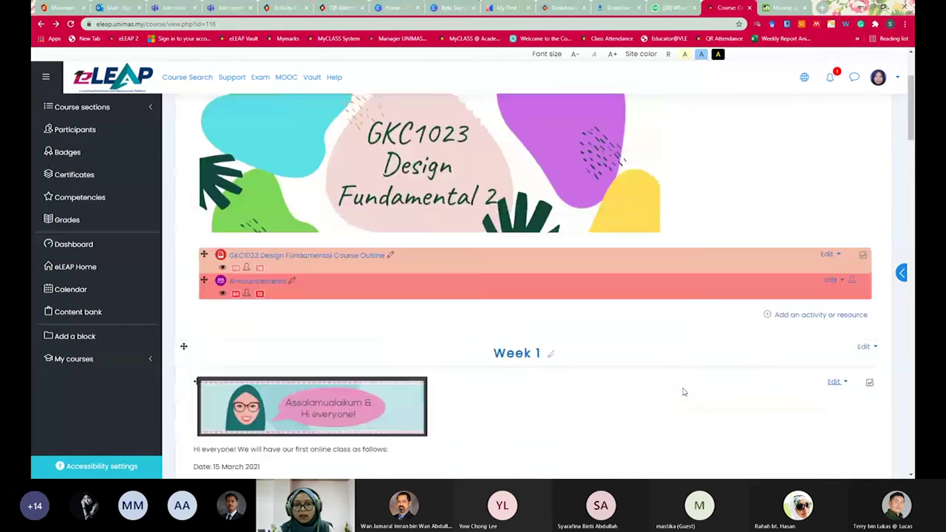
{"action": "scroll", "coordinate": [683, 391], "scroll_direction": "down", "scroll_amount": 3}
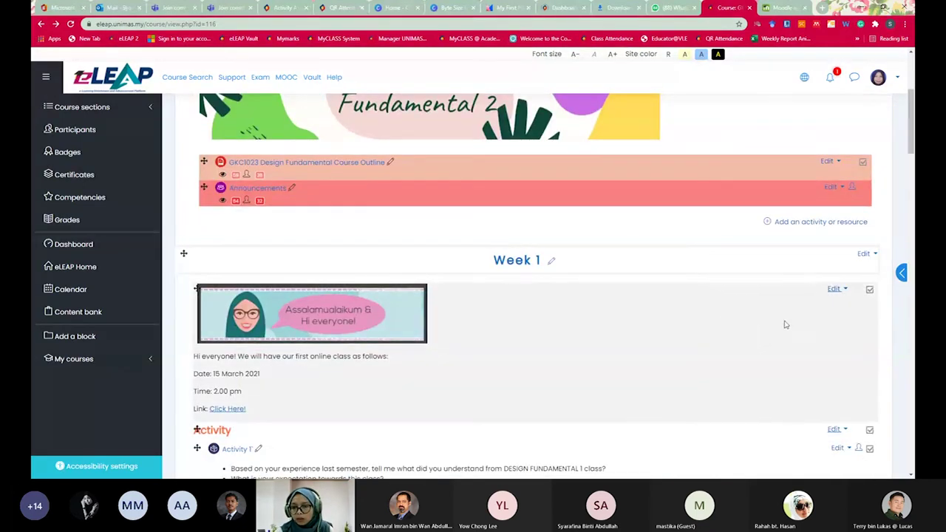
{"action": "scroll", "coordinate": [737, 311], "scroll_direction": "up", "scroll_amount": 3}
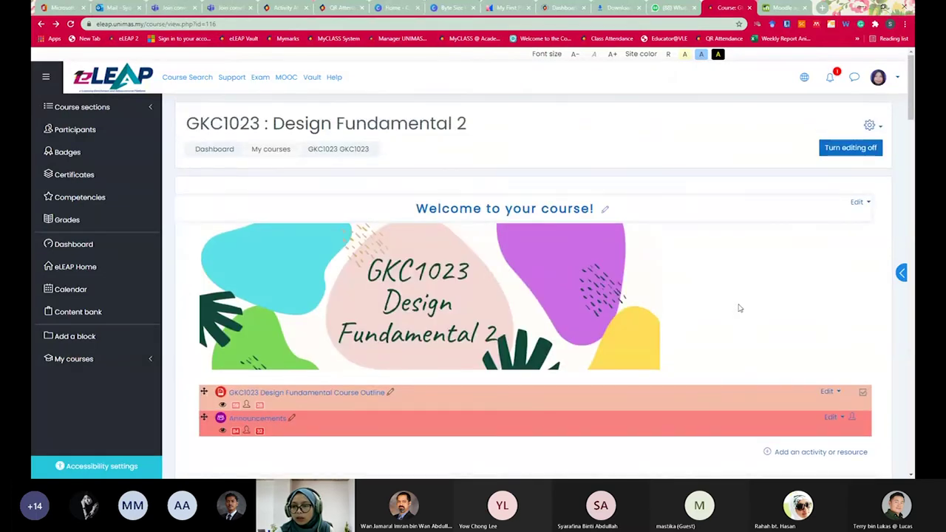
{"action": "left_click", "coordinate": [873, 126]}
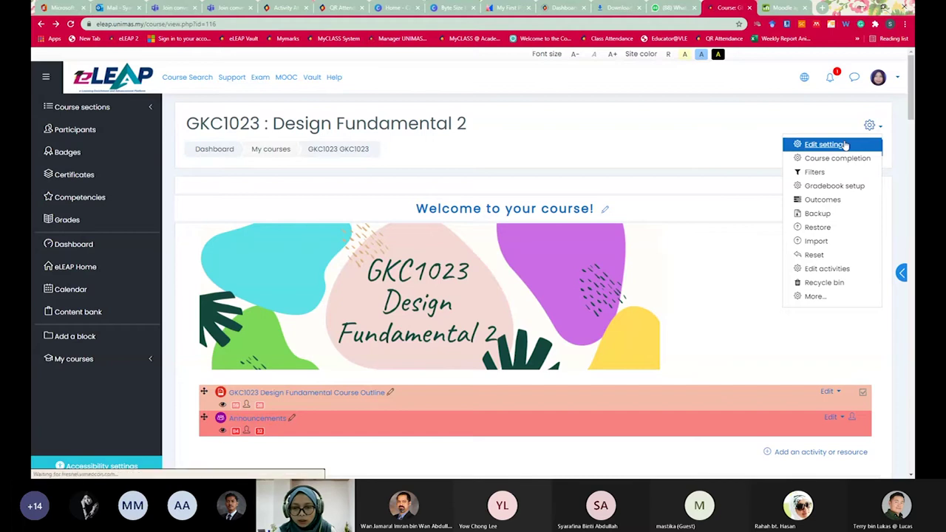
{"action": "left_click", "coordinate": [845, 145]}
{"action": "scroll", "coordinate": [242, 314], "scroll_direction": "down", "scroll_amount": 1}
{"action": "scroll", "coordinate": [243, 314], "scroll_direction": "down", "scroll_amount": 6}
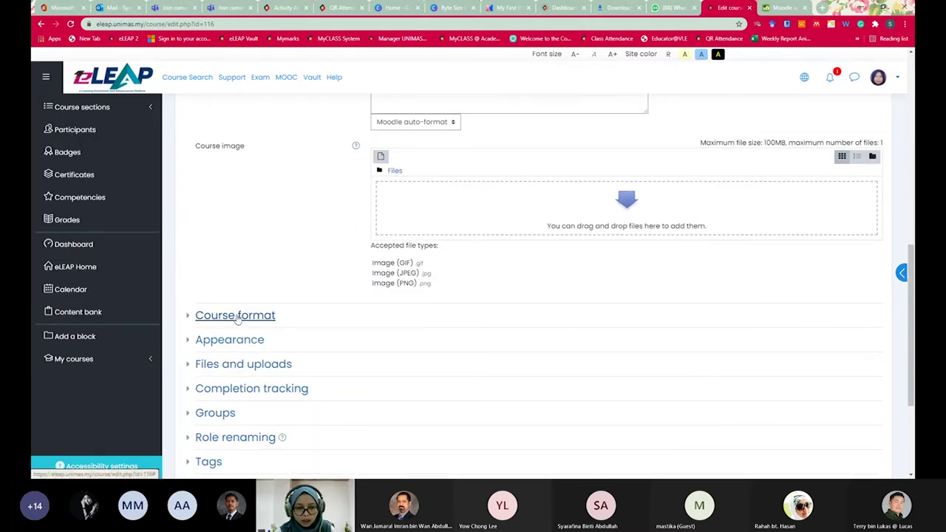
- Expand the Course format settings and change the course format from topics to Tiles
{"action": "left_click", "coordinate": [236, 316]}
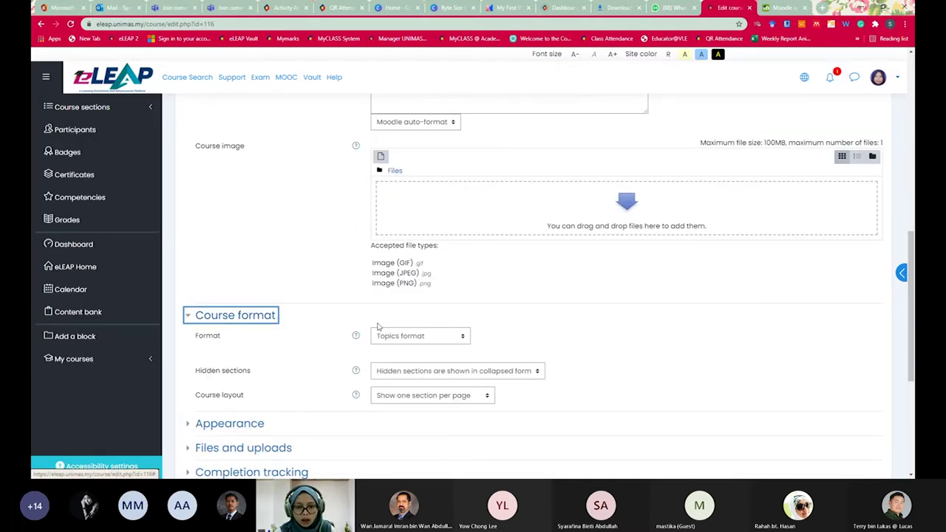
{"action": "left_click", "coordinate": [458, 337]}
{"action": "scroll", "coordinate": [460, 337], "scroll_direction": "down", "scroll_amount": 1}
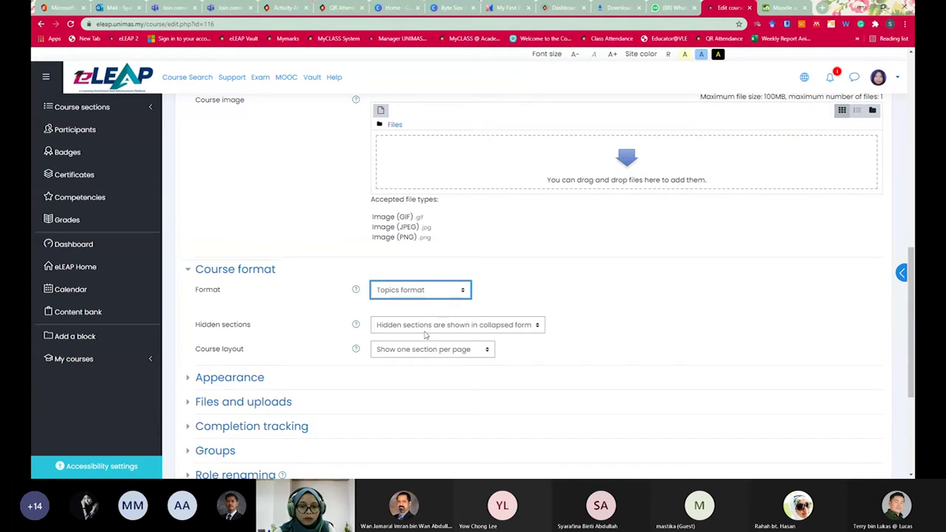
{"action": "key", "text": "Down"}
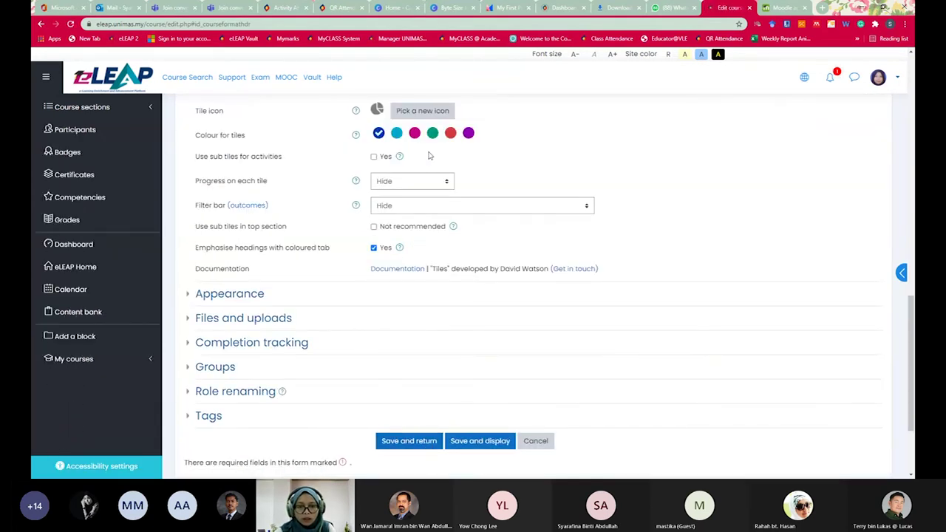
- Set the colour for tiles to light blue and save the course settings
{"action": "left_click", "coordinate": [397, 134]}
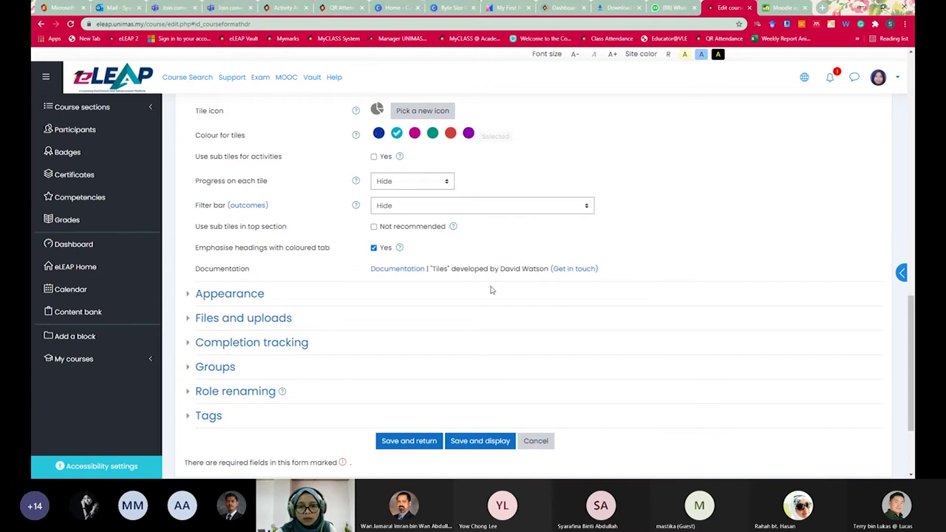
{"action": "scroll", "coordinate": [473, 310], "scroll_direction": "down", "scroll_amount": 2}
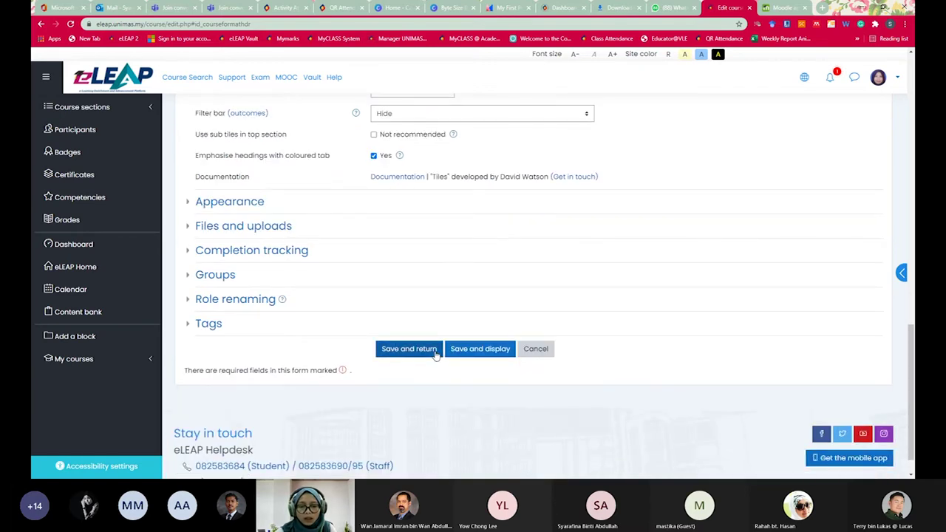
{"action": "left_click", "coordinate": [435, 355]}
- Look through the course page in its Tiles layout, including the Week 1, Introduction and hidden tiles
{"action": "scroll", "coordinate": [644, 313], "scroll_direction": "down", "scroll_amount": 3}
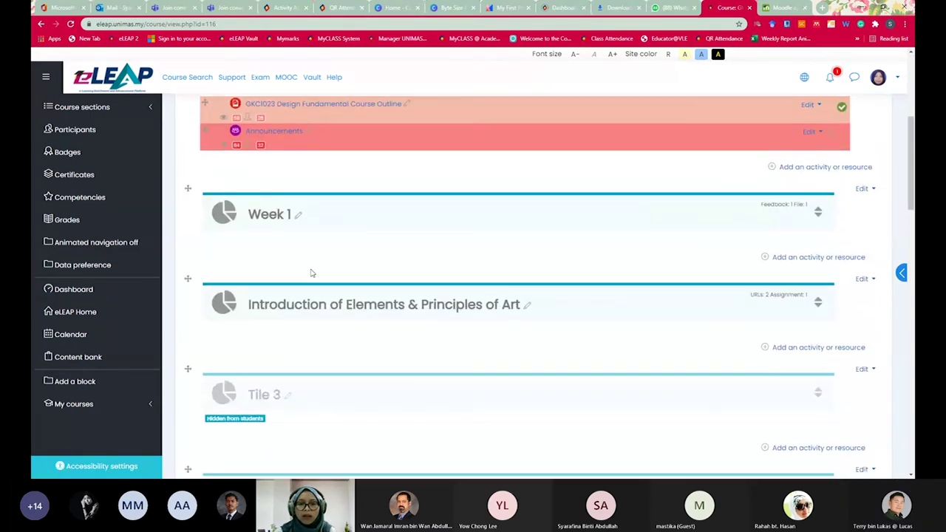
{"action": "scroll", "coordinate": [312, 274], "scroll_direction": "down", "scroll_amount": 3}
{"action": "scroll", "coordinate": [321, 285], "scroll_direction": "up", "scroll_amount": 3}
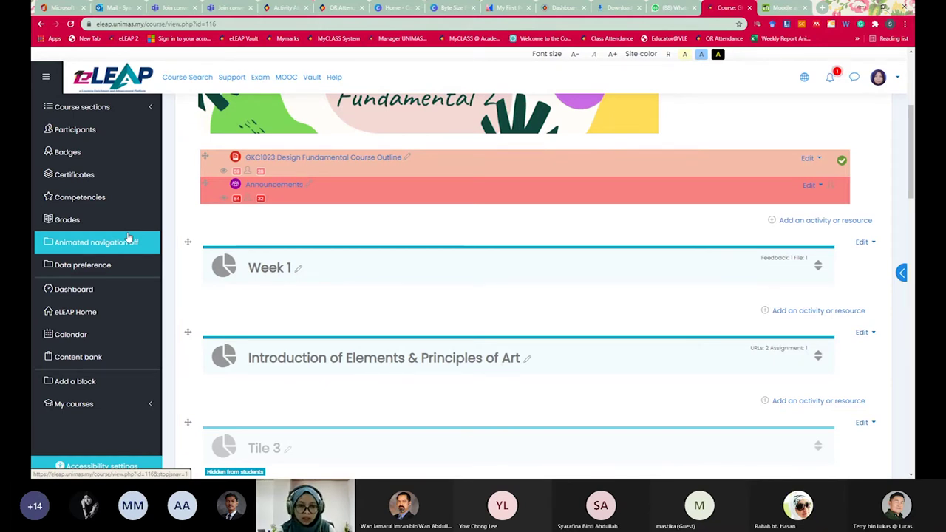
{"action": "scroll", "coordinate": [232, 356], "scroll_direction": "down", "scroll_amount": 5}
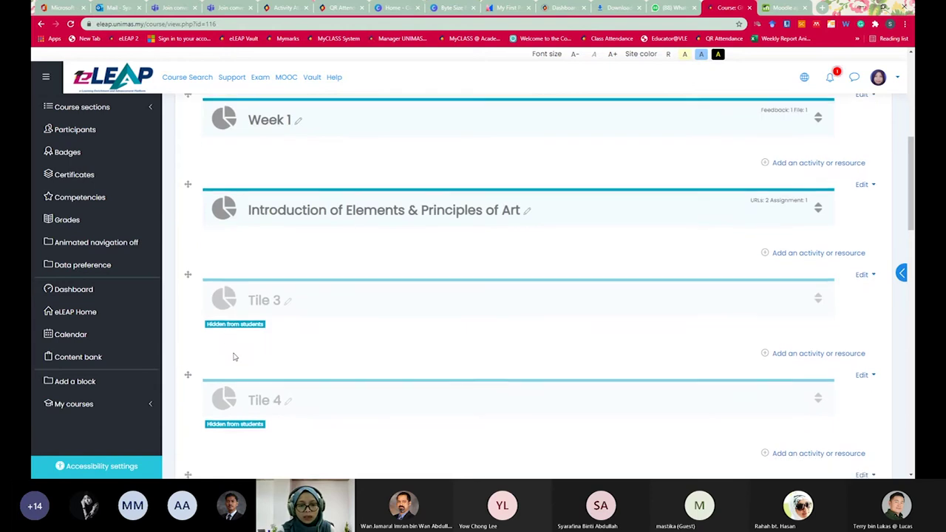
{"action": "scroll", "coordinate": [243, 362], "scroll_direction": "up", "scroll_amount": 5}
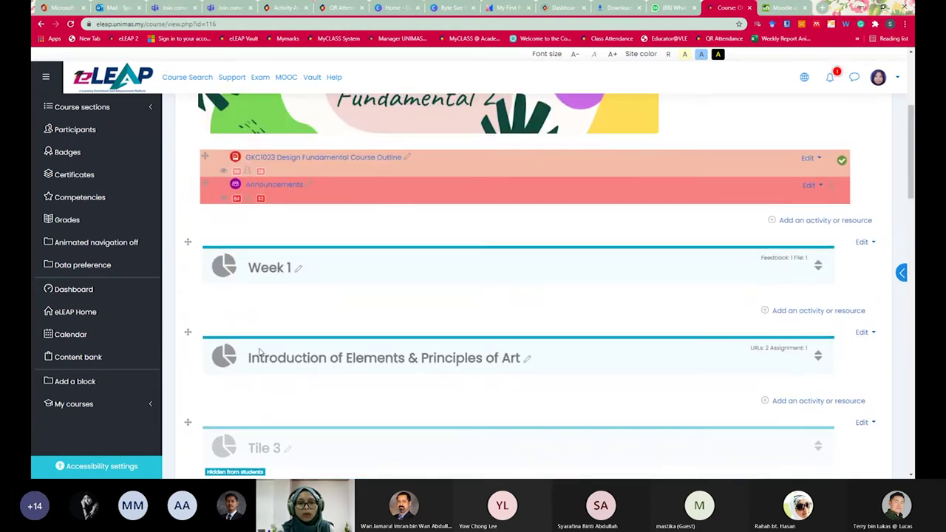
{"action": "scroll", "coordinate": [270, 353], "scroll_direction": "up", "scroll_amount": 1}
{"action": "scroll", "coordinate": [311, 347], "scroll_direction": "down", "scroll_amount": 4}
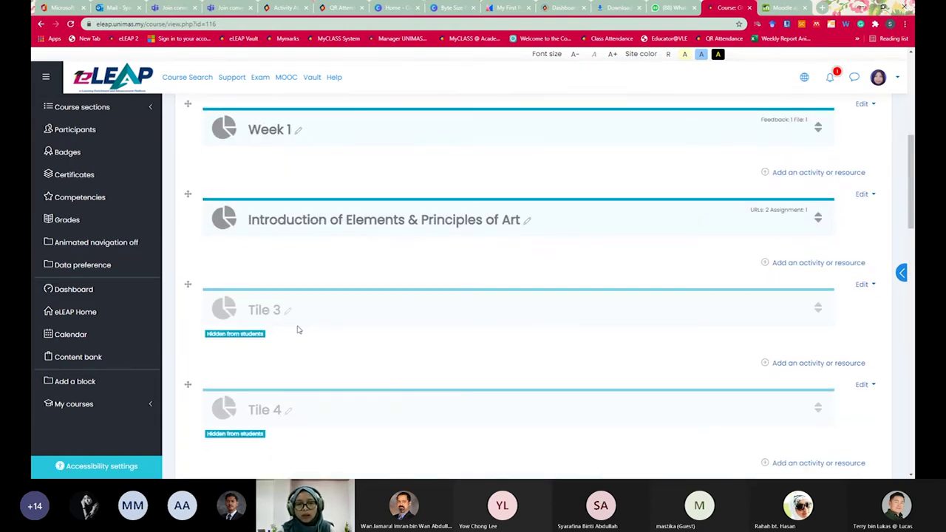
- Open the Introduction of Elements & Principles of Art tile on its own page, look through its contents and return to the course page
{"action": "scroll", "coordinate": [295, 327], "scroll_direction": "up", "scroll_amount": 3}
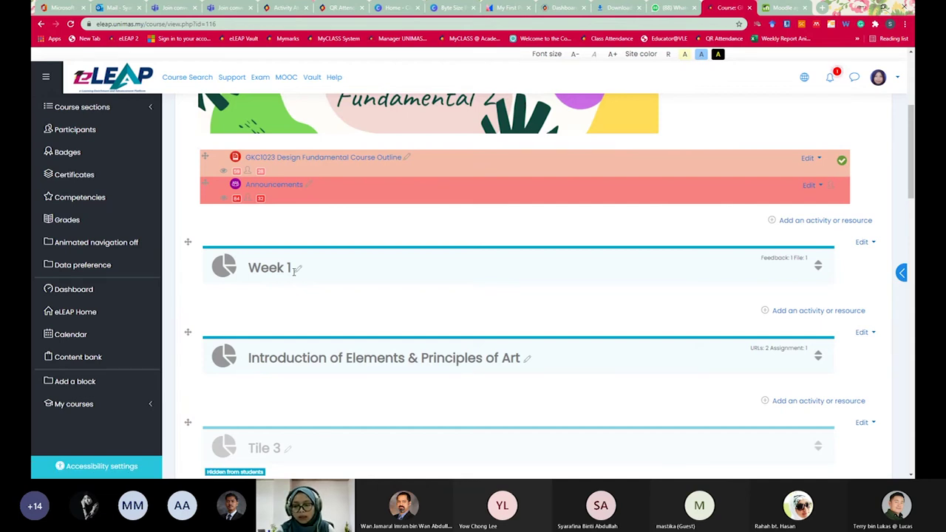
{"action": "left_click", "coordinate": [305, 358]}
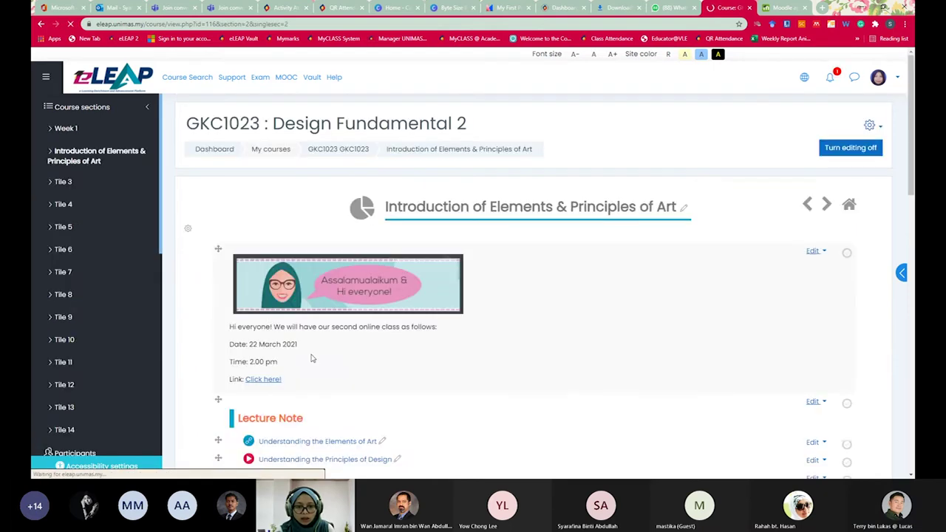
{"action": "scroll", "coordinate": [309, 352], "scroll_direction": "down", "scroll_amount": 3}
{"action": "scroll", "coordinate": [309, 353], "scroll_direction": "down", "scroll_amount": 8}
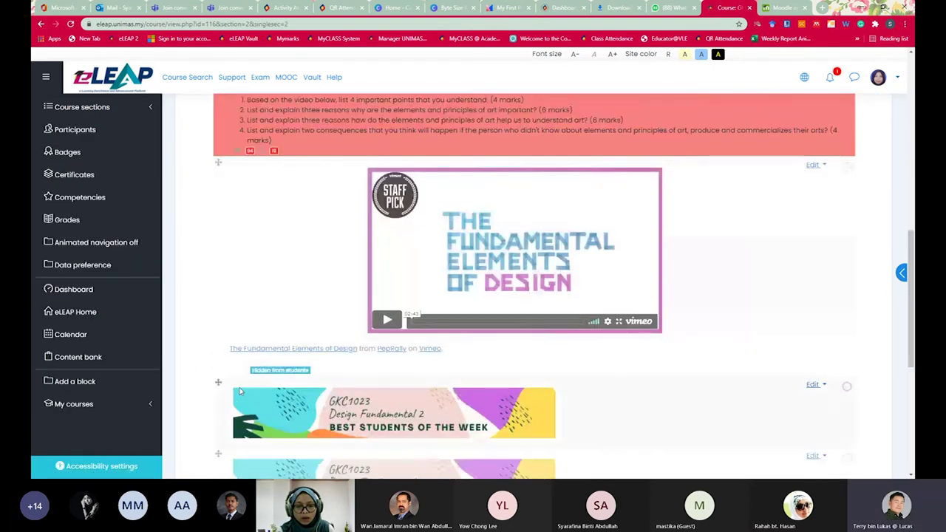
{"action": "scroll", "coordinate": [216, 408], "scroll_direction": "up", "scroll_amount": 3}
{"action": "scroll", "coordinate": [216, 408], "scroll_direction": "up", "scroll_amount": 8}
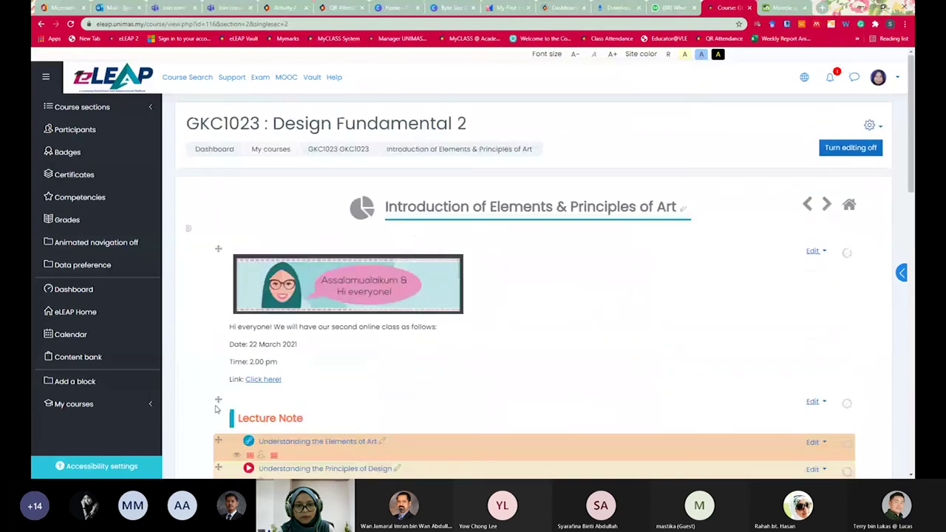
{"action": "left_click", "coordinate": [42, 23]}
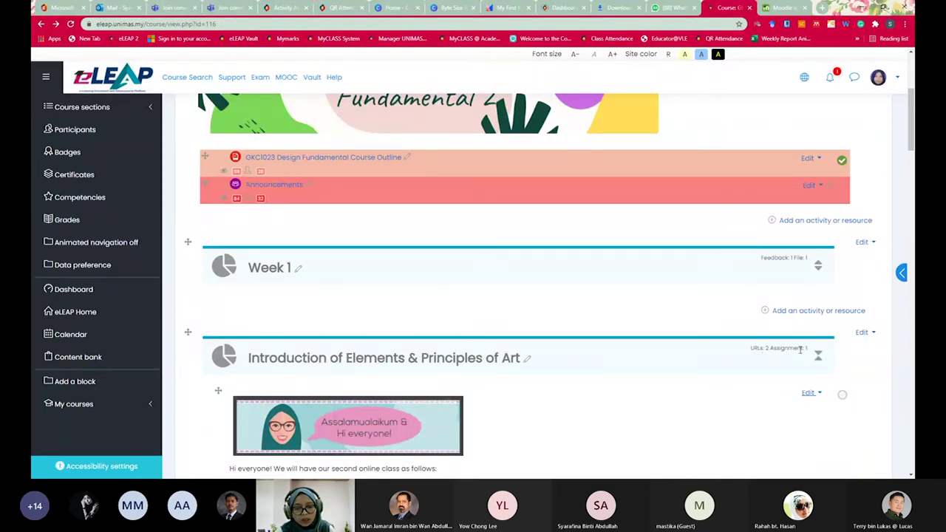
- Look at the expanded Introduction of Elements & Principles of Art tile and collapse it
{"action": "scroll", "coordinate": [739, 363], "scroll_direction": "down", "scroll_amount": 1}
{"action": "scroll", "coordinate": [734, 362], "scroll_direction": "up", "scroll_amount": 1}
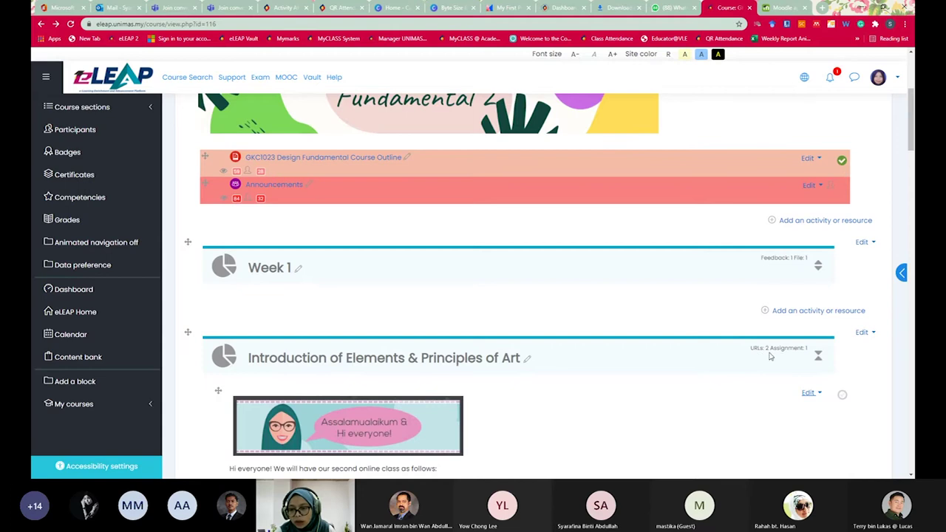
{"action": "scroll", "coordinate": [769, 356], "scroll_direction": "down", "scroll_amount": 1}
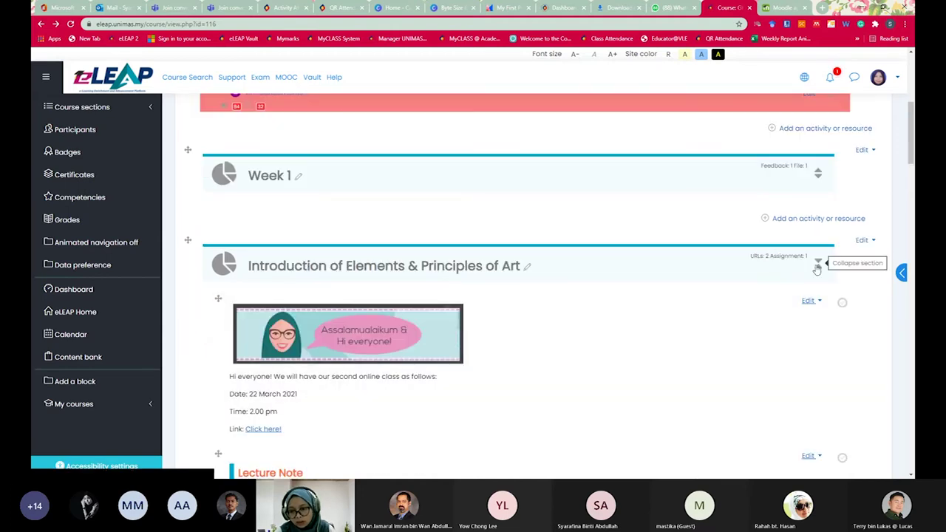
{"action": "left_click", "coordinate": [819, 265]}
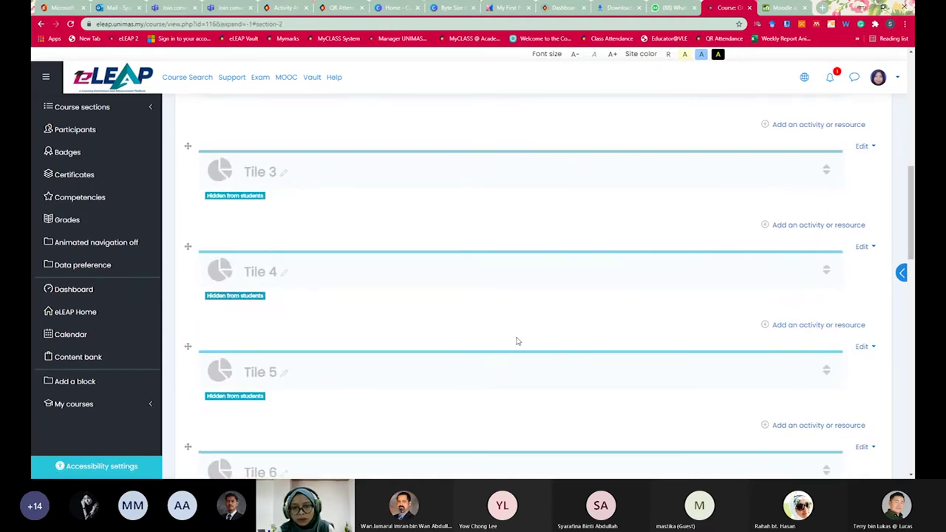
- Open the course's edit settings, change the course format to Topics format and save the settings
{"action": "scroll", "coordinate": [480, 388], "scroll_direction": "up", "scroll_amount": 4}
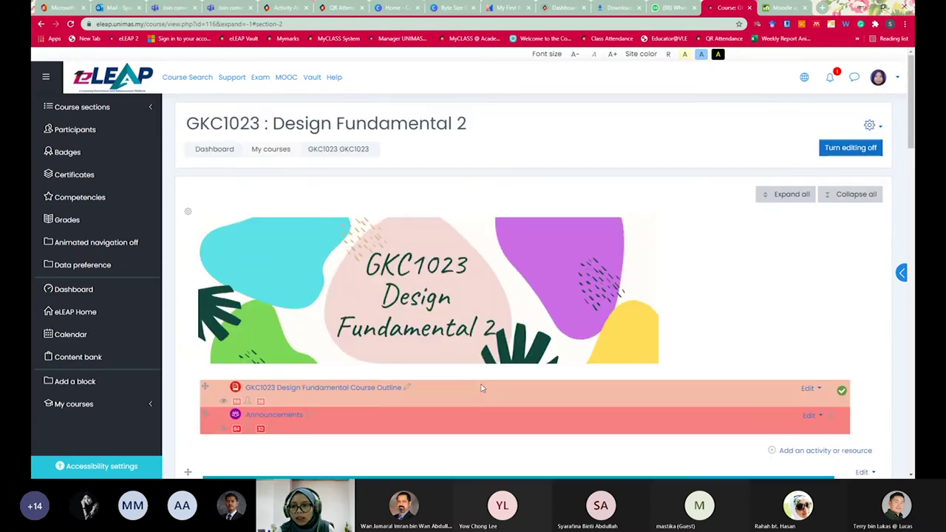
{"action": "left_click", "coordinate": [880, 127]}
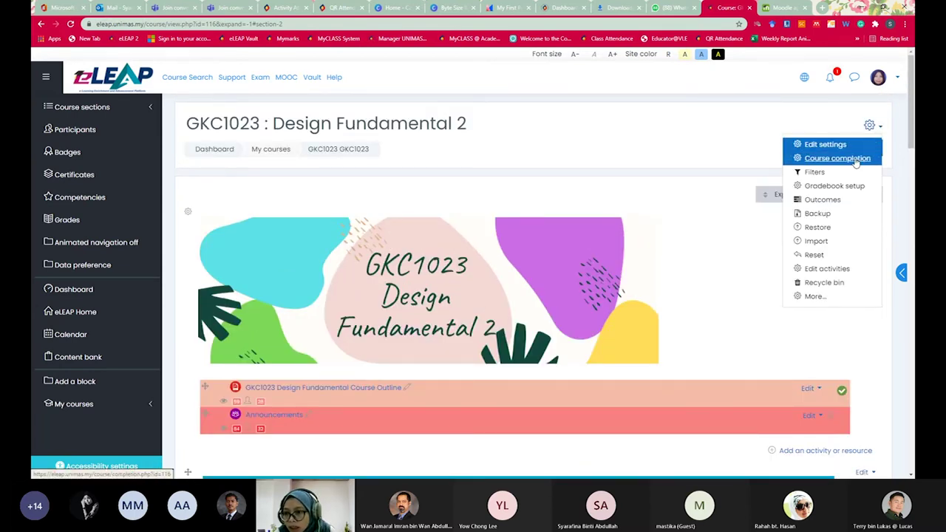
{"action": "left_click", "coordinate": [798, 143]}
{"action": "scroll", "coordinate": [444, 310], "scroll_direction": "down", "scroll_amount": 5}
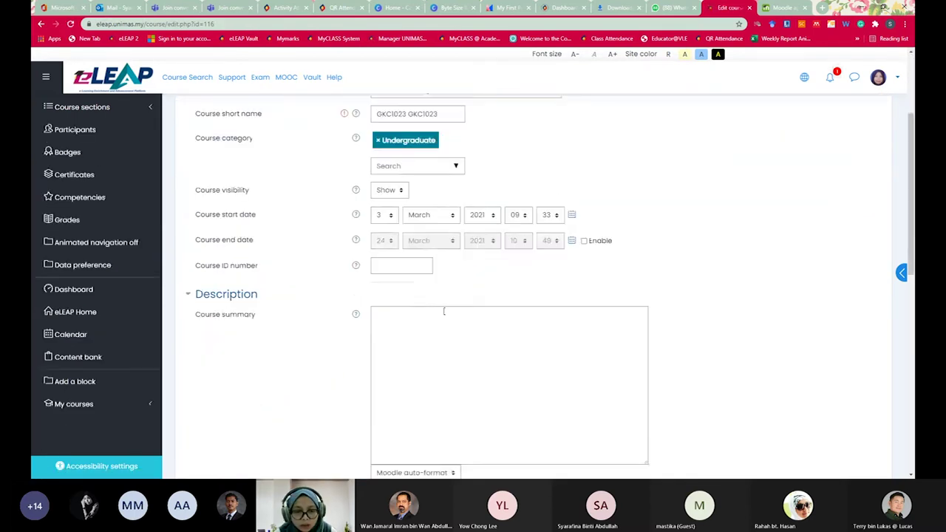
{"action": "scroll", "coordinate": [209, 330], "scroll_direction": "down", "scroll_amount": 1}
{"action": "left_click", "coordinate": [234, 313]}
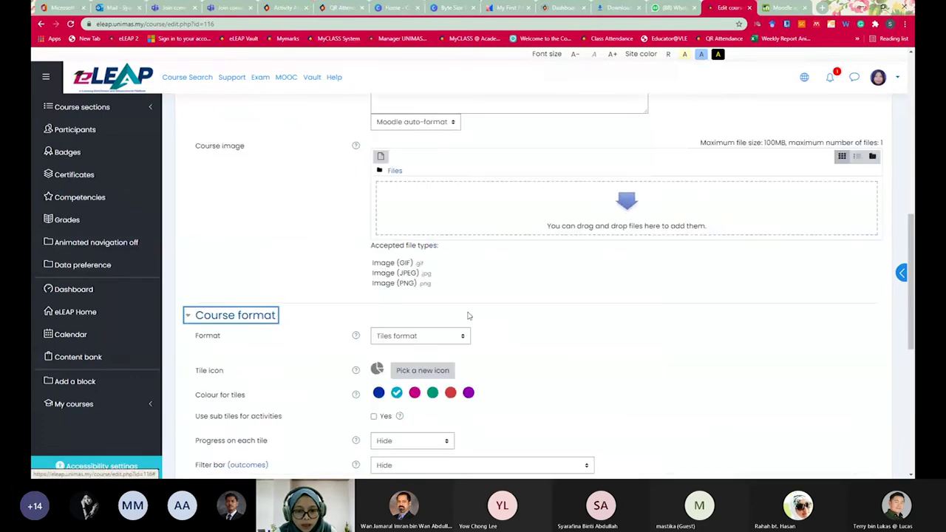
{"action": "scroll", "coordinate": [469, 313], "scroll_direction": "down", "scroll_amount": 2}
{"action": "left_click", "coordinate": [467, 199]}
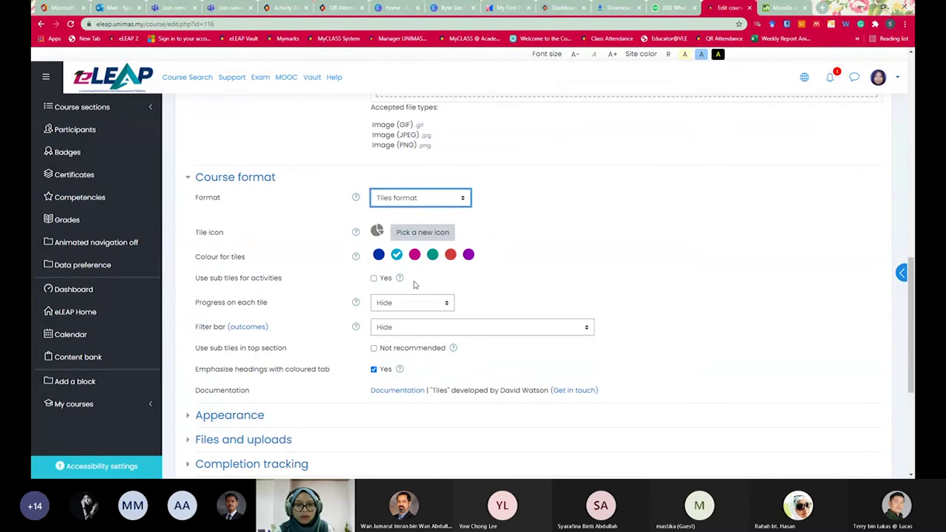
{"action": "key", "text": "Down"}
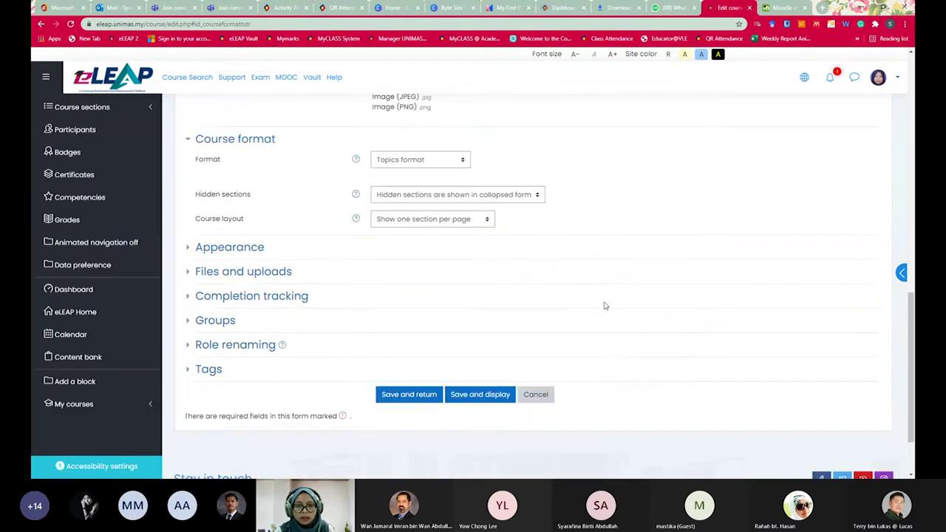
{"action": "scroll", "coordinate": [604, 305], "scroll_direction": "down", "scroll_amount": 5}
{"action": "key", "text": "Return"}
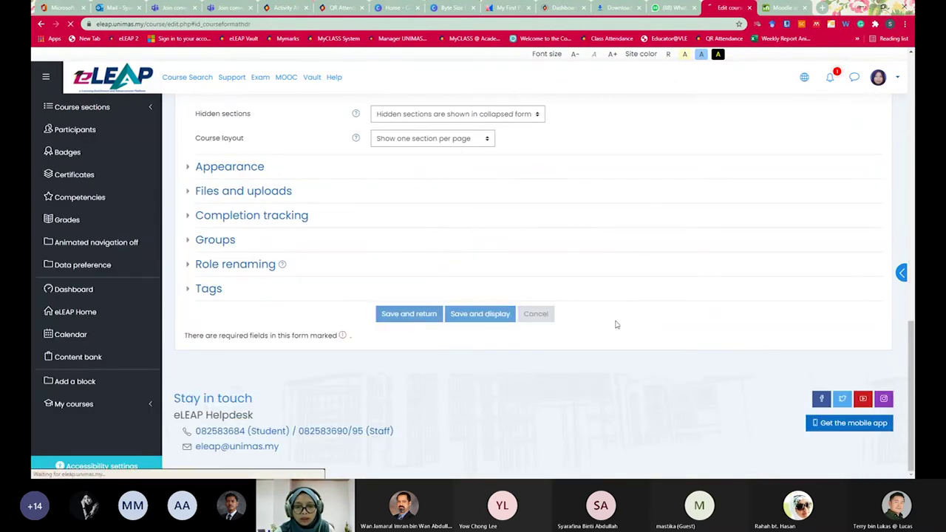
- Look through the course page in its Topics layout, from Week 1 and the Introduction section to the hidden topics
{"action": "scroll", "coordinate": [616, 324], "scroll_direction": "down", "scroll_amount": 6}
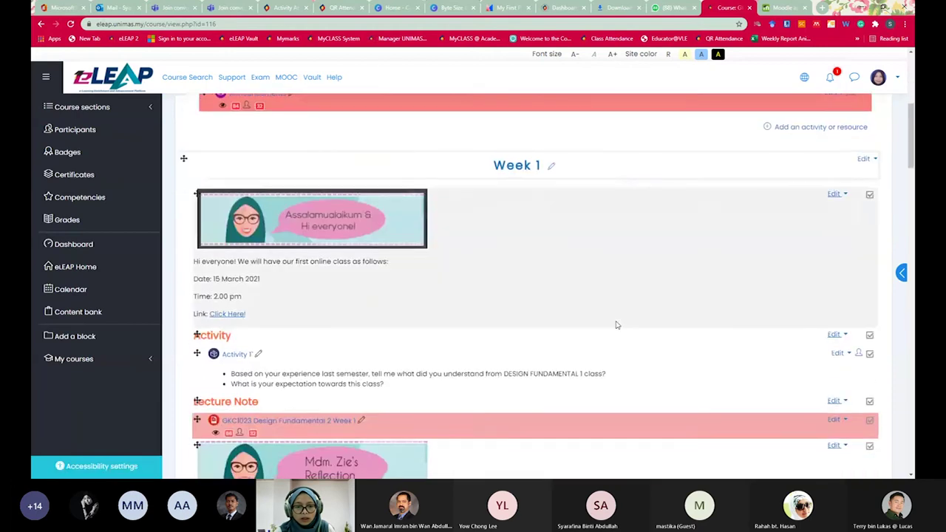
{"action": "scroll", "coordinate": [538, 359], "scroll_direction": "down", "scroll_amount": 3}
{"action": "scroll", "coordinate": [541, 359], "scroll_direction": "up", "scroll_amount": 4}
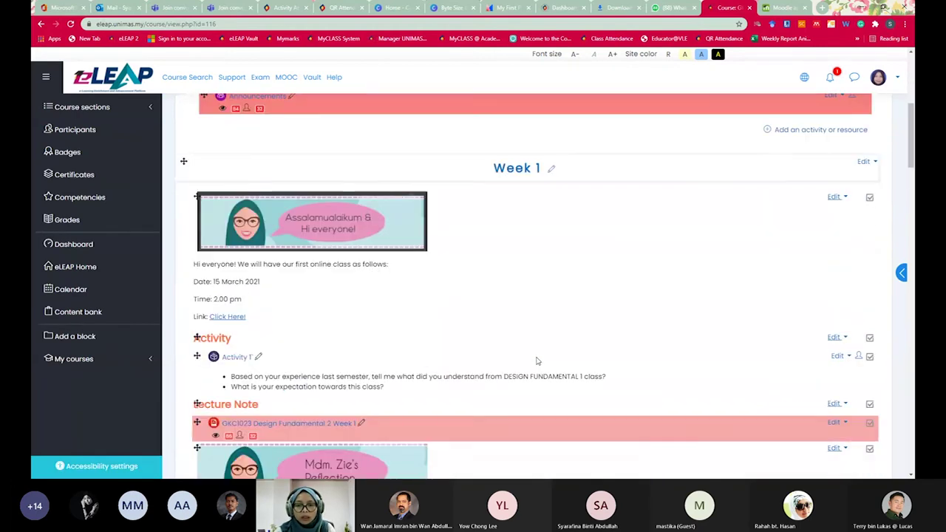
{"action": "scroll", "coordinate": [545, 360], "scroll_direction": "down", "scroll_amount": 2}
{"action": "scroll", "coordinate": [546, 361], "scroll_direction": "up", "scroll_amount": 4}
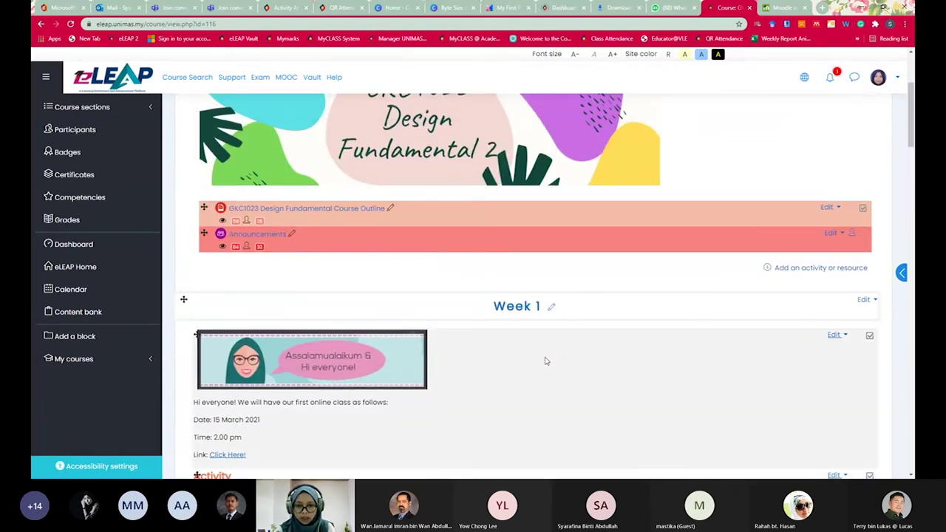
{"action": "scroll", "coordinate": [546, 360], "scroll_direction": "down", "scroll_amount": 5}
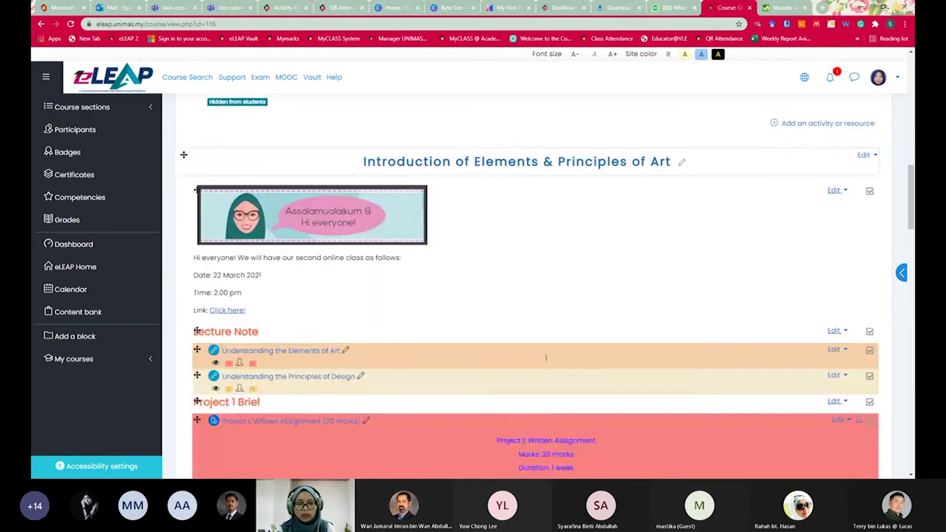
{"action": "scroll", "coordinate": [545, 359], "scroll_direction": "down", "scroll_amount": 10}
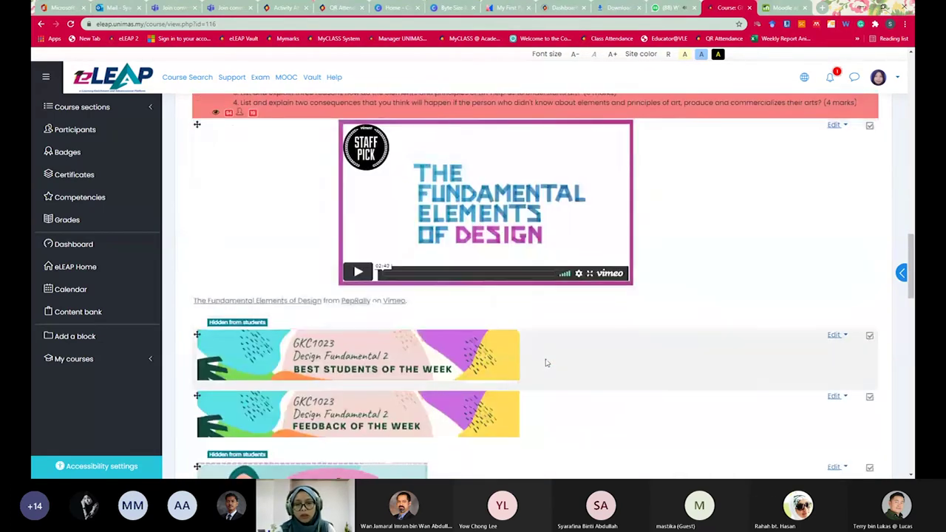
{"action": "scroll", "coordinate": [546, 362], "scroll_direction": "down", "scroll_amount": 10}
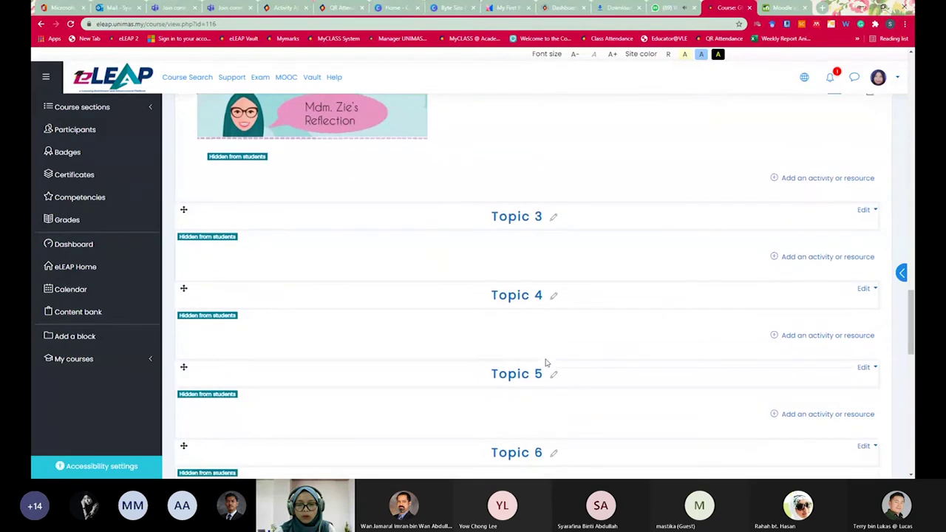
{"action": "scroll", "coordinate": [544, 359], "scroll_direction": "up", "scroll_amount": 15}
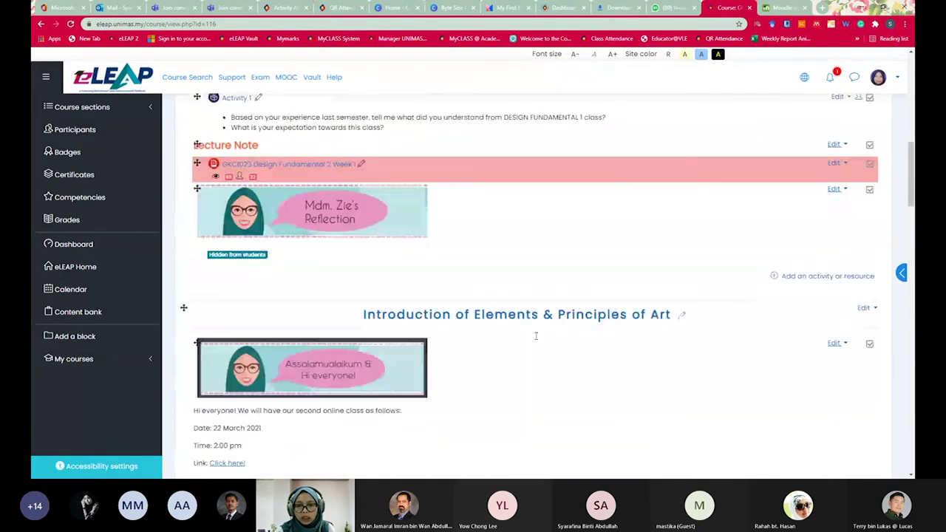
{"action": "scroll", "coordinate": [534, 340], "scroll_direction": "up", "scroll_amount": 5}
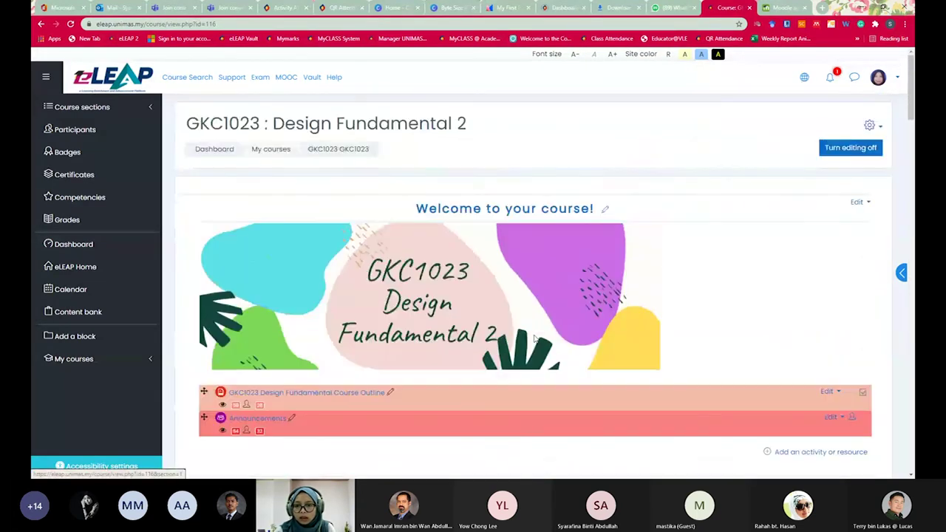
- Open the course's edit settings again, change the course format to Buttons format and save the settings
{"action": "left_click", "coordinate": [870, 126]}
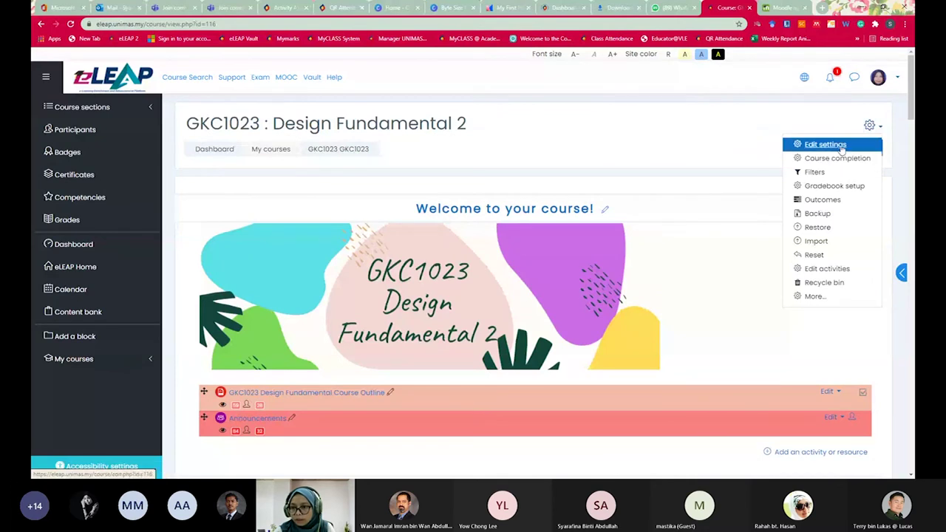
{"action": "left_click", "coordinate": [813, 144]}
{"action": "scroll", "coordinate": [258, 319], "scroll_direction": "down", "scroll_amount": 10}
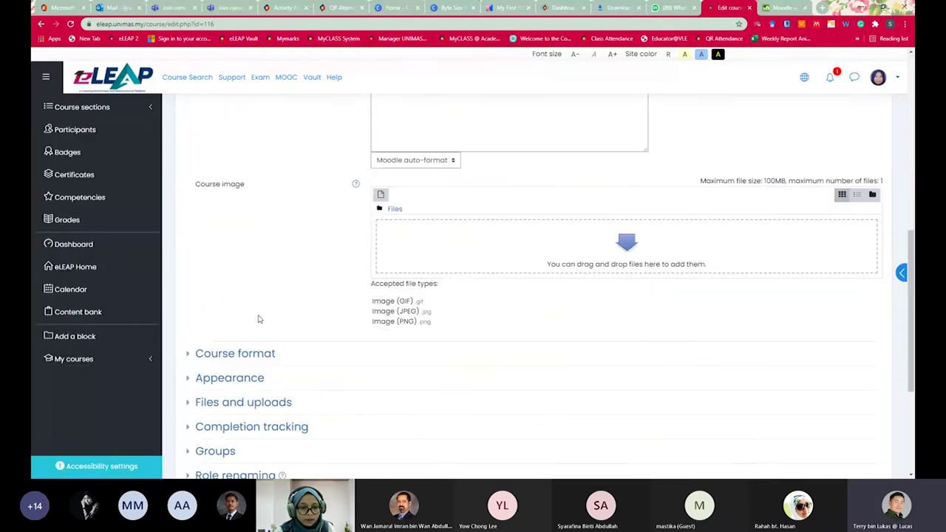
{"action": "left_click", "coordinate": [263, 229]}
{"action": "left_click", "coordinate": [462, 249]}
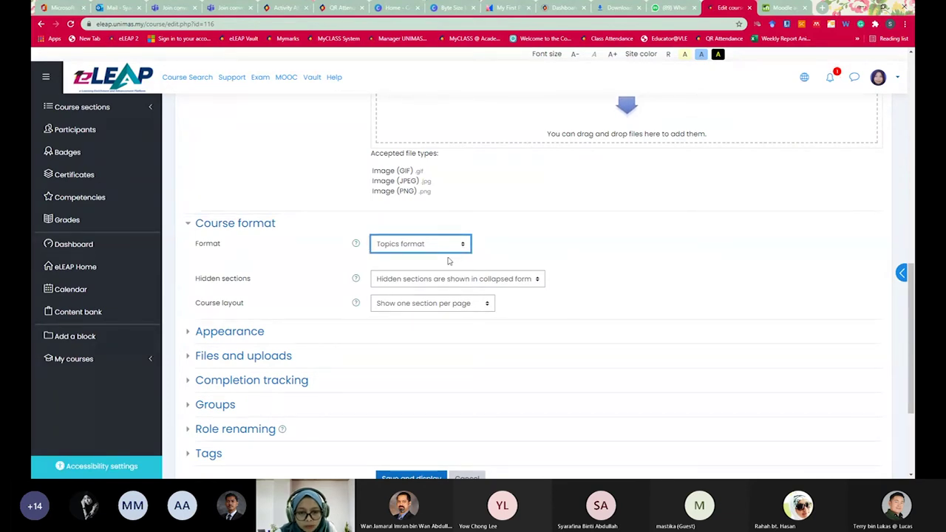
{"action": "left_click", "coordinate": [448, 260]}
{"action": "scroll", "coordinate": [651, 386], "scroll_direction": "down", "scroll_amount": 6}
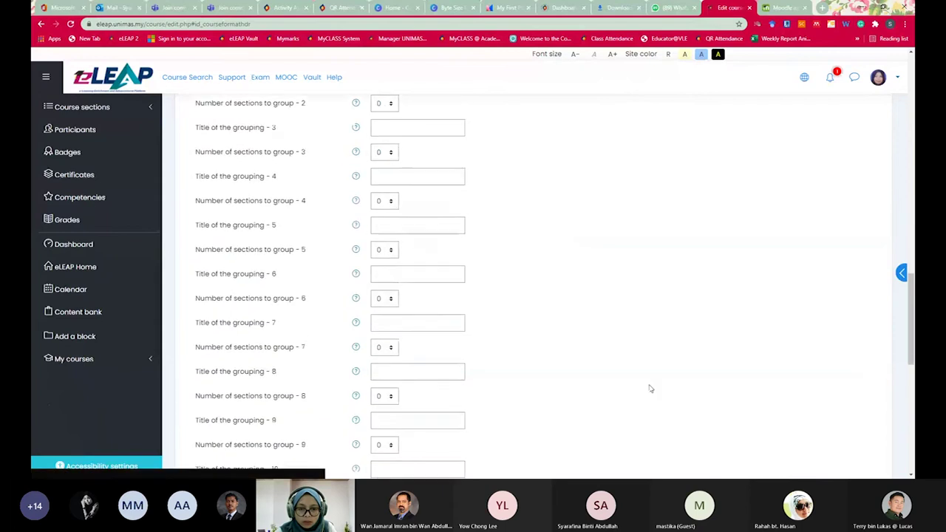
{"action": "scroll", "coordinate": [542, 381], "scroll_direction": "down", "scroll_amount": 5}
{"action": "left_click", "coordinate": [427, 314]}
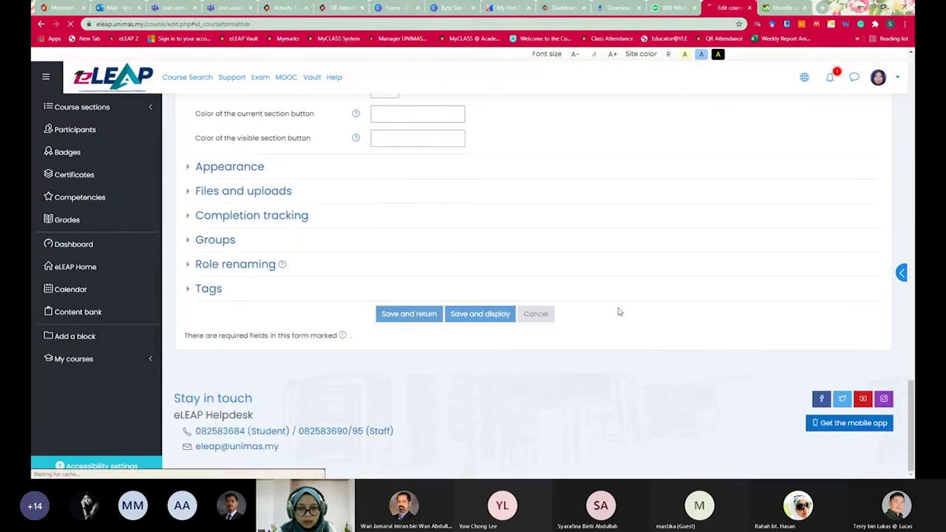
- Look through the course page in its Buttons layout, including the first and second class sections and the editing-mode notice
{"action": "scroll", "coordinate": [620, 315], "scroll_direction": "down", "scroll_amount": 7}
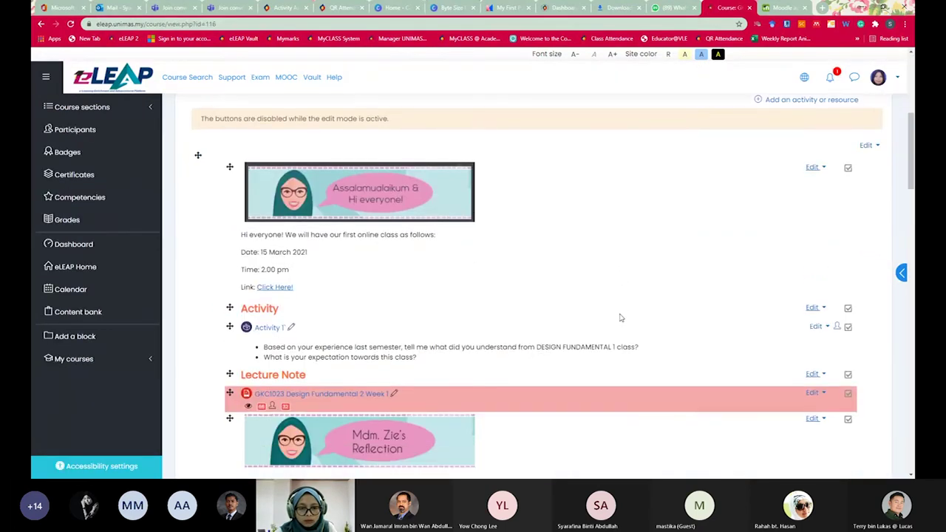
{"action": "scroll", "coordinate": [623, 318], "scroll_direction": "down", "scroll_amount": 4}
{"action": "scroll", "coordinate": [623, 317], "scroll_direction": "up", "scroll_amount": 3}
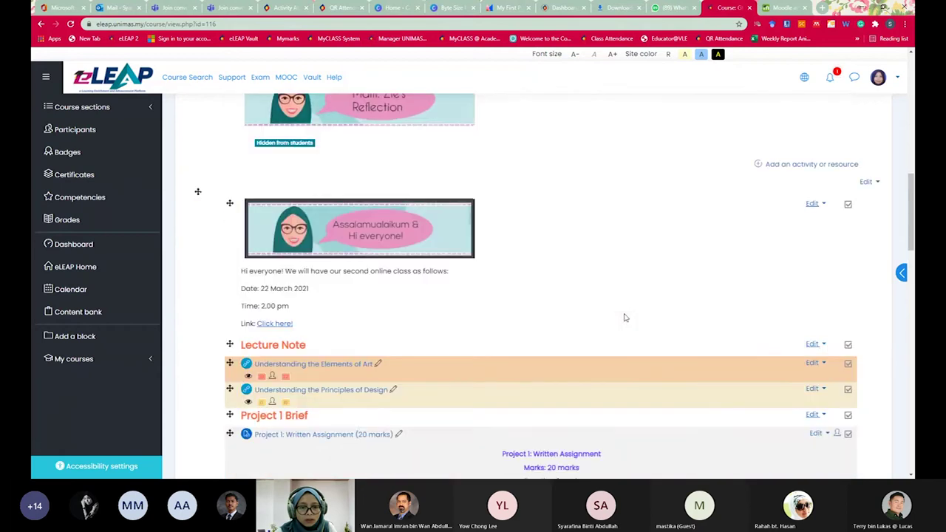
{"action": "scroll", "coordinate": [623, 318], "scroll_direction": "up", "scroll_amount": 2}
{"action": "scroll", "coordinate": [623, 318], "scroll_direction": "down", "scroll_amount": 1}
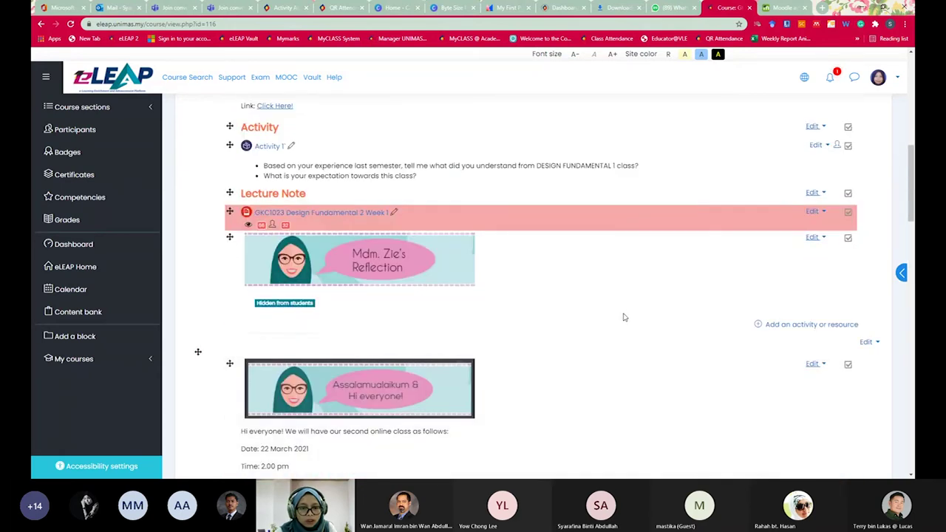
{"action": "scroll", "coordinate": [623, 317], "scroll_direction": "up", "scroll_amount": 4}
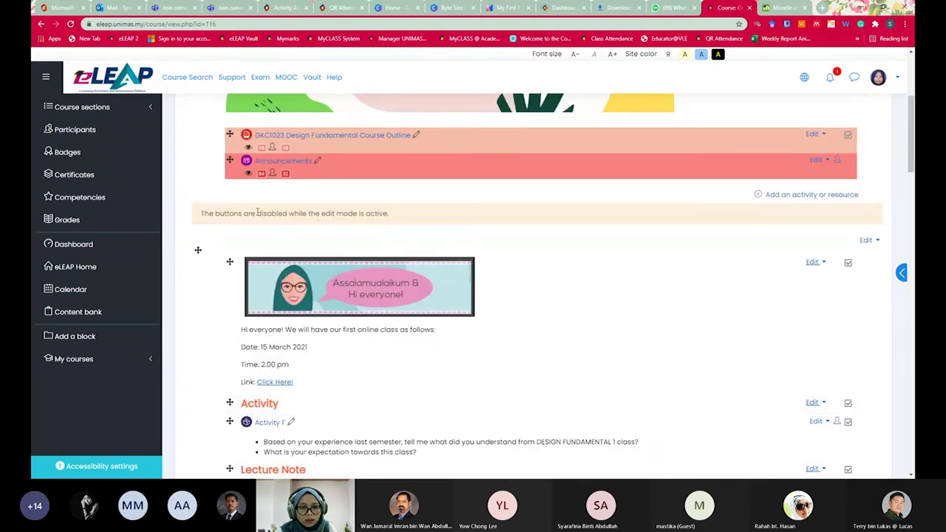
{"action": "scroll", "coordinate": [524, 296], "scroll_direction": "up", "scroll_amount": 3}
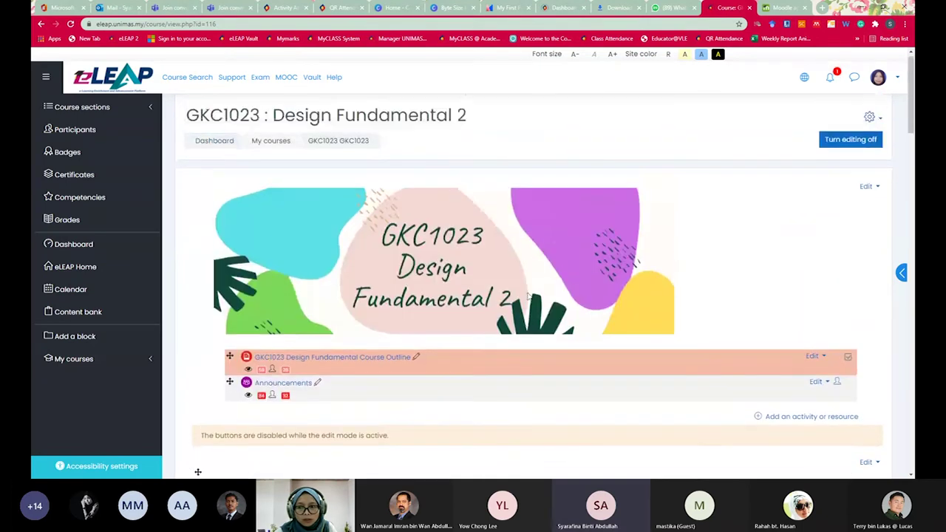
- Switch to the Student role to preview the Design Fundamental 2 course as a student
{"action": "left_click", "coordinate": [872, 125]}
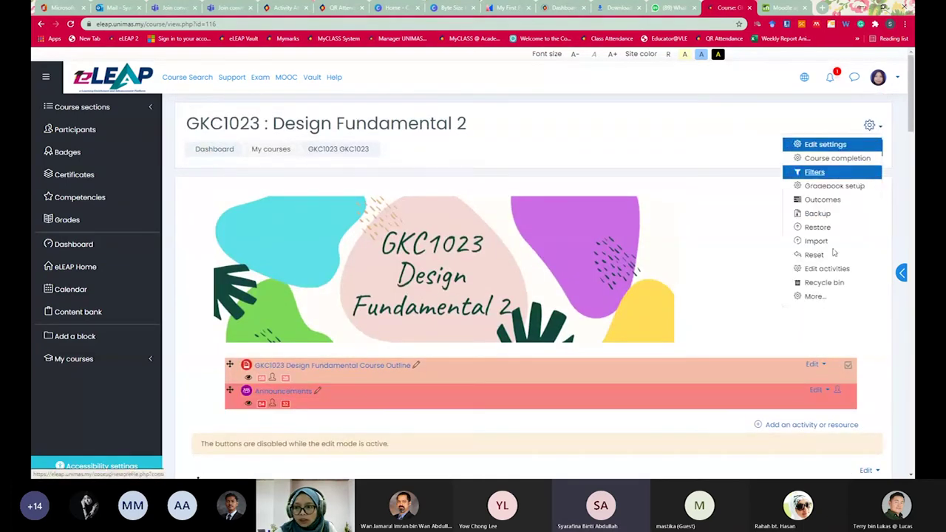
{"action": "left_click", "coordinate": [896, 79]}
{"action": "left_click", "coordinate": [787, 255]}
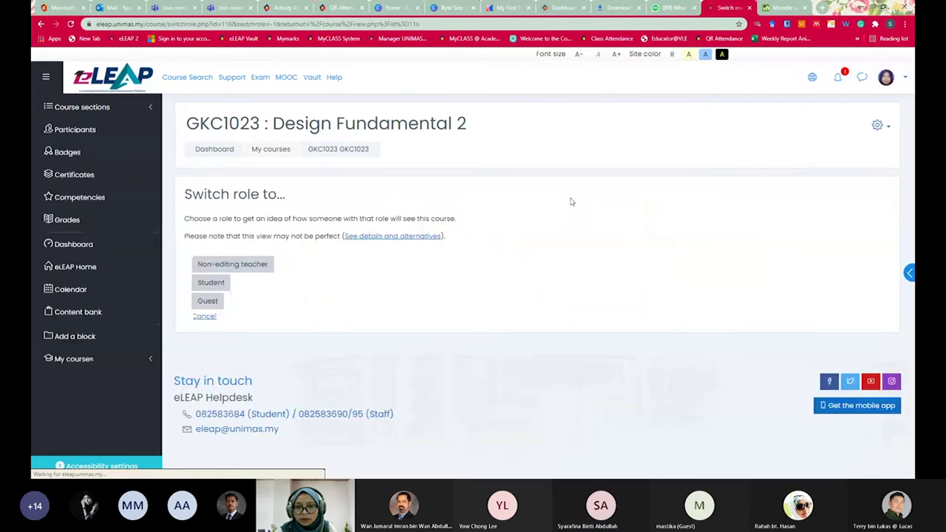
{"action": "left_click", "coordinate": [210, 282]}
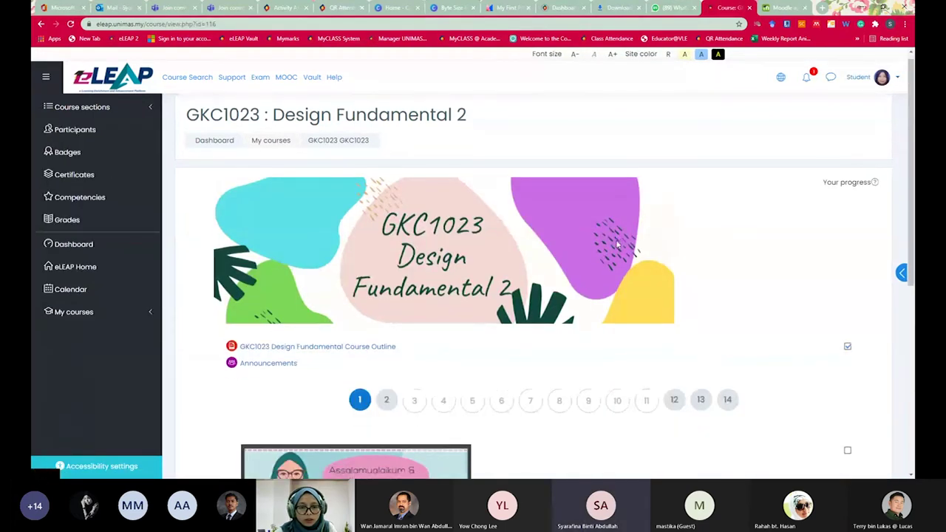
- Look through the Buttons layout as a student, viewing section 2 and returning to section 1 with their class details, activities and lecture notes
{"action": "scroll", "coordinate": [617, 244], "scroll_direction": "down", "scroll_amount": 5}
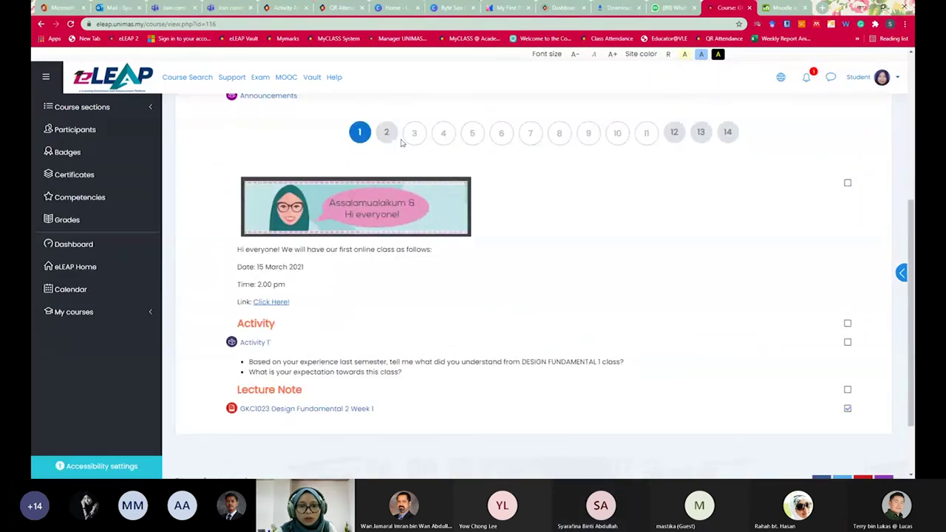
{"action": "scroll", "coordinate": [510, 228], "scroll_direction": "down", "scroll_amount": 2}
{"action": "scroll", "coordinate": [513, 230], "scroll_direction": "up", "scroll_amount": 3}
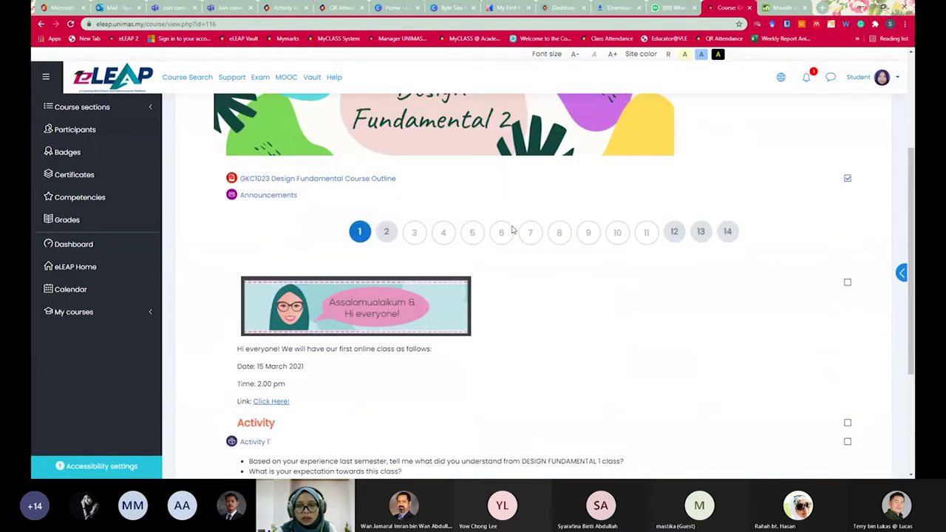
{"action": "left_click", "coordinate": [387, 234]}
{"action": "scroll", "coordinate": [617, 339], "scroll_direction": "down", "scroll_amount": 3}
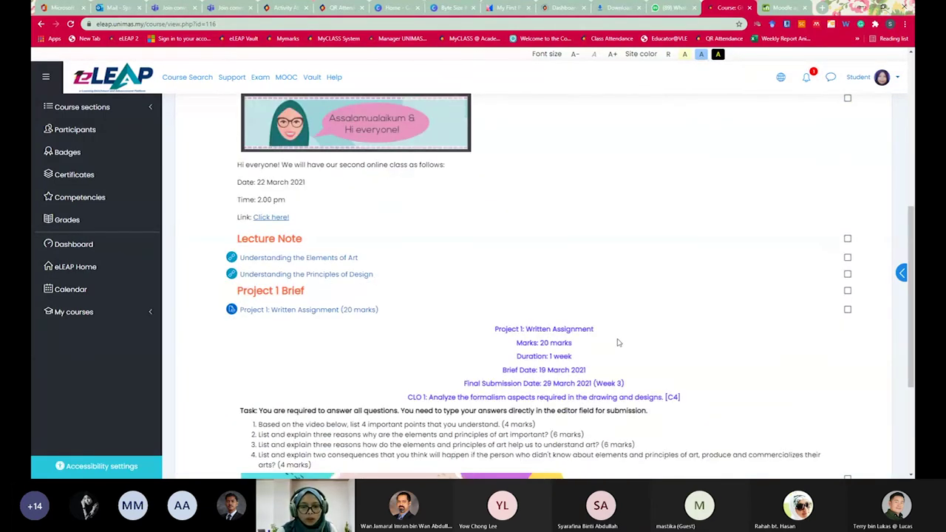
{"action": "scroll", "coordinate": [396, 186], "scroll_direction": "up", "scroll_amount": 2}
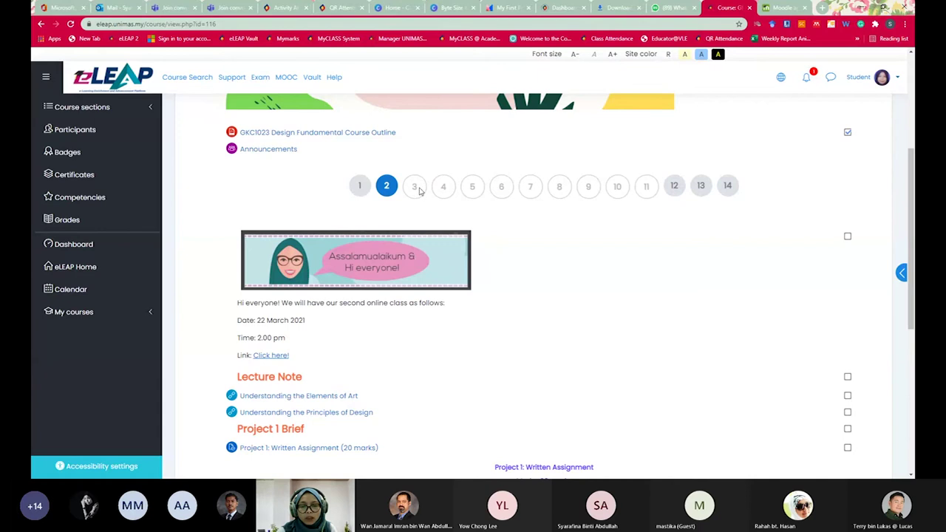
{"action": "left_click", "coordinate": [359, 186]}
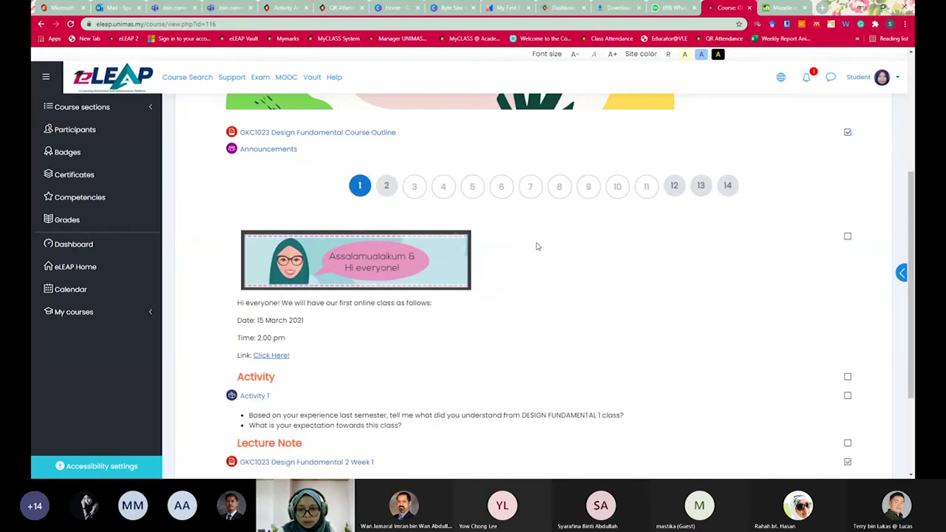
{"action": "scroll", "coordinate": [537, 246], "scroll_direction": "up", "scroll_amount": 3}
{"action": "scroll", "coordinate": [508, 262], "scroll_direction": "down", "scroll_amount": 1}
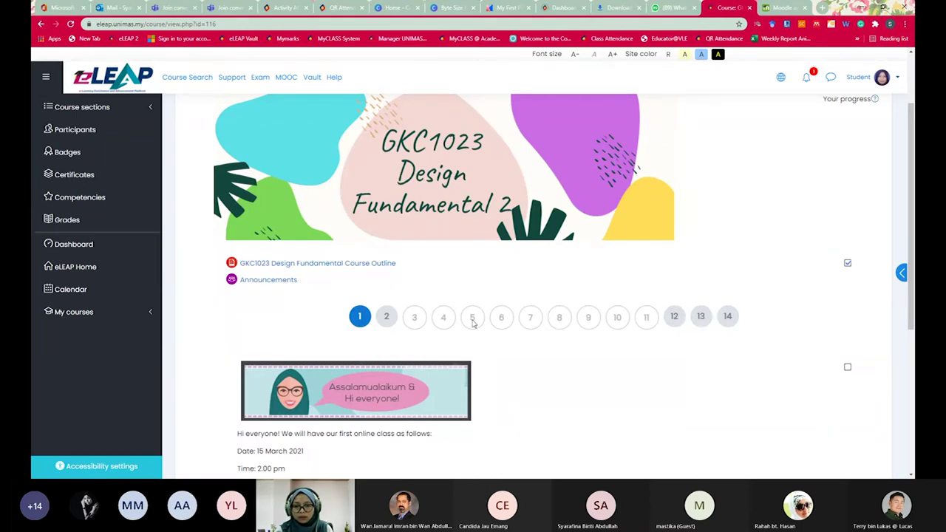
{"action": "scroll", "coordinate": [794, 218], "scroll_direction": "up", "scroll_amount": 2}
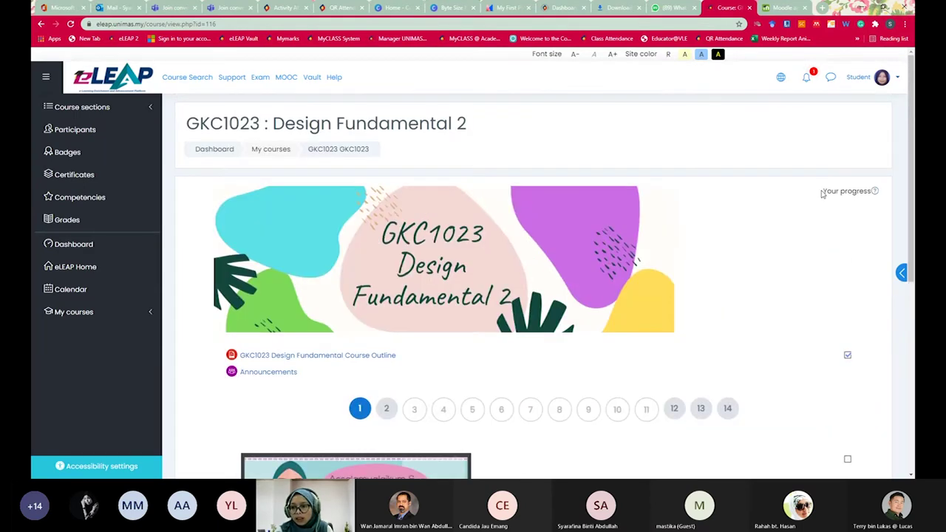
- Return to the normal role and open the Course format section in the course's edit settings
{"action": "left_click", "coordinate": [898, 78]}
{"action": "left_click", "coordinate": [805, 253]}
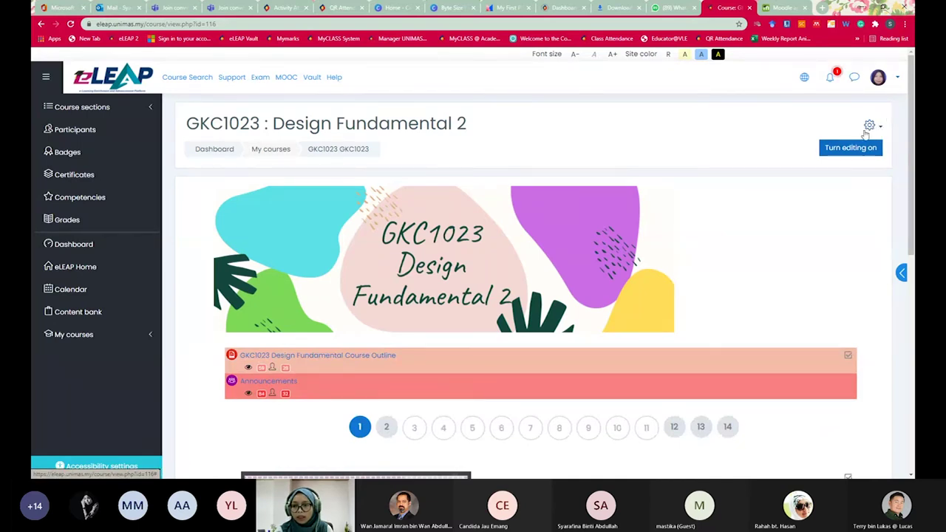
{"action": "left_click", "coordinate": [872, 126]}
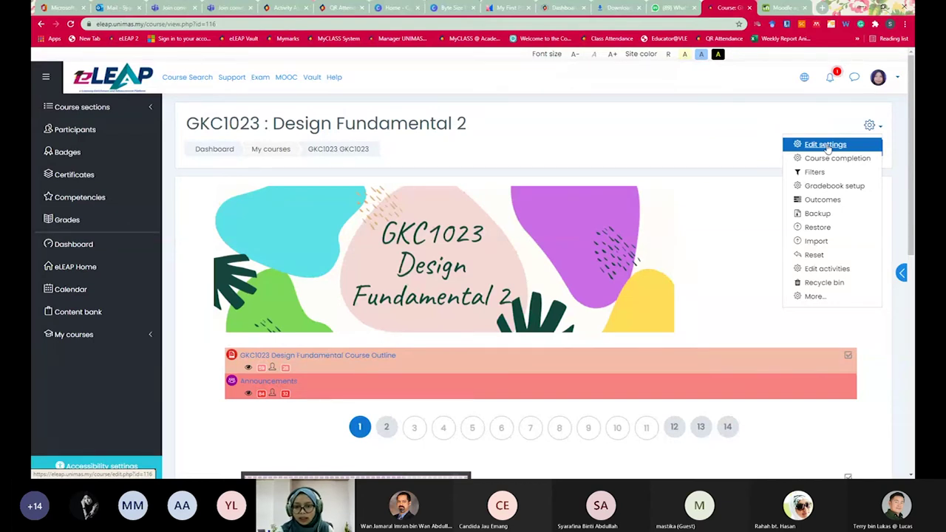
{"action": "left_click", "coordinate": [825, 145]}
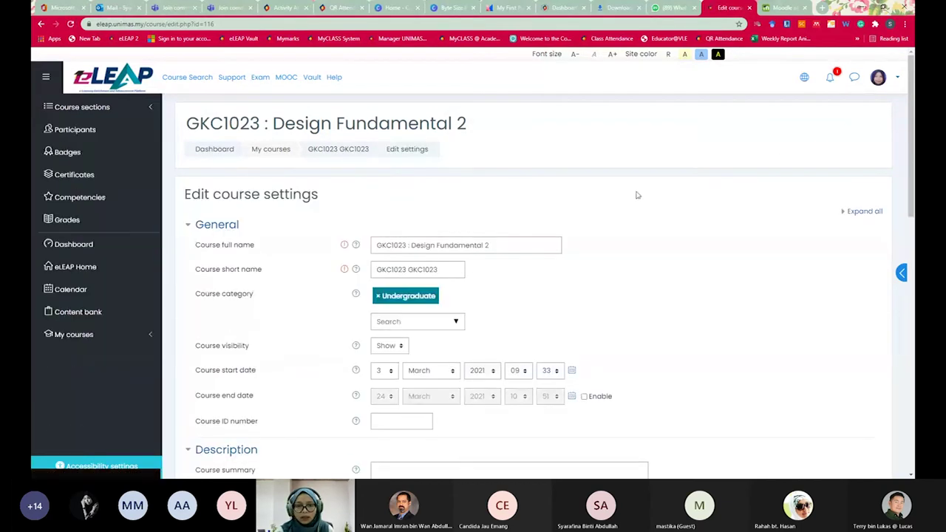
{"action": "scroll", "coordinate": [604, 231], "scroll_direction": "down", "scroll_amount": 8}
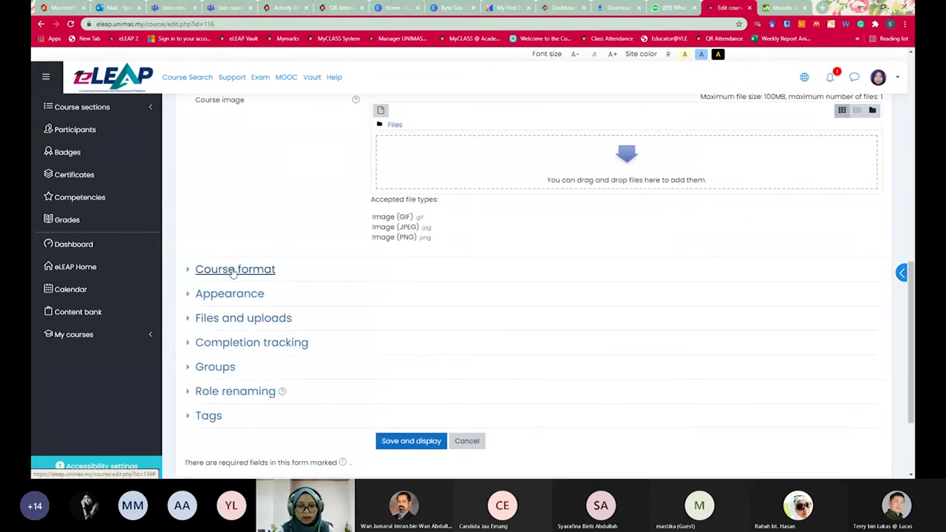
{"action": "left_click", "coordinate": [234, 270]}
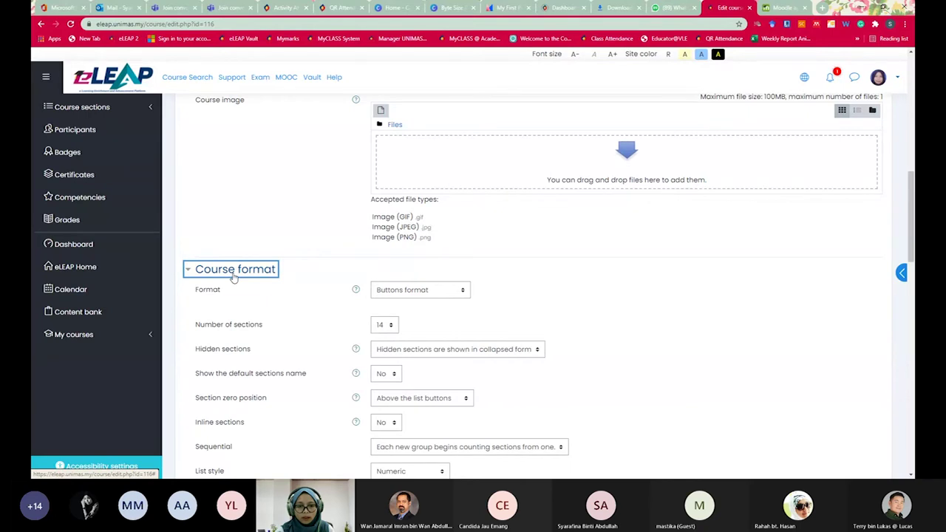
- Examine the available course formats and the Buttons format options, such as hidden sections, list style and button style
{"action": "left_click", "coordinate": [467, 293]}
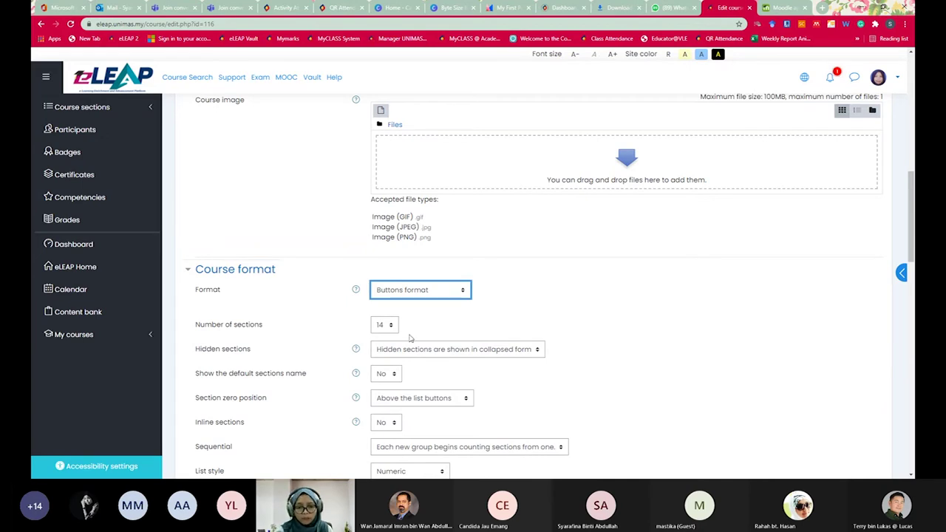
{"action": "left_click", "coordinate": [508, 304]}
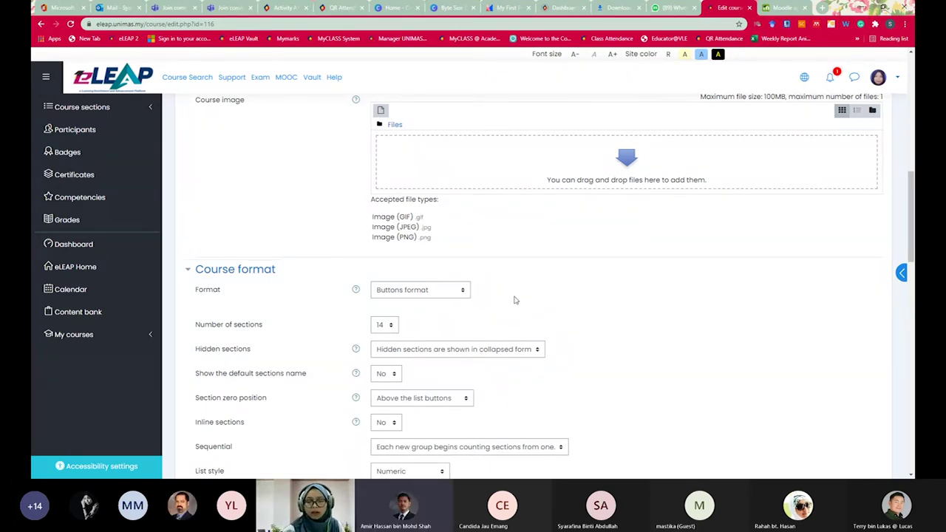
{"action": "scroll", "coordinate": [515, 301], "scroll_direction": "up", "scroll_amount": 3}
{"action": "scroll", "coordinate": [515, 303], "scroll_direction": "down", "scroll_amount": 3}
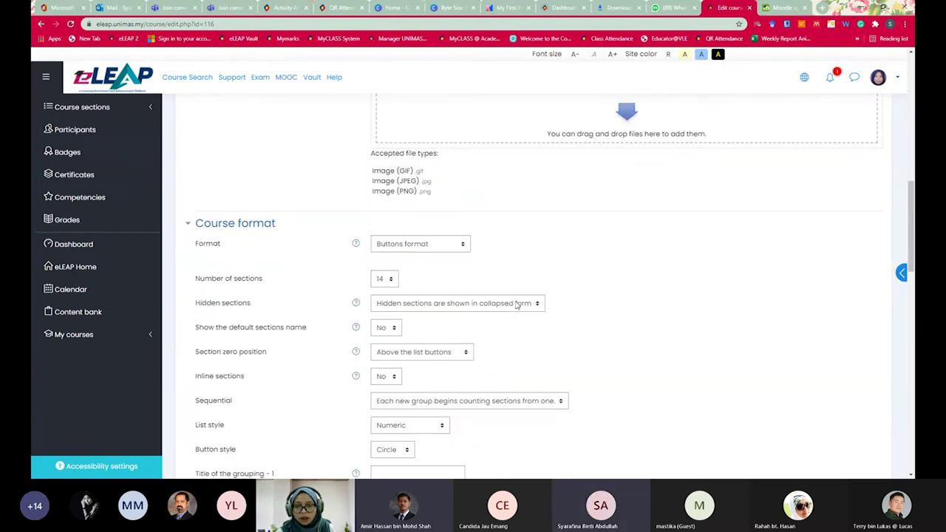
{"action": "scroll", "coordinate": [516, 306], "scroll_direction": "down", "scroll_amount": 1}
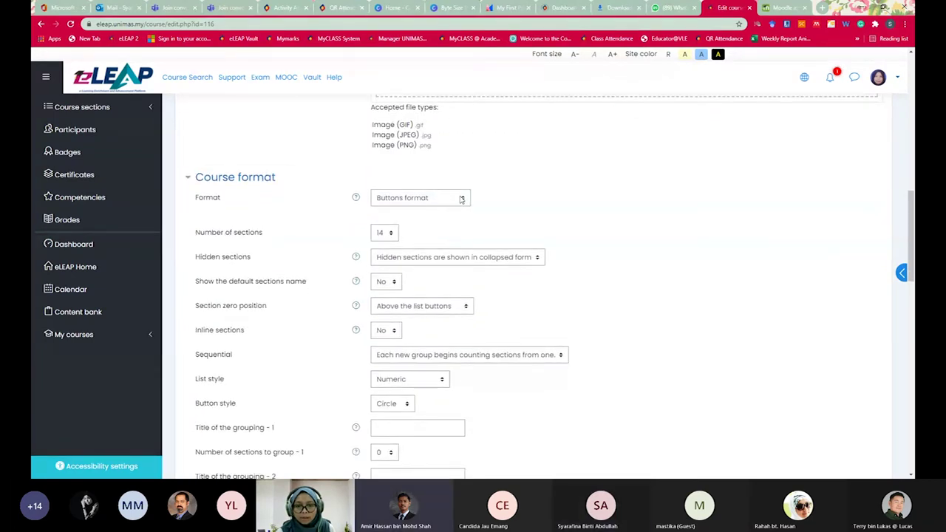
{"action": "left_click", "coordinate": [461, 198]}
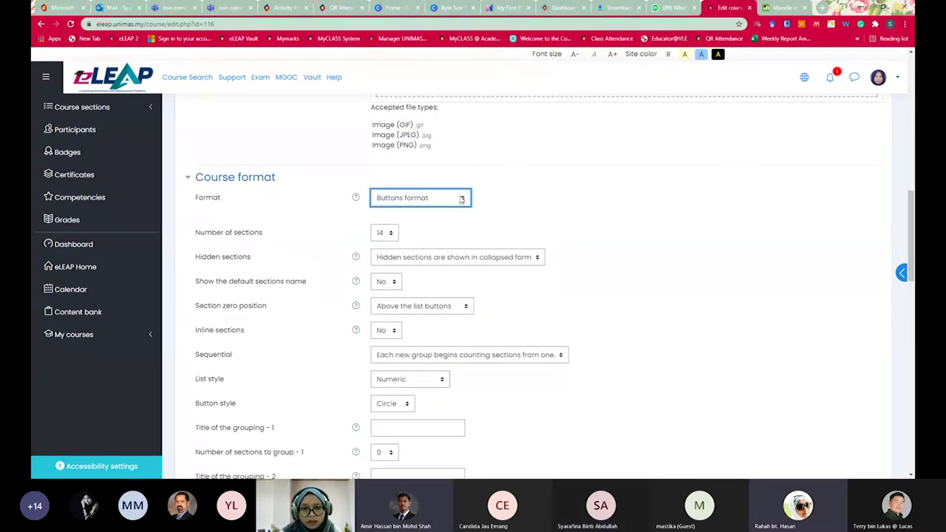
{"action": "left_click", "coordinate": [501, 218]}
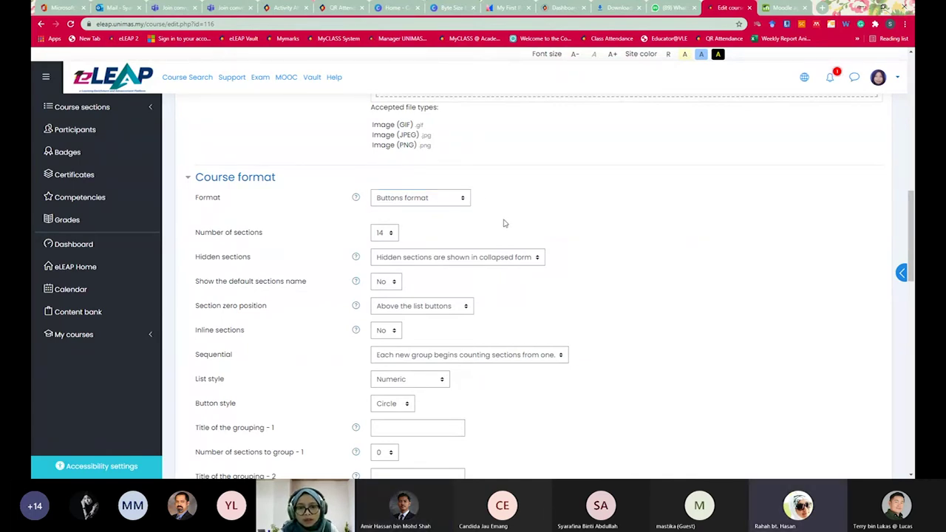
{"action": "scroll", "coordinate": [502, 222], "scroll_direction": "up", "scroll_amount": 2}
{"action": "scroll", "coordinate": [480, 221], "scroll_direction": "down", "scroll_amount": 2}
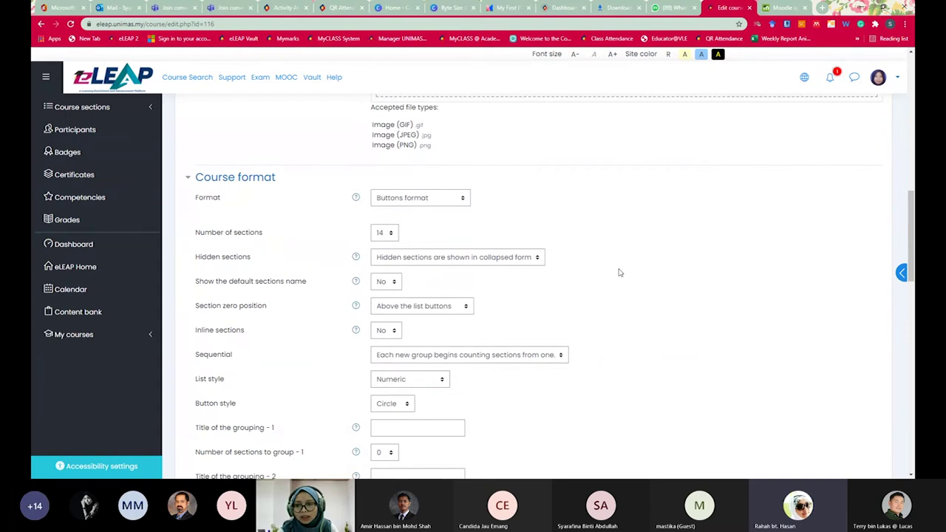
- Look over the General, Description and course image settings, and check the course format choices once more
{"action": "scroll", "coordinate": [633, 284], "scroll_direction": "up", "scroll_amount": 5}
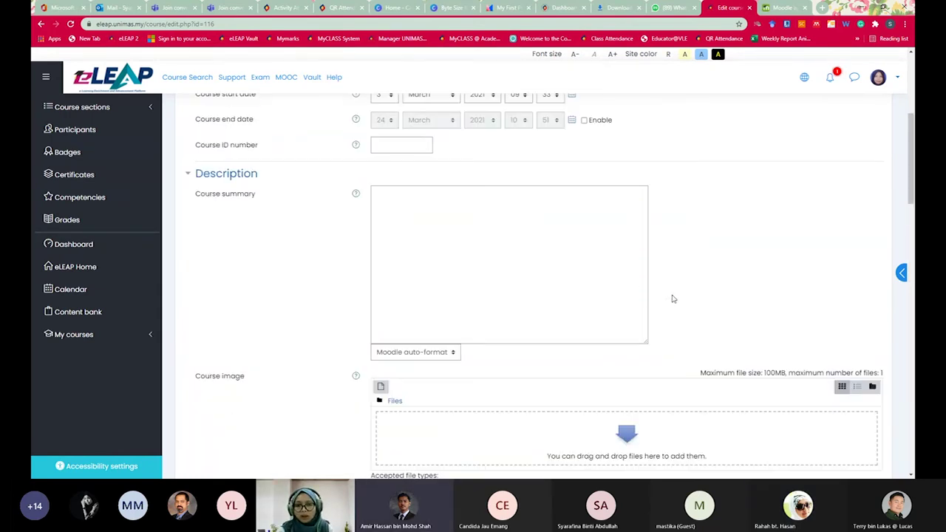
{"action": "scroll", "coordinate": [672, 298], "scroll_direction": "up", "scroll_amount": 3}
{"action": "scroll", "coordinate": [672, 299], "scroll_direction": "up", "scroll_amount": 1}
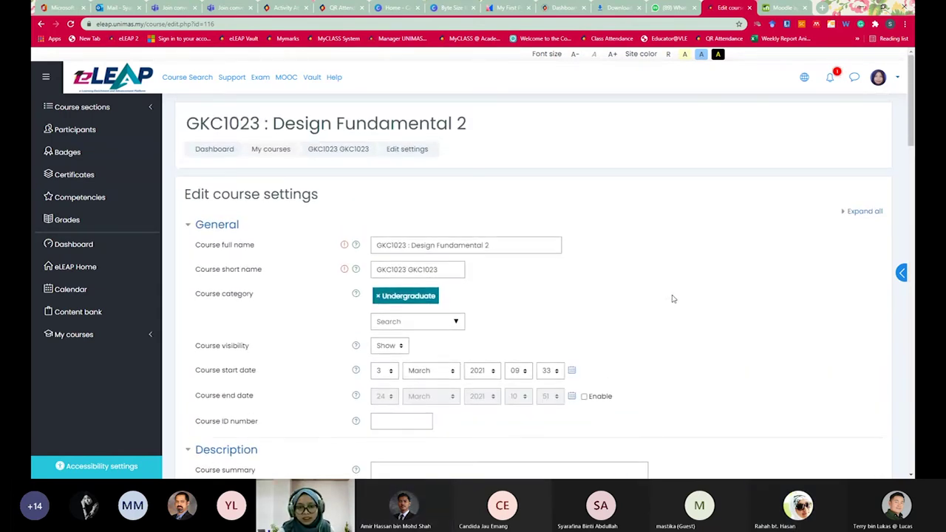
{"action": "scroll", "coordinate": [673, 299], "scroll_direction": "down", "scroll_amount": 4}
{"action": "scroll", "coordinate": [672, 298], "scroll_direction": "down", "scroll_amount": 3}
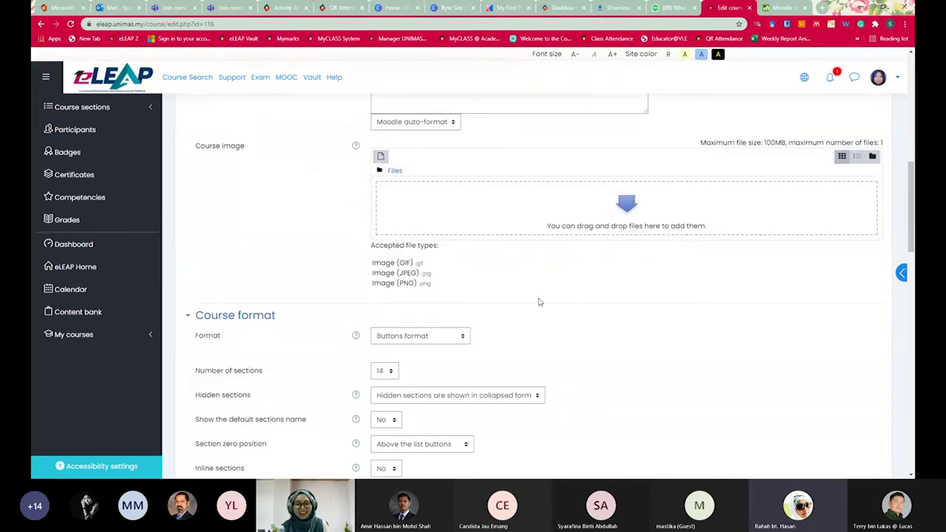
{"action": "left_click", "coordinate": [461, 338]}
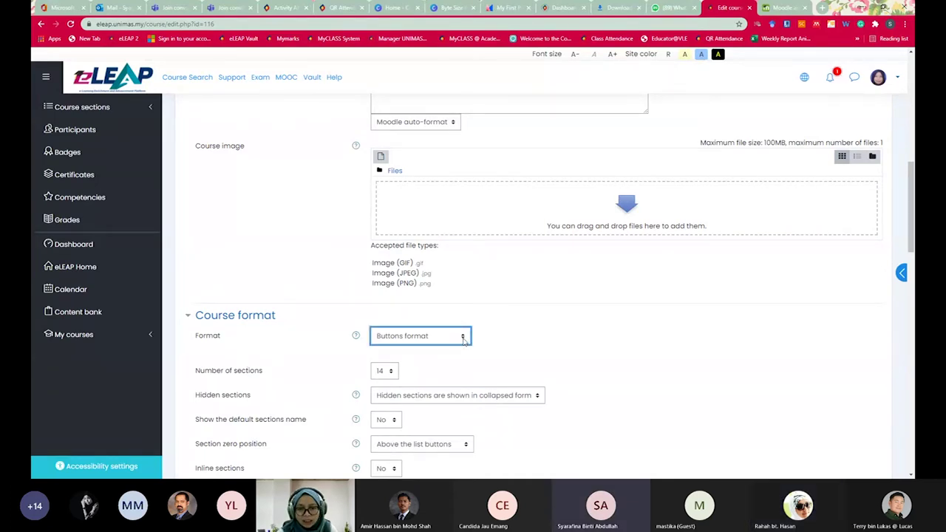
{"action": "scroll", "coordinate": [561, 381], "scroll_direction": "up", "scroll_amount": 6}
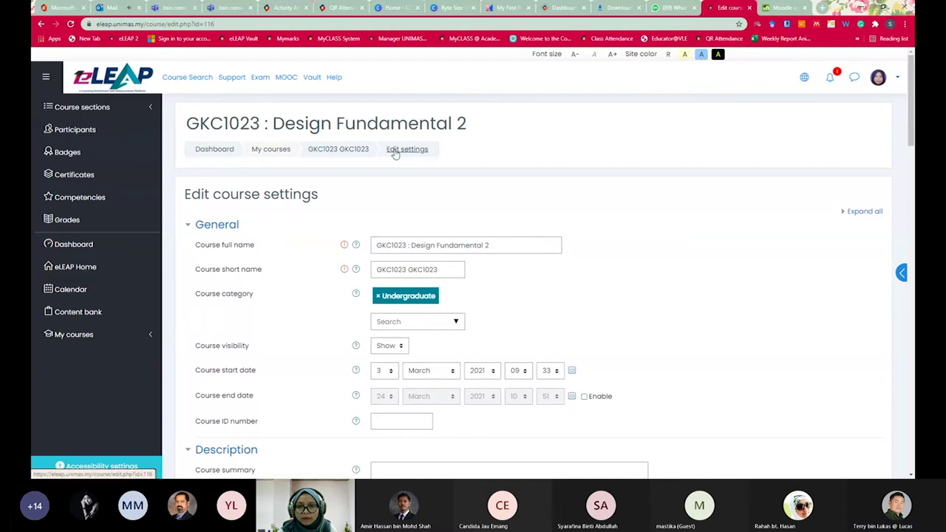
- Go back to the course page, reopen its edit settings and review the format choices in the Course format section
{"action": "left_click", "coordinate": [40, 25]}
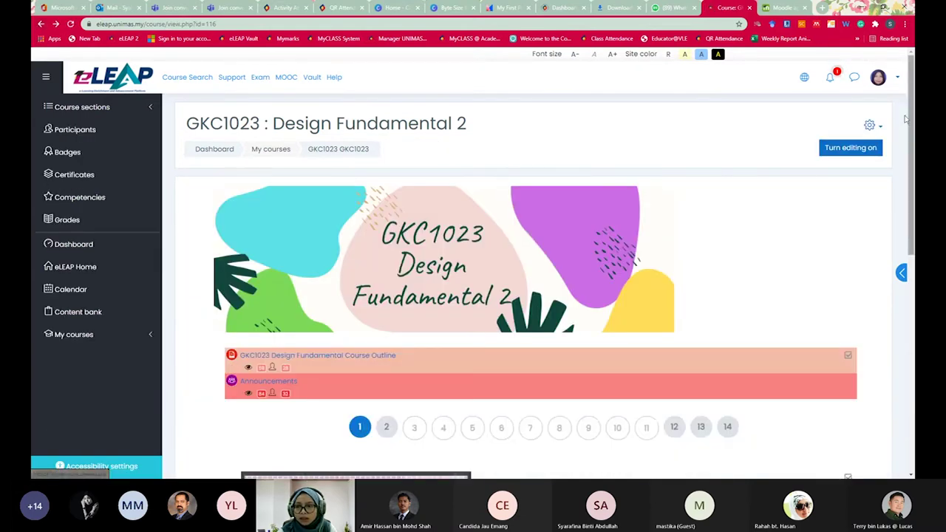
{"action": "left_click", "coordinate": [870, 128]}
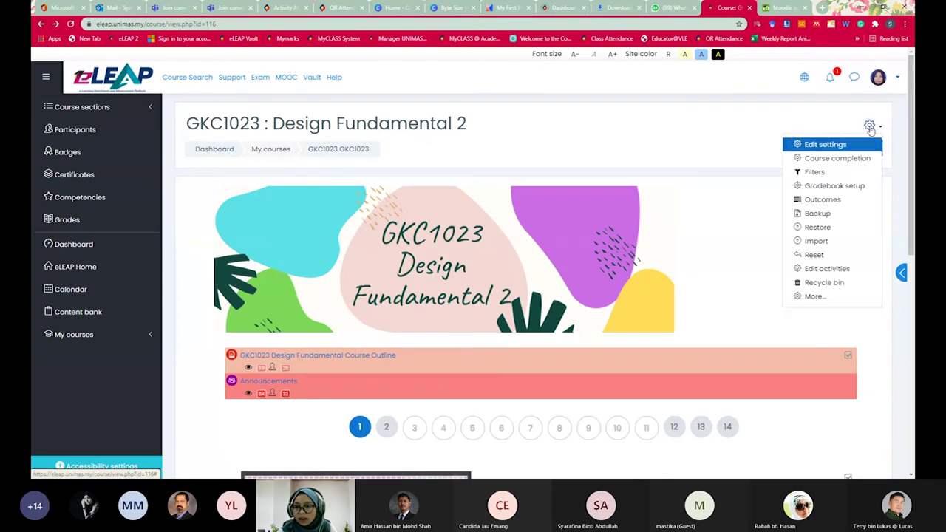
{"action": "left_click", "coordinate": [822, 145]}
{"action": "scroll", "coordinate": [665, 336], "scroll_direction": "down", "scroll_amount": 6}
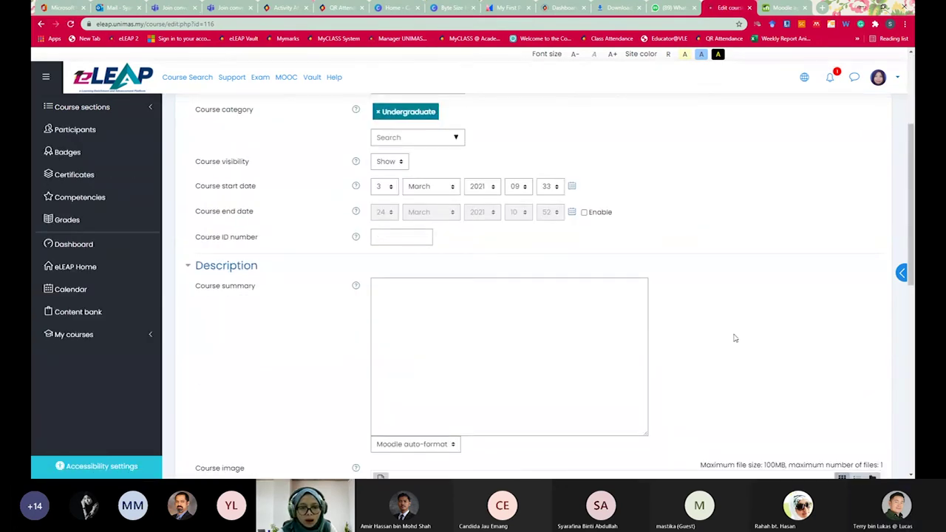
{"action": "scroll", "coordinate": [728, 338], "scroll_direction": "down", "scroll_amount": 1}
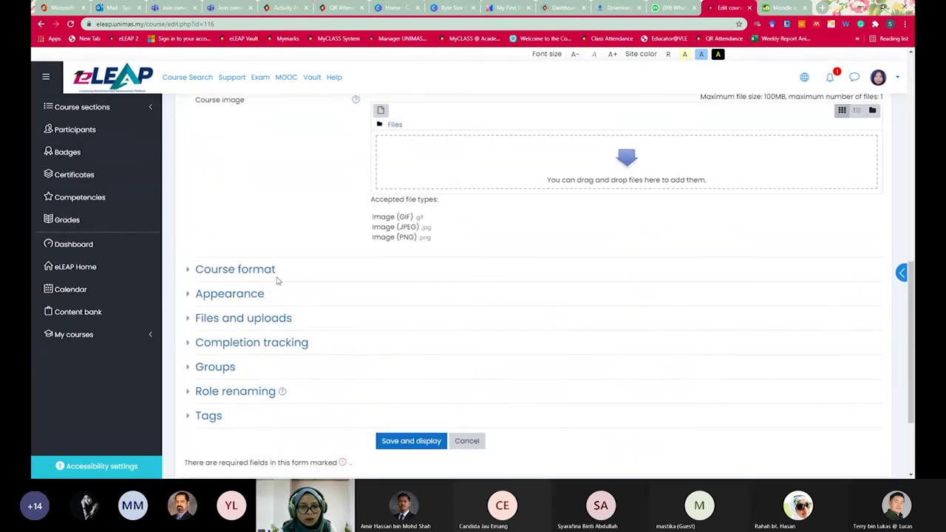
{"action": "left_click", "coordinate": [215, 272]}
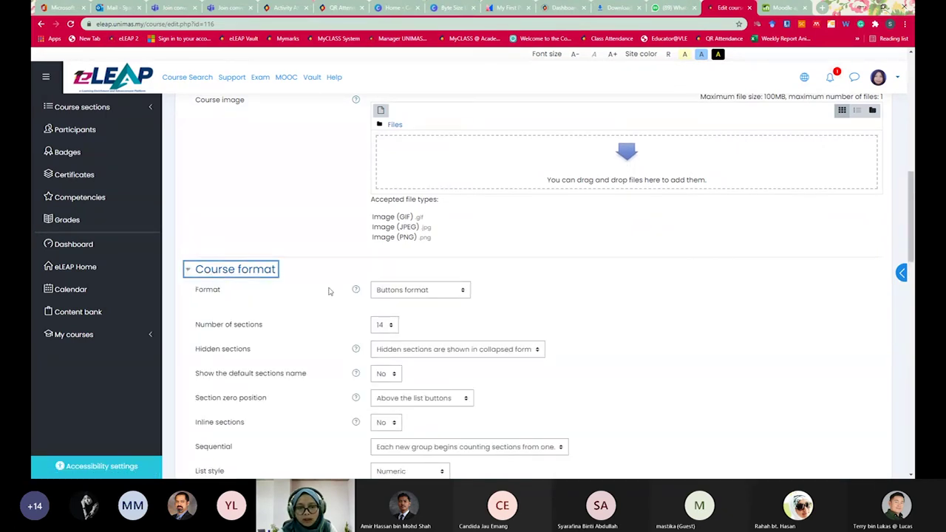
{"action": "left_click", "coordinate": [461, 291]}
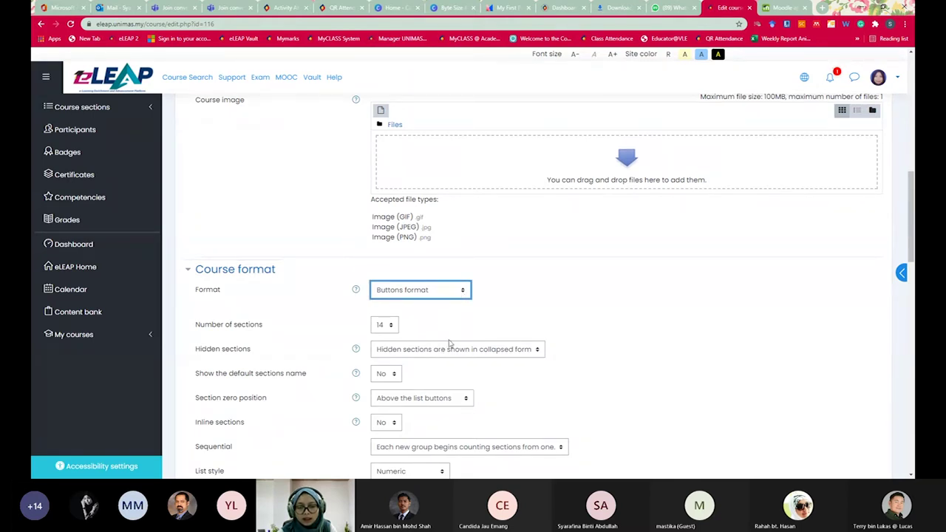
{"action": "left_click", "coordinate": [574, 315]}
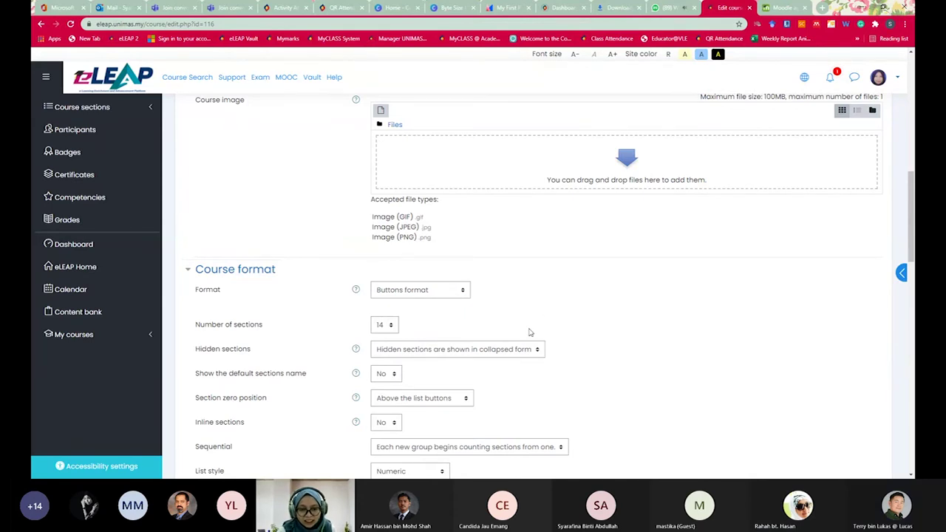
{"action": "left_click", "coordinate": [465, 296]}
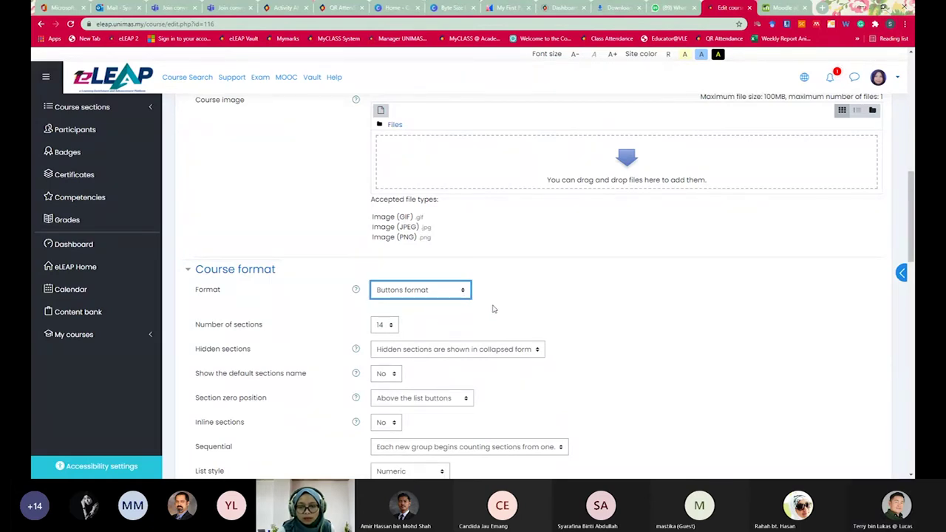
- Leave the edit settings without saving and return to the GKC1023 Design Fundamental 2 course page
{"action": "scroll", "coordinate": [521, 326], "scroll_direction": "up", "scroll_amount": 4}
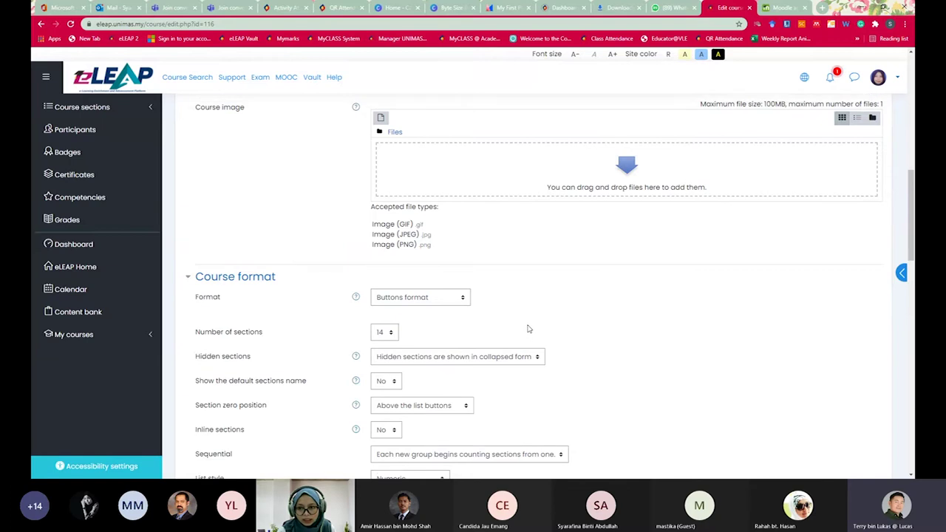
{"action": "left_click", "coordinate": [898, 80]}
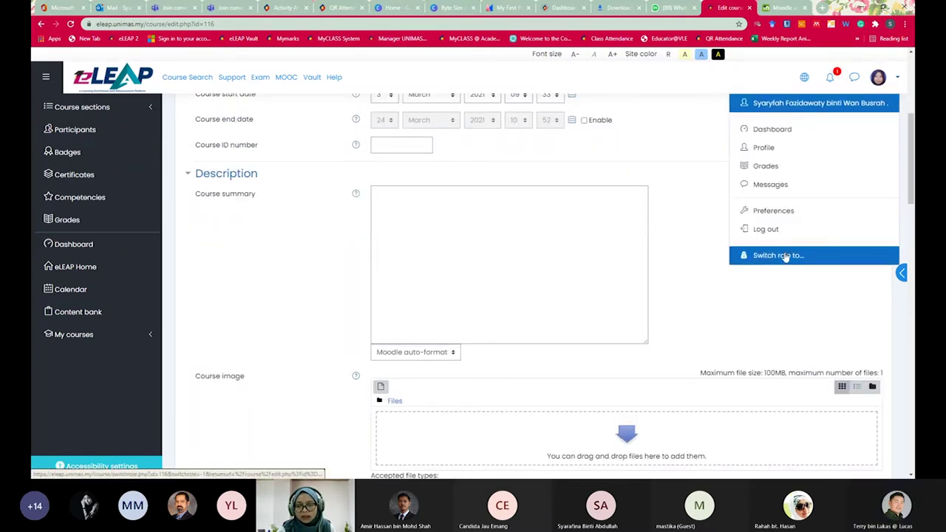
{"action": "key", "text": "Escape"}
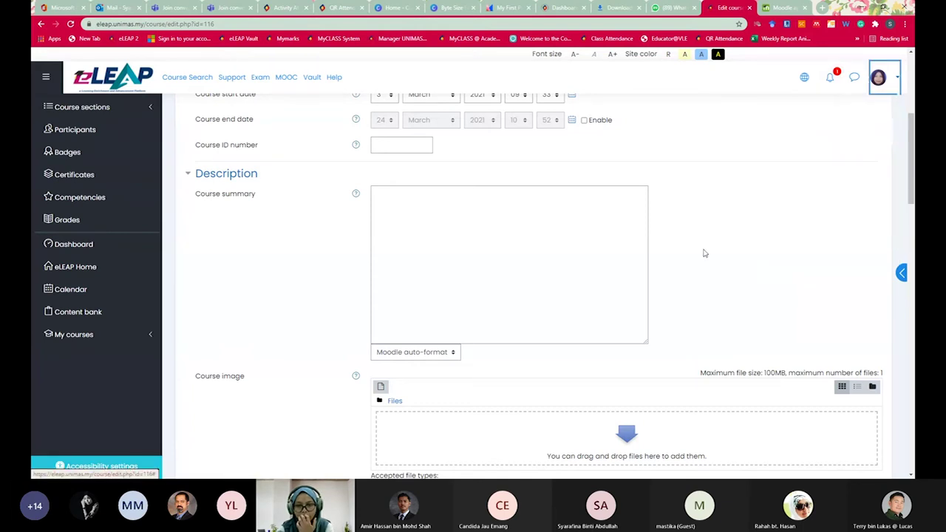
{"action": "scroll", "coordinate": [691, 316], "scroll_direction": "up", "scroll_amount": 5}
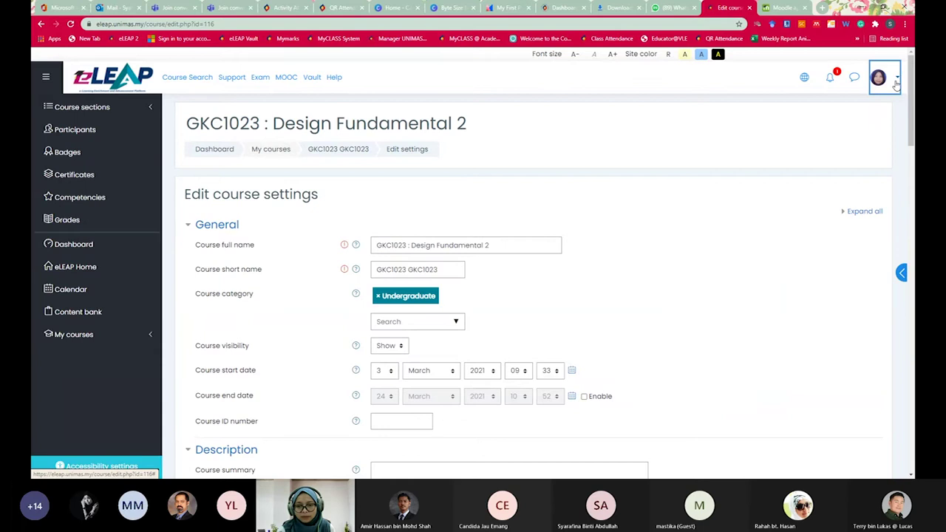
{"action": "left_click", "coordinate": [320, 153]}
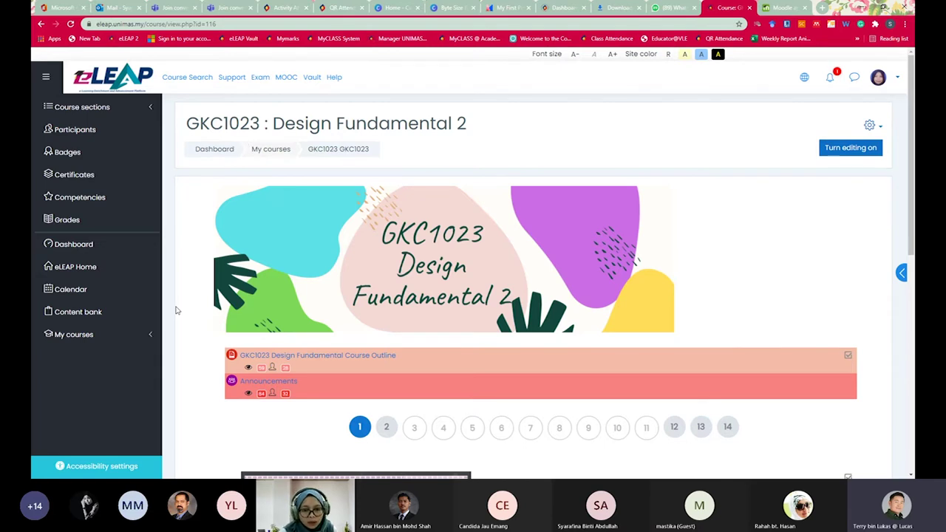
- Look over the Week 1 content on the course page and view Activity 1 in a separate browser tab
{"action": "scroll", "coordinate": [175, 317], "scroll_direction": "down", "scroll_amount": 1}
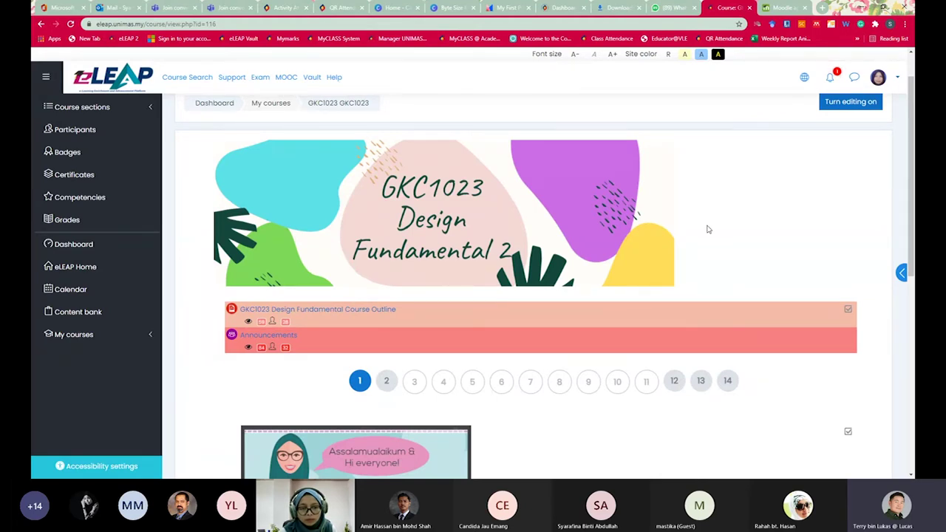
{"action": "scroll", "coordinate": [595, 334], "scroll_direction": "down", "scroll_amount": 5}
{"action": "scroll", "coordinate": [569, 355], "scroll_direction": "down", "scroll_amount": 5}
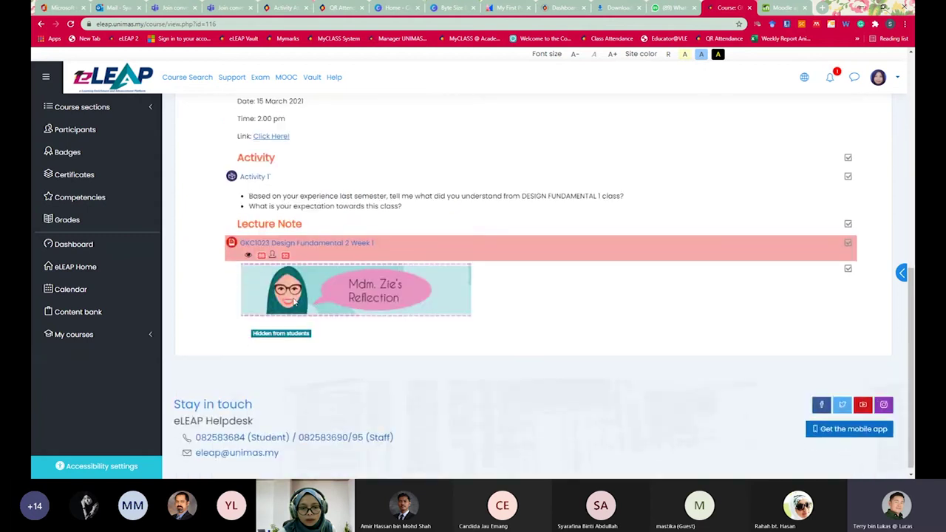
{"action": "scroll", "coordinate": [264, 274], "scroll_direction": "up", "scroll_amount": 2}
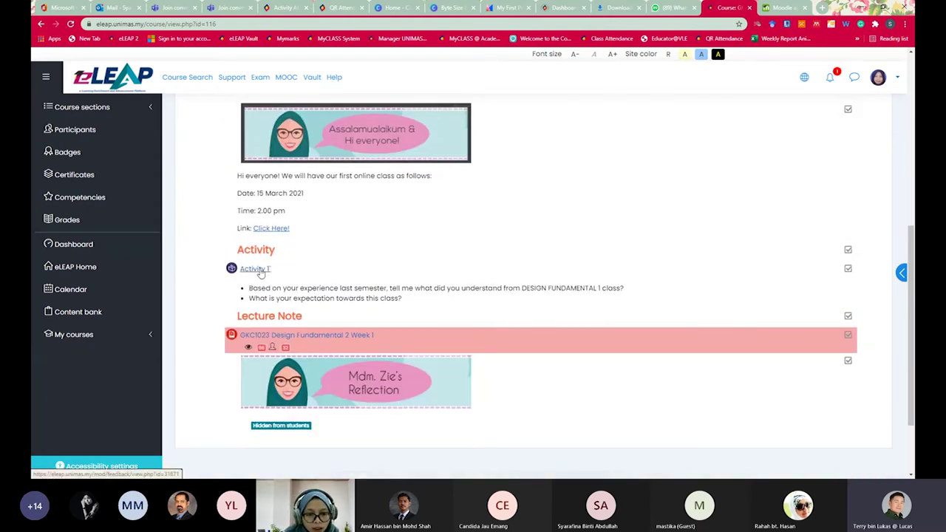
{"action": "right_click", "coordinate": [260, 272]}
{"action": "left_click", "coordinate": [288, 276]}
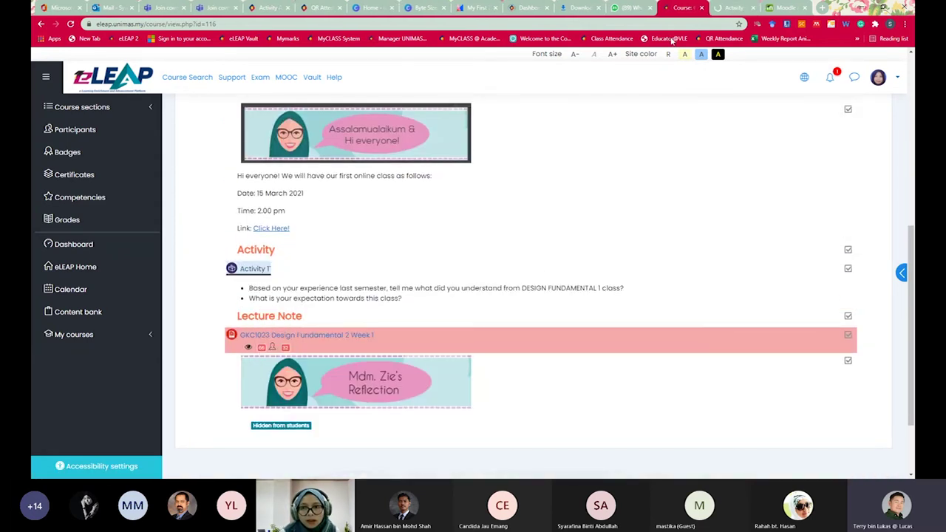
{"action": "left_click", "coordinate": [727, 7]}
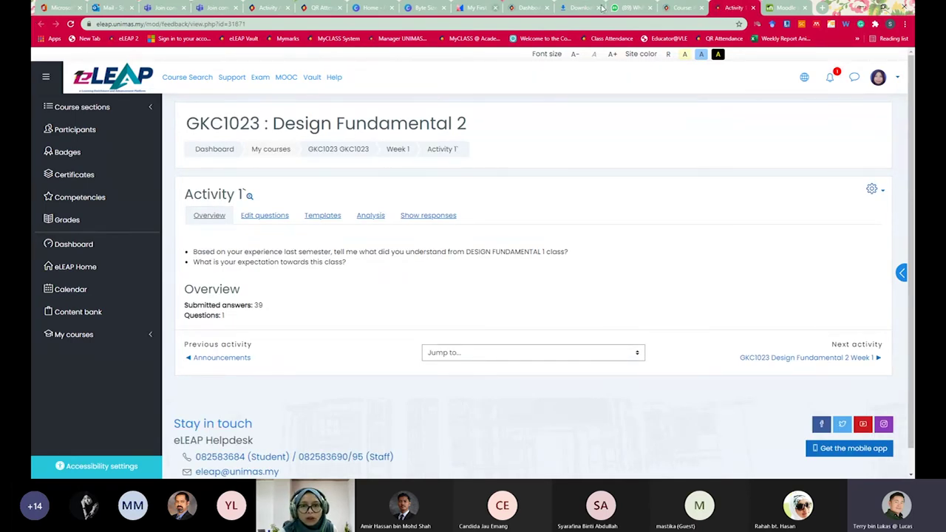
- Return to the GKC1023 course page, turn editing on and bring the Week 1 activities into view
{"action": "left_click", "coordinate": [674, 7]}
{"action": "scroll", "coordinate": [668, 265], "scroll_direction": "up", "scroll_amount": 10}
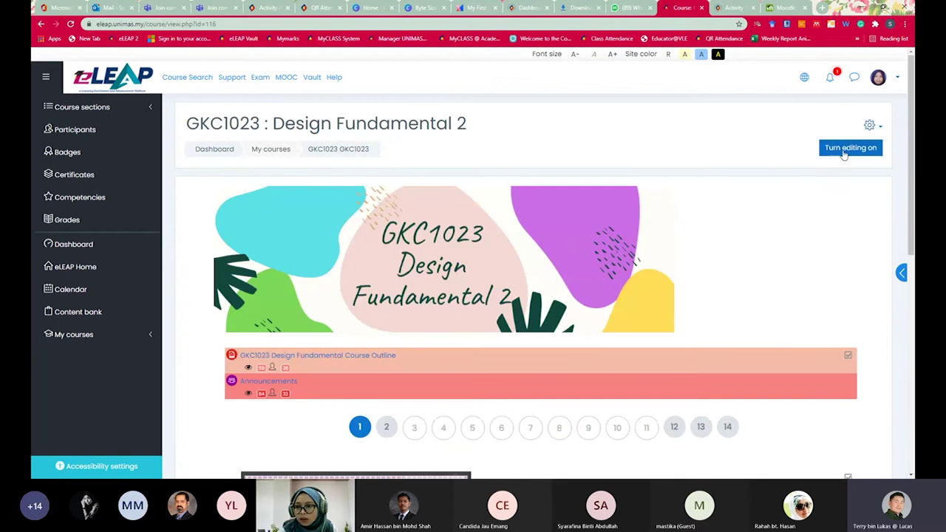
{"action": "left_click", "coordinate": [846, 151]}
{"action": "scroll", "coordinate": [773, 216], "scroll_direction": "down", "scroll_amount": 10}
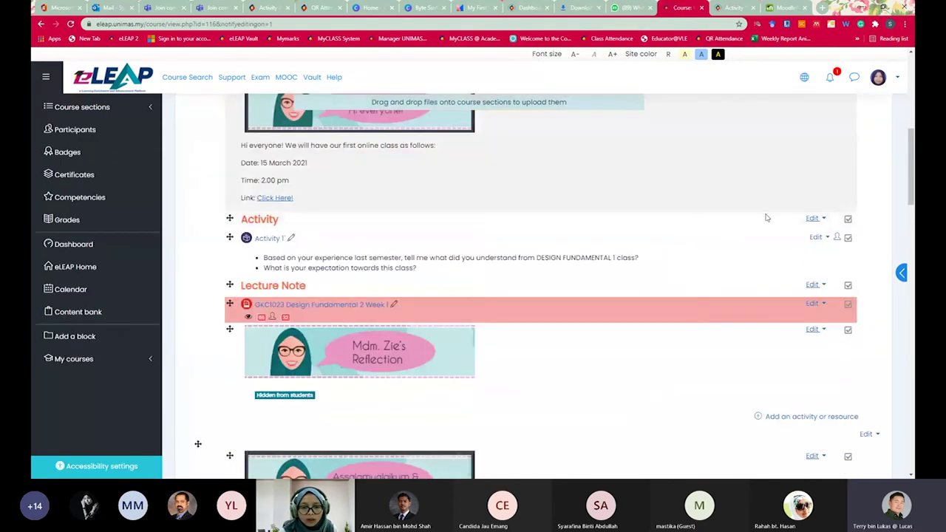
{"action": "scroll", "coordinate": [323, 238], "scroll_direction": "up", "scroll_amount": 5}
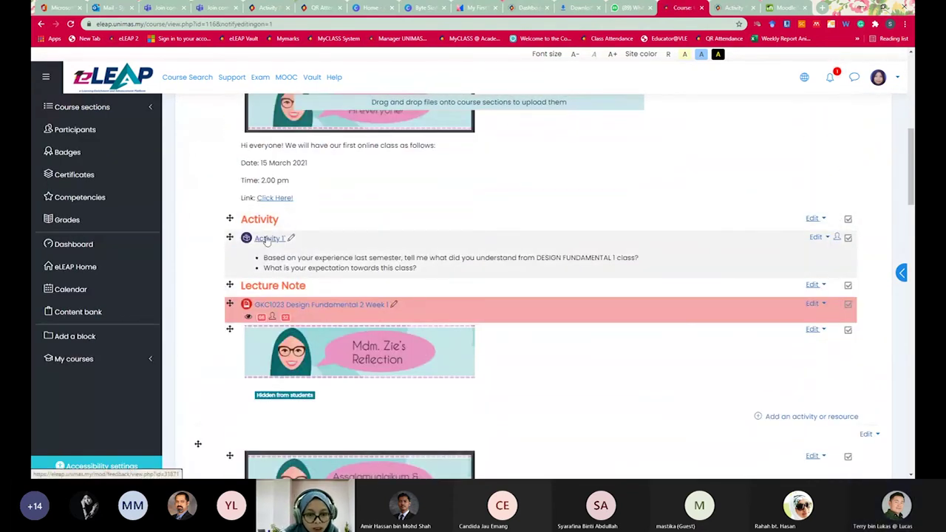
- Open Activity 1 from Week 1 in a new browser tab and open its edit settings
{"action": "right_click", "coordinate": [269, 242]}
{"action": "left_click", "coordinate": [271, 244]}
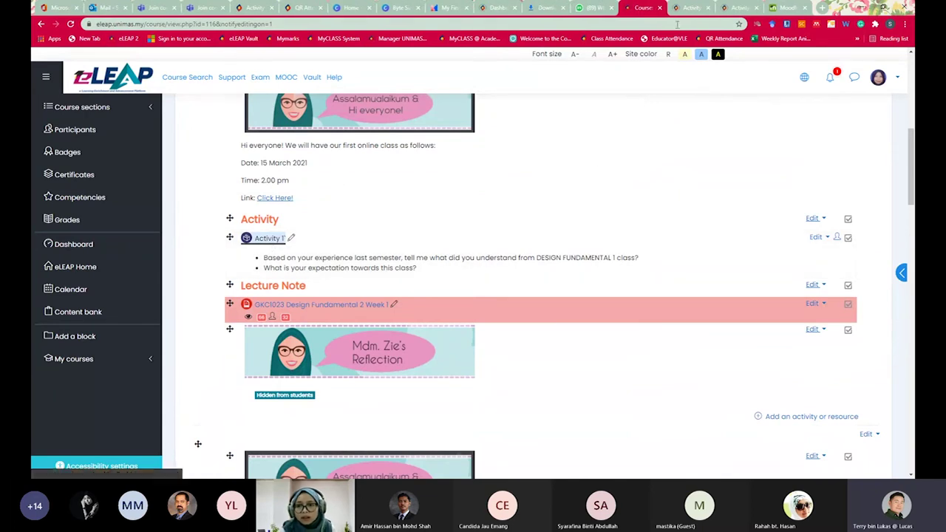
{"action": "left_click", "coordinate": [737, 9]}
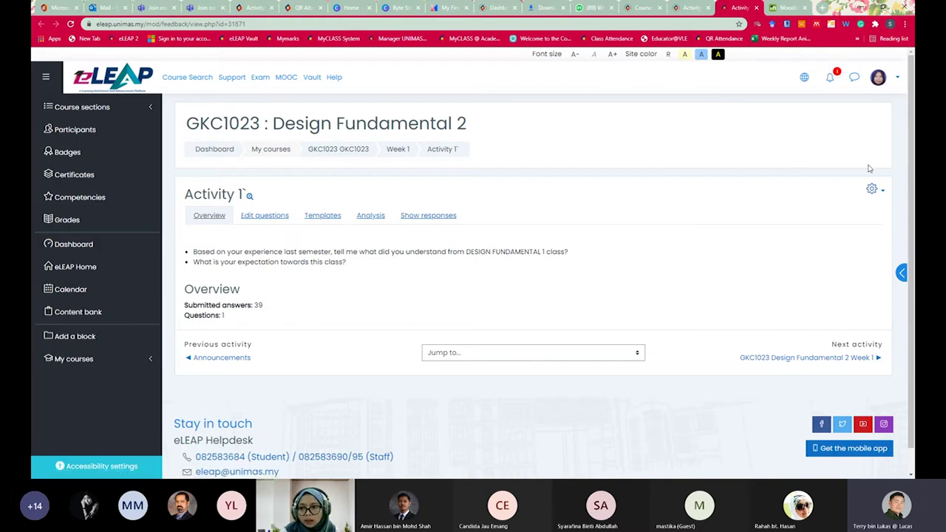
{"action": "left_click", "coordinate": [872, 189]}
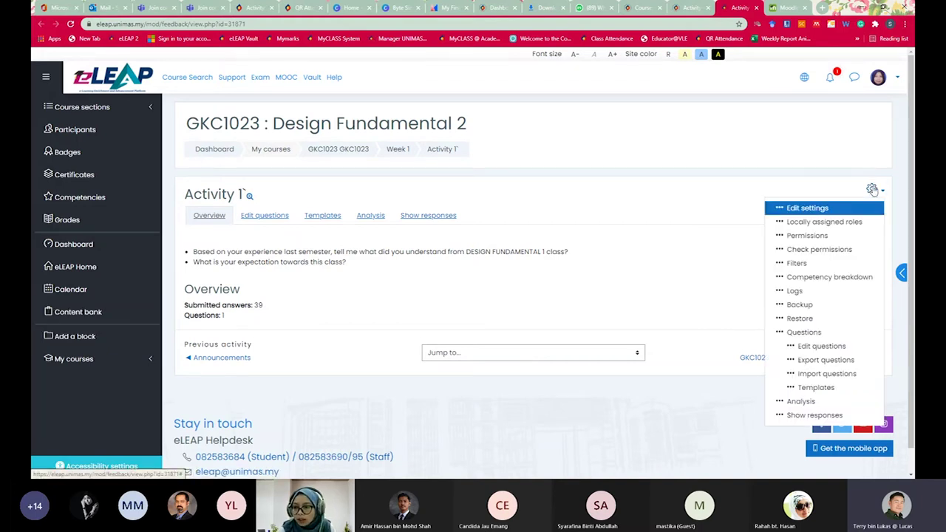
{"action": "left_click", "coordinate": [825, 208]}
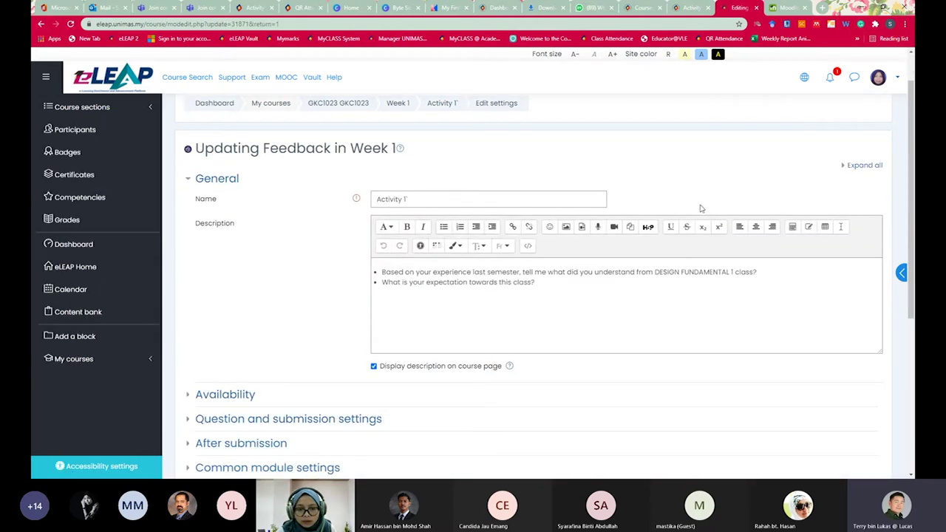
- Expand the Activity completion section of Activity 1 and enable the expected completion date of 24 March 2021, 10:54
{"action": "scroll", "coordinate": [702, 208], "scroll_direction": "down", "scroll_amount": 3}
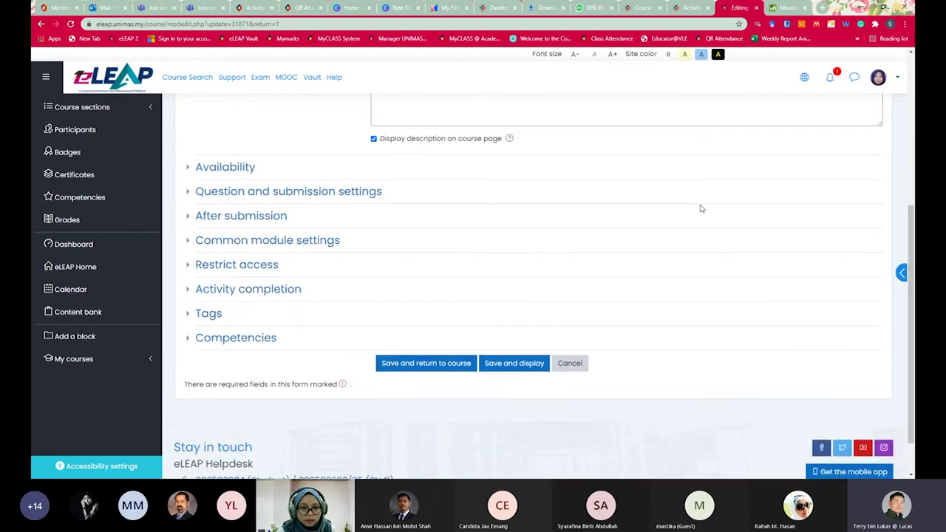
{"action": "scroll", "coordinate": [699, 207], "scroll_direction": "up", "scroll_amount": 1}
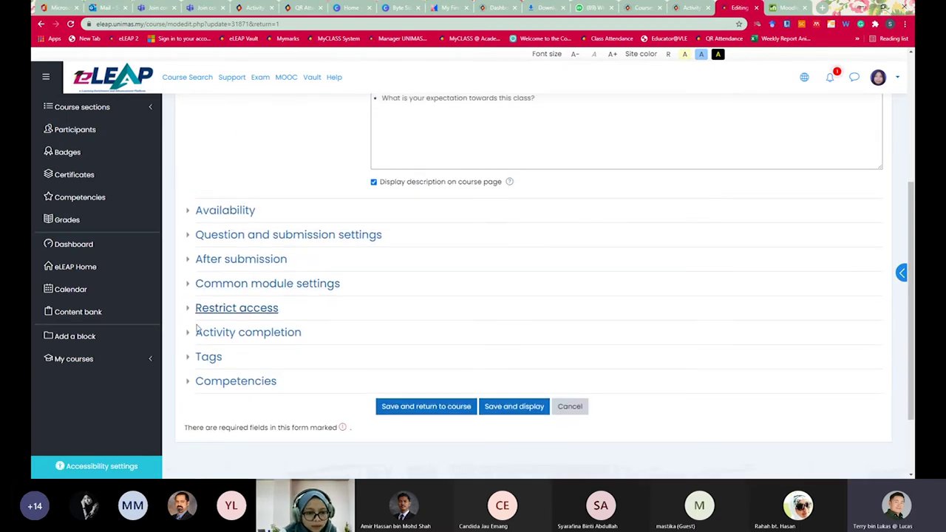
{"action": "left_click", "coordinate": [249, 332]}
{"action": "scroll", "coordinate": [364, 317], "scroll_direction": "down", "scroll_amount": 1}
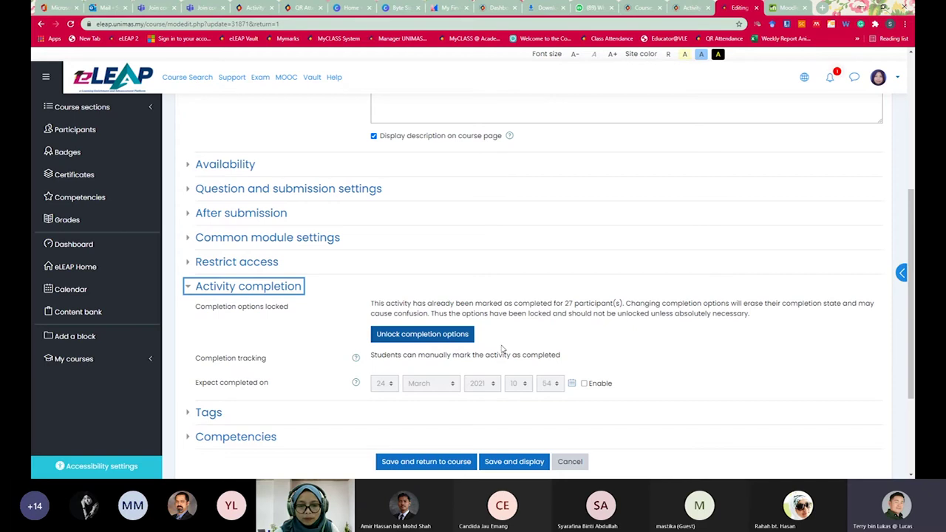
{"action": "left_click", "coordinate": [585, 384]}
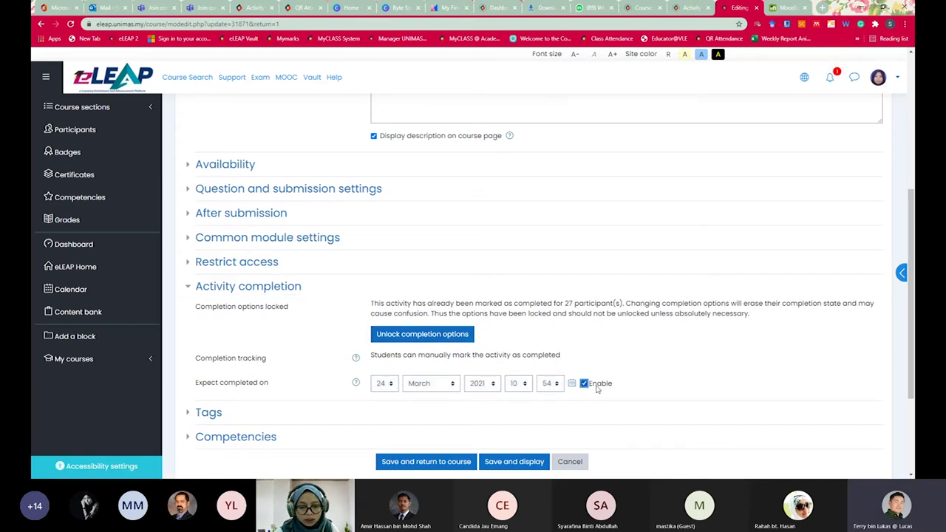
- Unlock the completion options, keep completion tracking on manual marking by students, then save and display Activity 1
{"action": "left_click", "coordinate": [430, 337]}
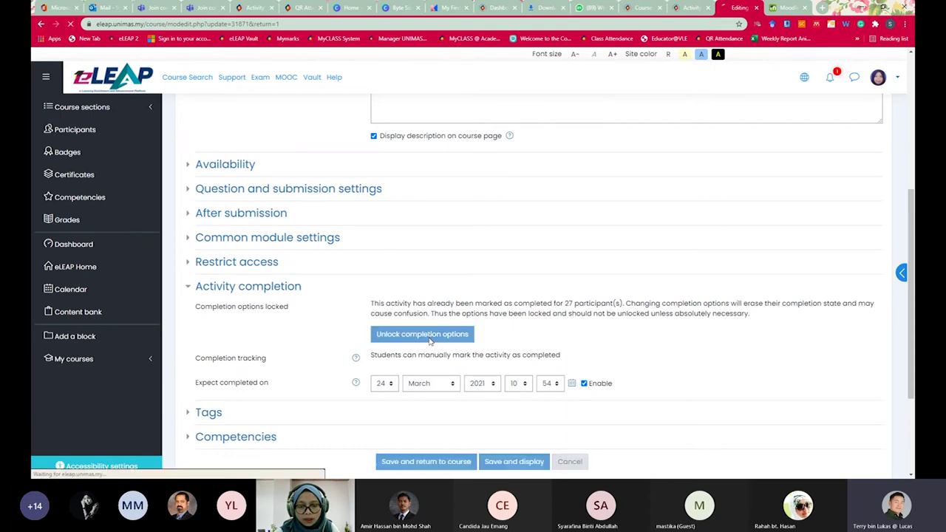
{"action": "scroll", "coordinate": [398, 373], "scroll_direction": "down", "scroll_amount": 4}
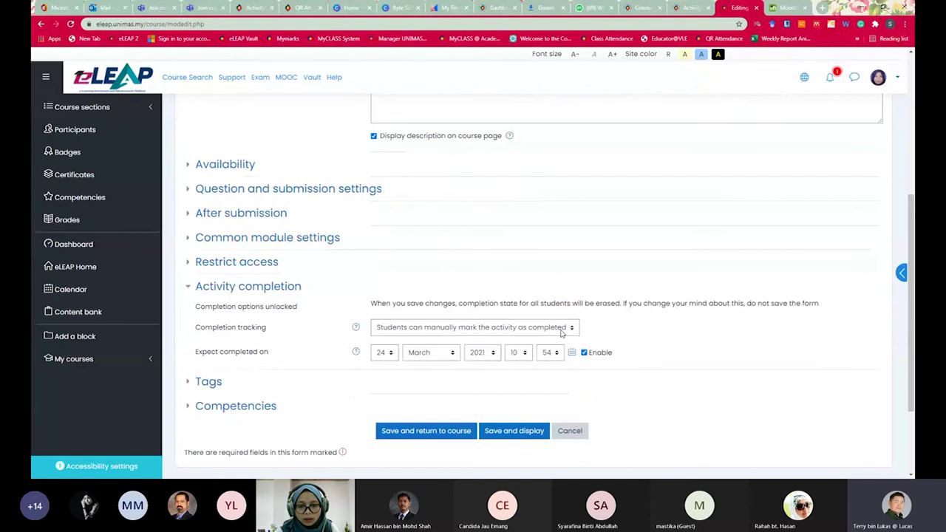
{"action": "left_click", "coordinate": [511, 331]}
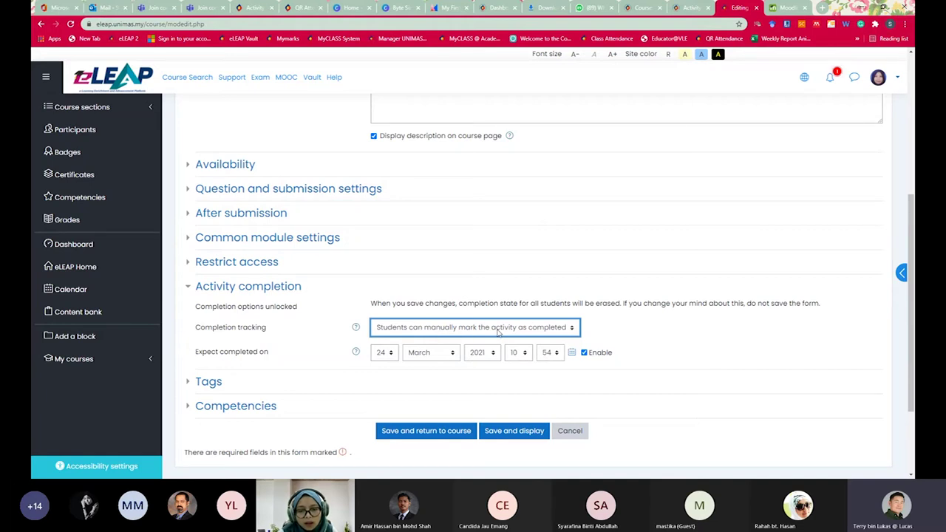
{"action": "scroll", "coordinate": [449, 395], "scroll_direction": "down", "scroll_amount": 1}
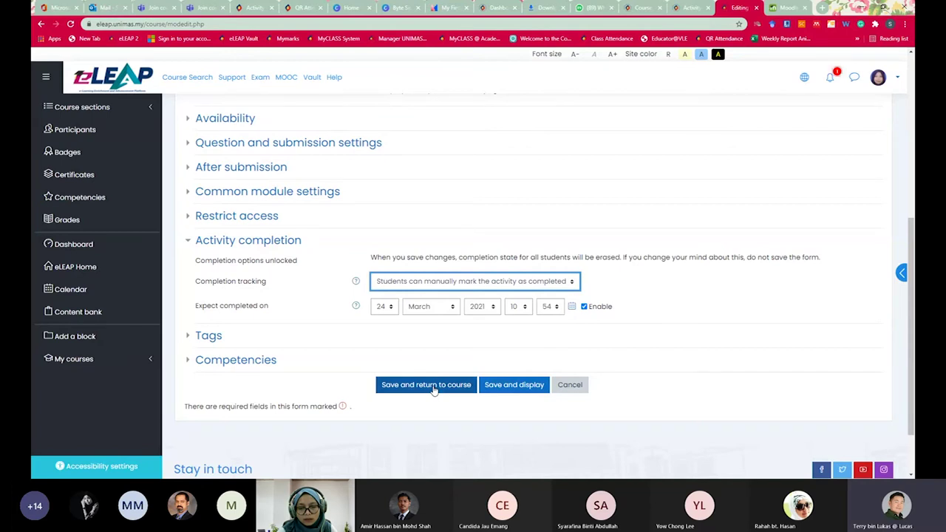
{"action": "left_click", "coordinate": [510, 385]}
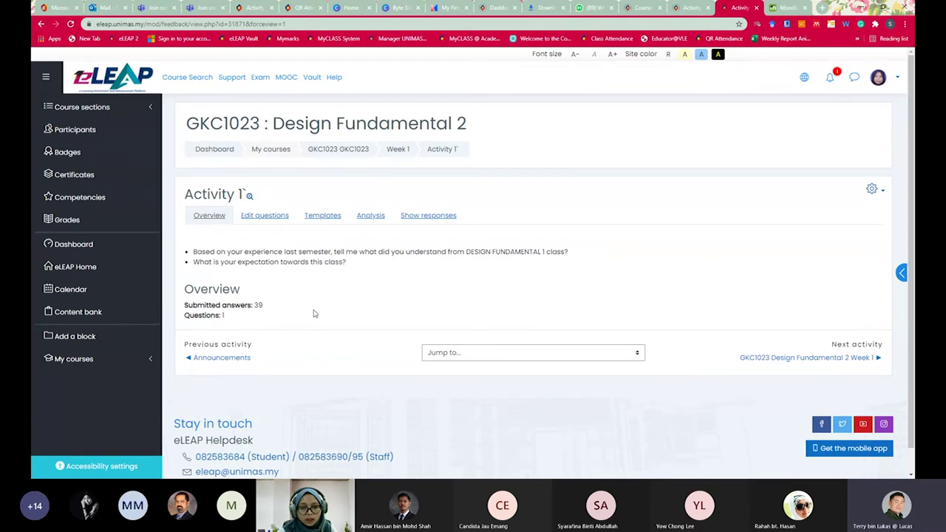
{"action": "scroll", "coordinate": [313, 314], "scroll_direction": "down", "scroll_amount": 1}
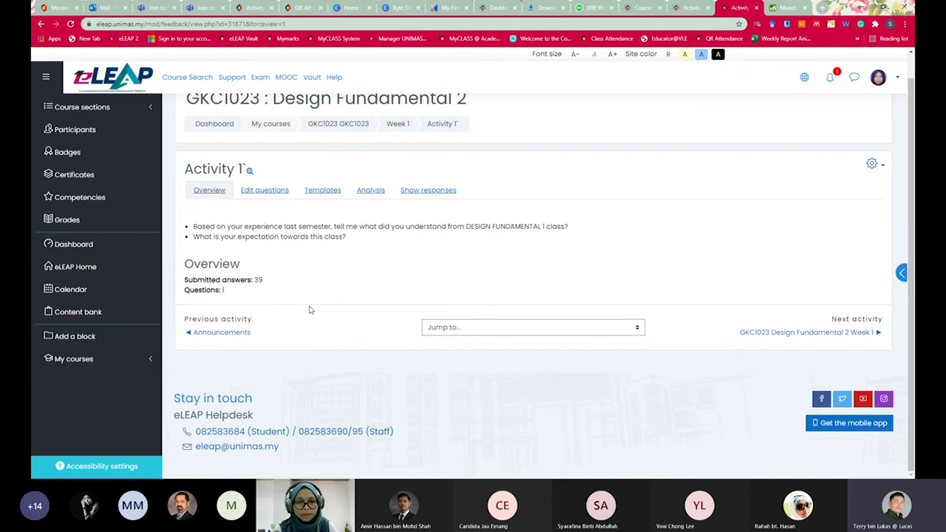
{"action": "scroll", "coordinate": [311, 310], "scroll_direction": "up", "scroll_amount": 1}
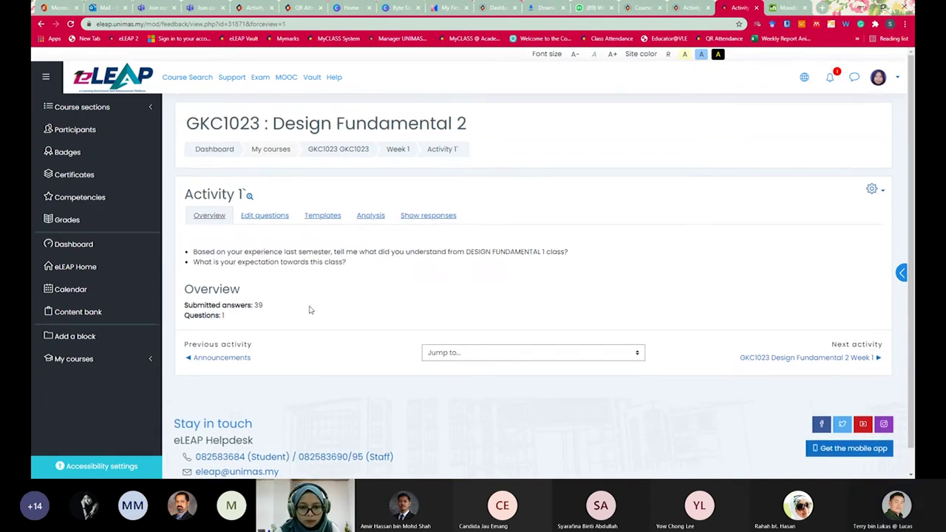
{"action": "scroll", "coordinate": [310, 310], "scroll_direction": "down", "scroll_amount": 1}
{"action": "scroll", "coordinate": [310, 310], "scroll_direction": "up", "scroll_amount": 1}
{"action": "scroll", "coordinate": [311, 310], "scroll_direction": "down", "scroll_amount": 1}
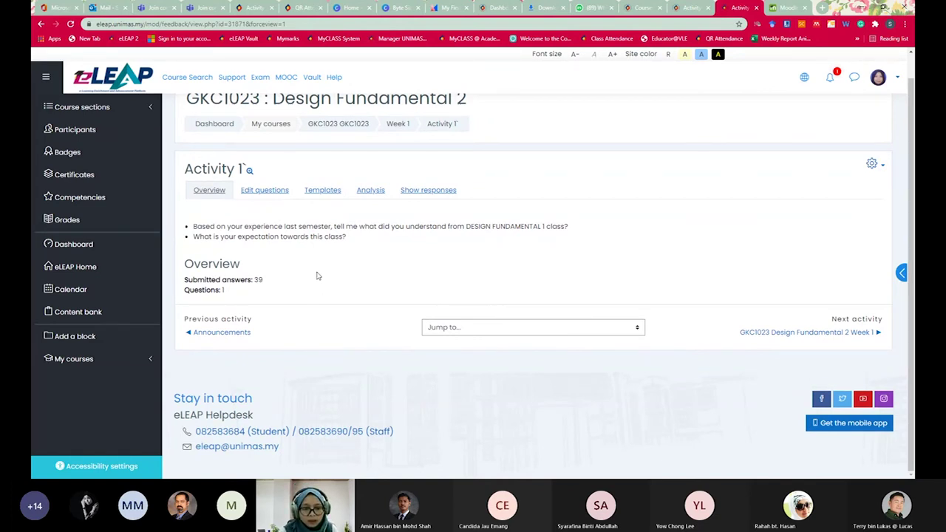
- Look over the list of blocks that can be added and the activity's Administration block, closing both
{"action": "left_click", "coordinate": [86, 340]}
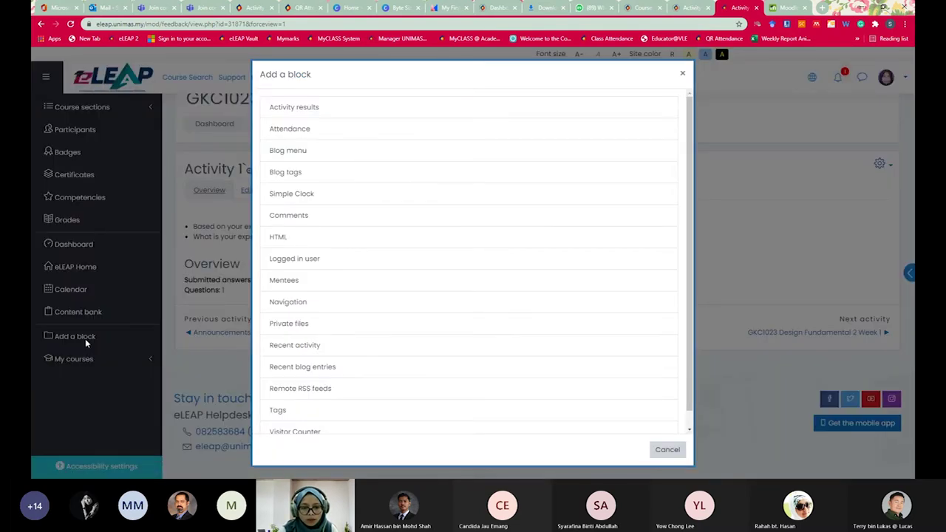
{"action": "left_click", "coordinate": [667, 450]}
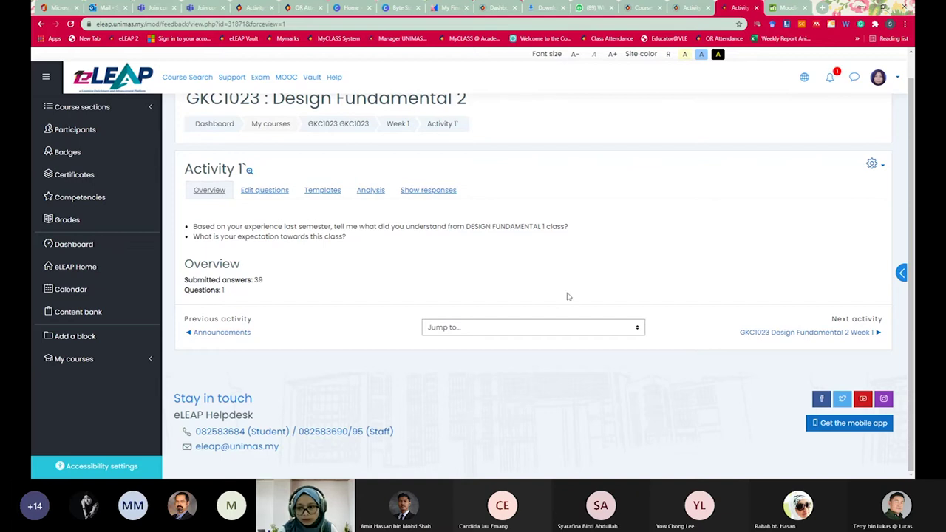
{"action": "left_click", "coordinate": [902, 274]}
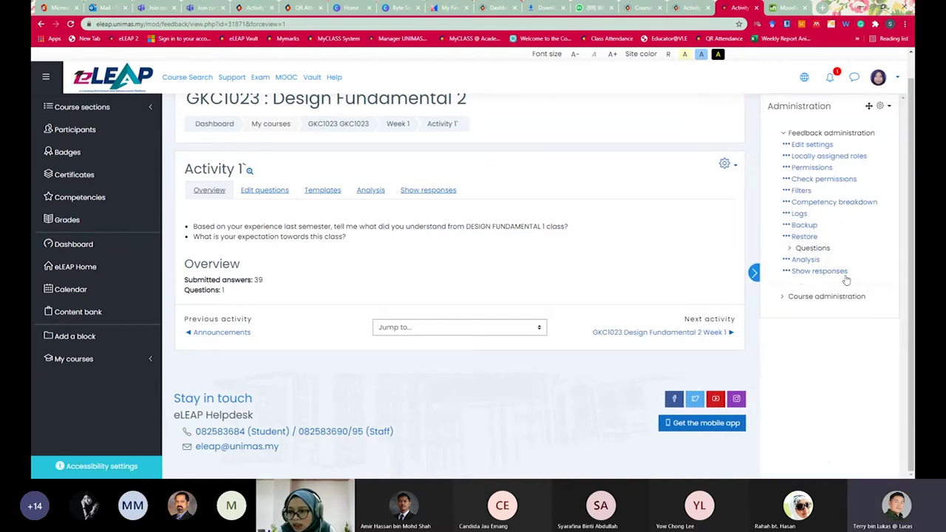
{"action": "left_click", "coordinate": [774, 273]}
- Switch to the GKC1103 Animation Studio 2 course and show its side blocks
{"action": "left_click", "coordinate": [90, 358]}
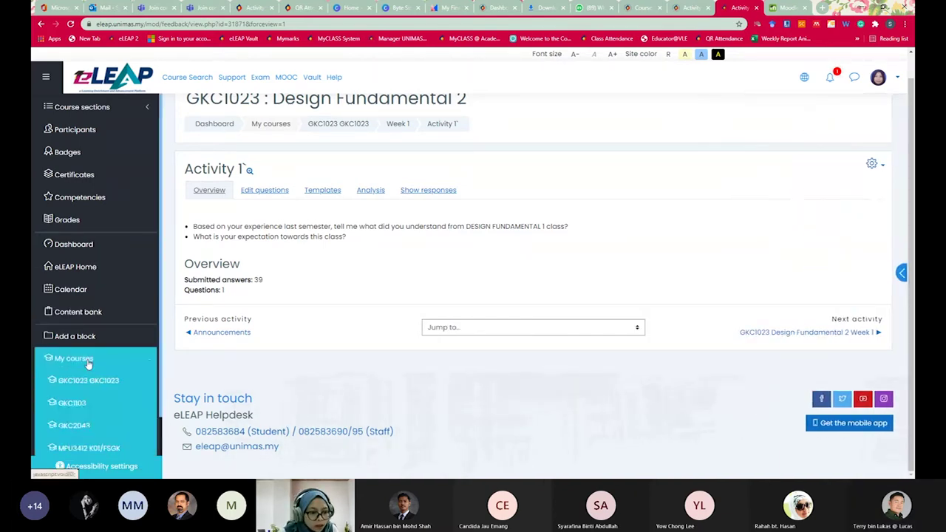
{"action": "left_click", "coordinate": [85, 401]}
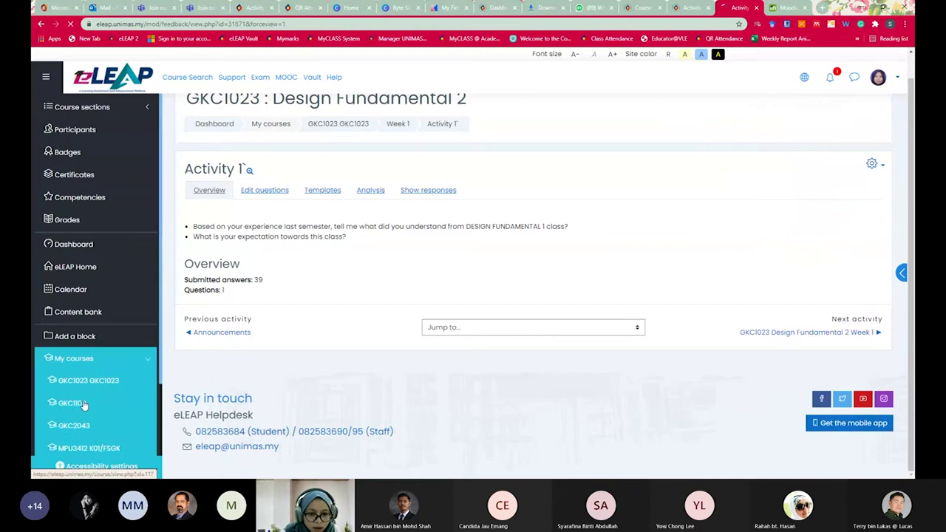
{"action": "left_click", "coordinate": [902, 273]}
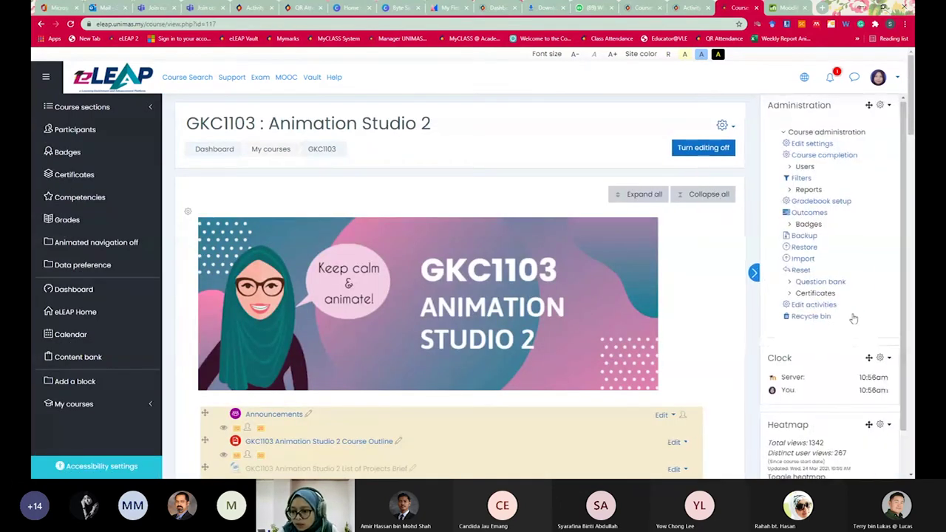
- Add a Course completion status block to the GKC1103 Animation Studio 2 course and bring it into view
{"action": "scroll", "coordinate": [833, 346], "scroll_direction": "down", "scroll_amount": 5}
{"action": "scroll", "coordinate": [834, 346], "scroll_direction": "up", "scroll_amount": 2}
{"action": "scroll", "coordinate": [834, 348], "scroll_direction": "down", "scroll_amount": 2}
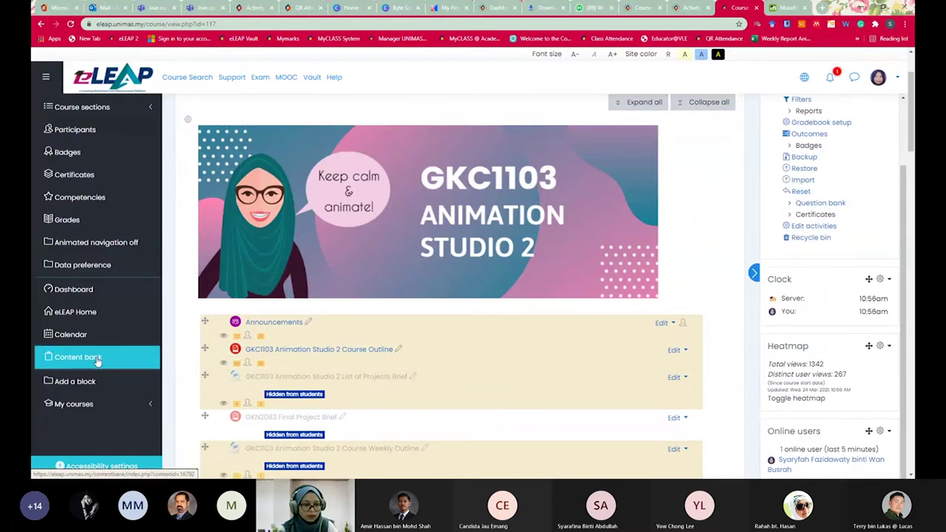
{"action": "left_click", "coordinate": [94, 384]}
{"action": "scroll", "coordinate": [385, 314], "scroll_direction": "down", "scroll_amount": 1}
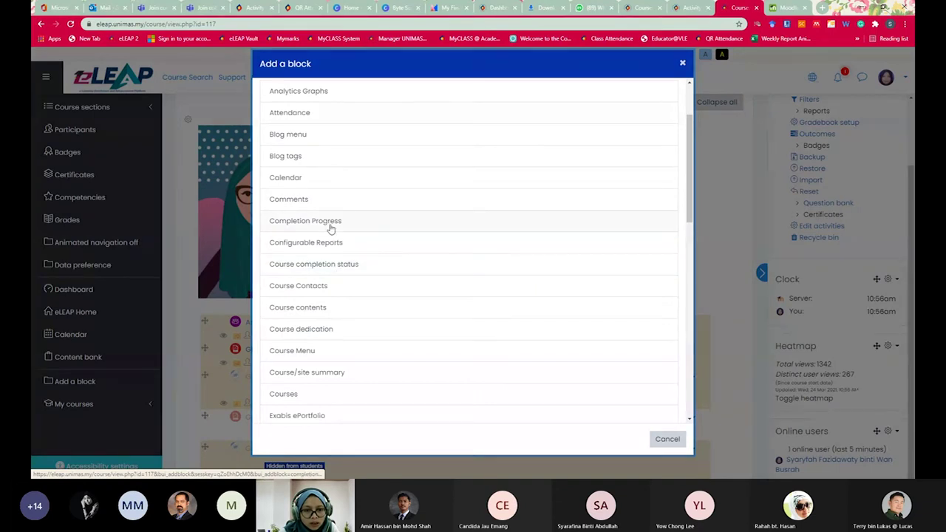
{"action": "left_click", "coordinate": [332, 269]}
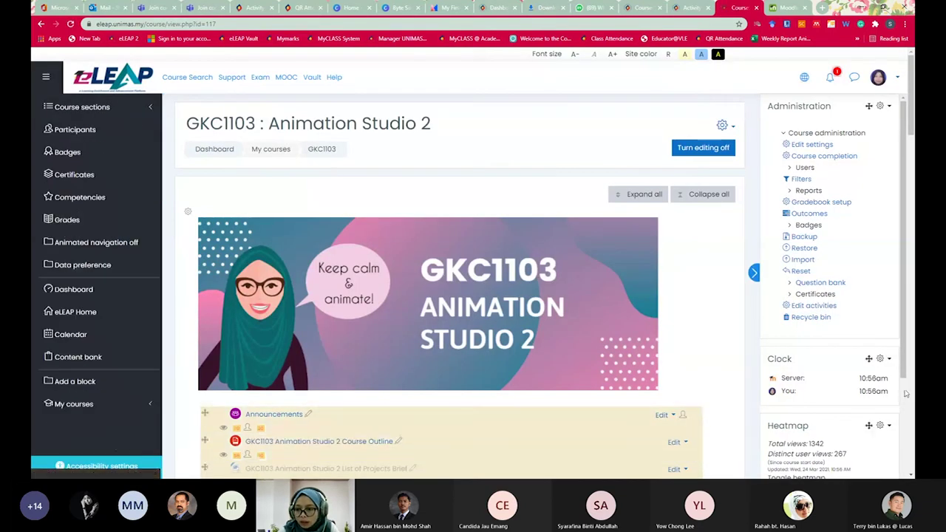
{"action": "scroll", "coordinate": [874, 390], "scroll_direction": "down", "scroll_amount": 1}
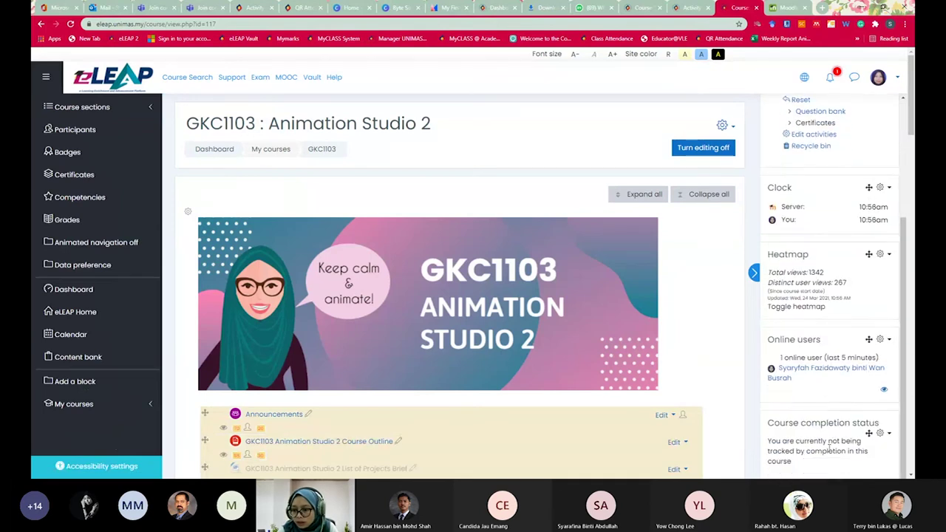
- Add a Completion Progress block to the GKC1103 course and bring it into view below the Course completion status block
{"action": "left_click", "coordinate": [80, 384]}
{"action": "left_click", "coordinate": [349, 319]}
{"action": "scroll", "coordinate": [824, 402], "scroll_direction": "down", "scroll_amount": 5}
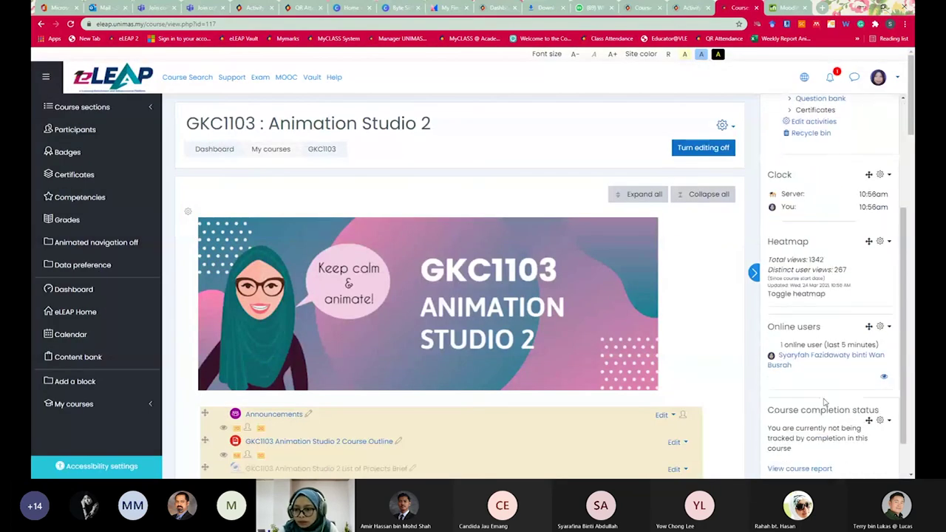
{"action": "scroll", "coordinate": [825, 406], "scroll_direction": "down", "scroll_amount": 1}
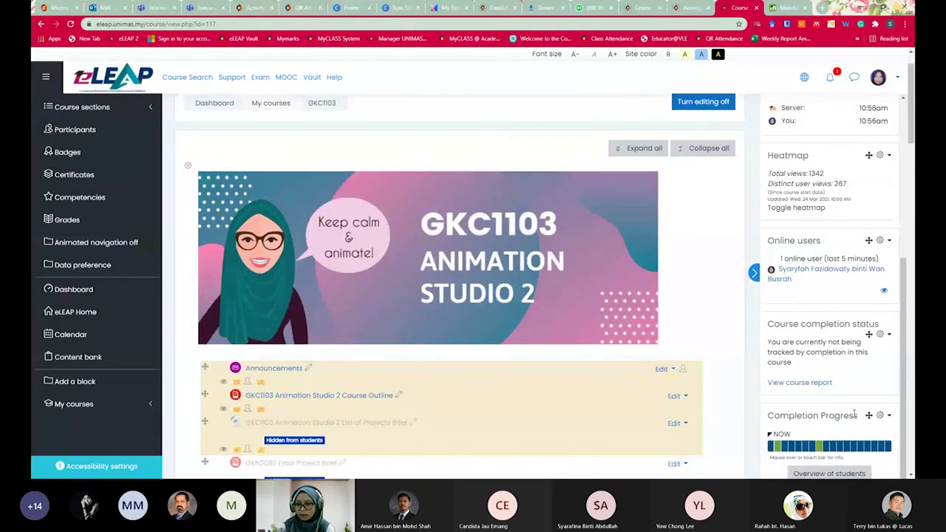
{"action": "scroll", "coordinate": [812, 444], "scroll_direction": "down", "scroll_amount": 1}
- Open the Completion Progress block's overview of students and examine each student's last course access, progress bar and percentage
{"action": "left_click", "coordinate": [815, 473]}
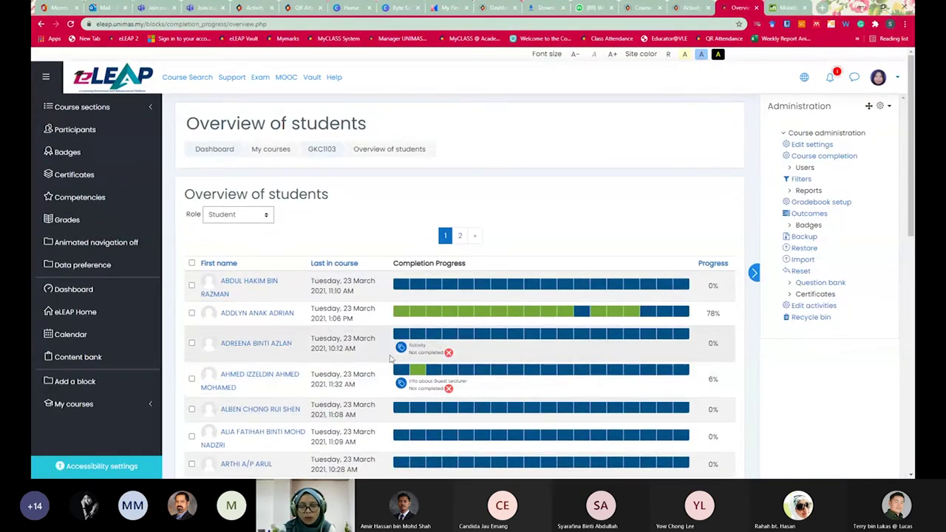
{"action": "scroll", "coordinate": [473, 340], "scroll_direction": "down", "scroll_amount": 3}
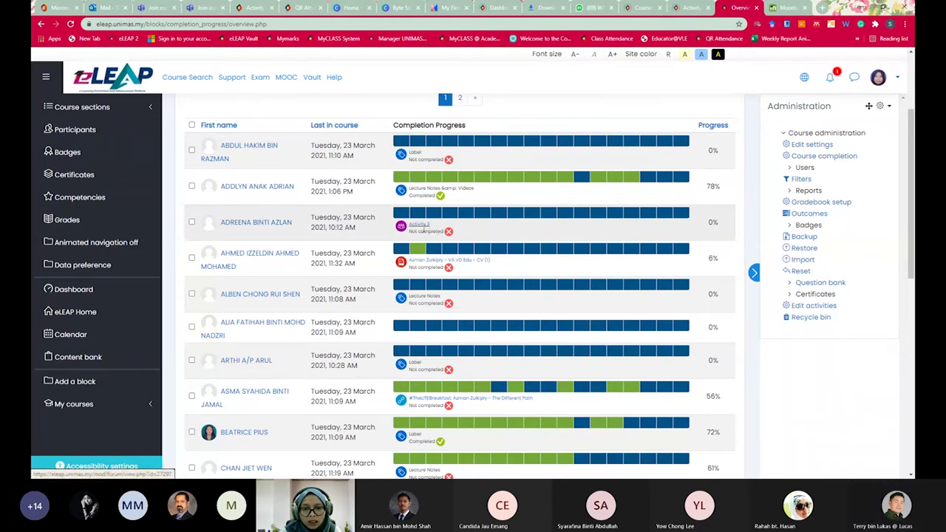
{"action": "scroll", "coordinate": [288, 266], "scroll_direction": "down", "scroll_amount": 1}
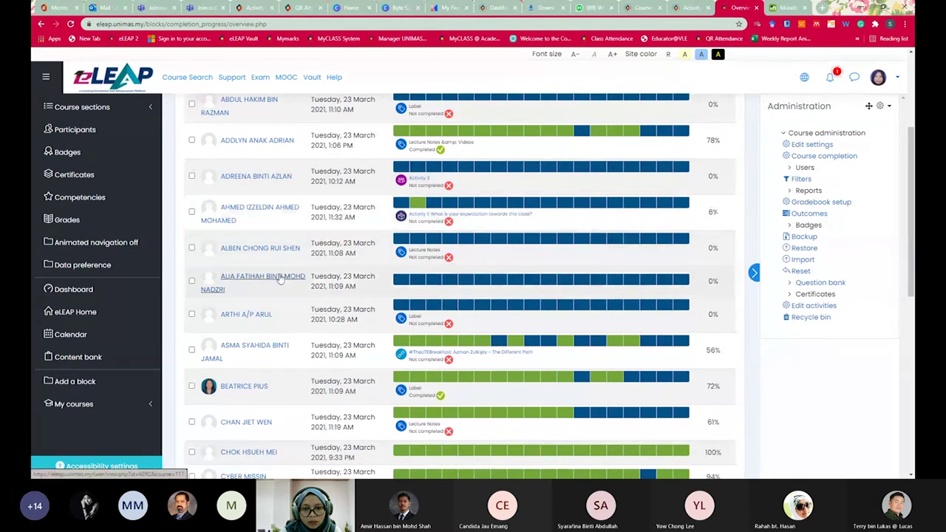
{"action": "scroll", "coordinate": [267, 277], "scroll_direction": "down", "scroll_amount": 4}
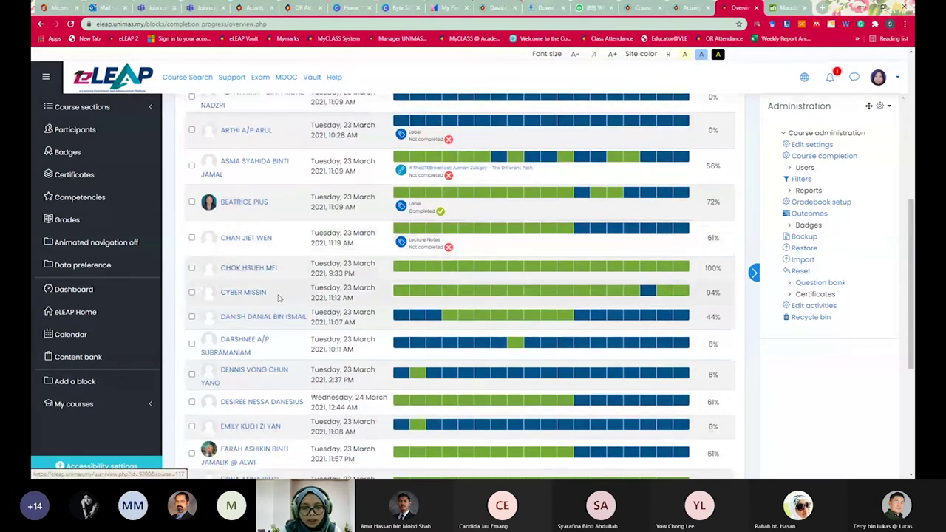
{"action": "scroll", "coordinate": [262, 460], "scroll_direction": "up", "scroll_amount": 4}
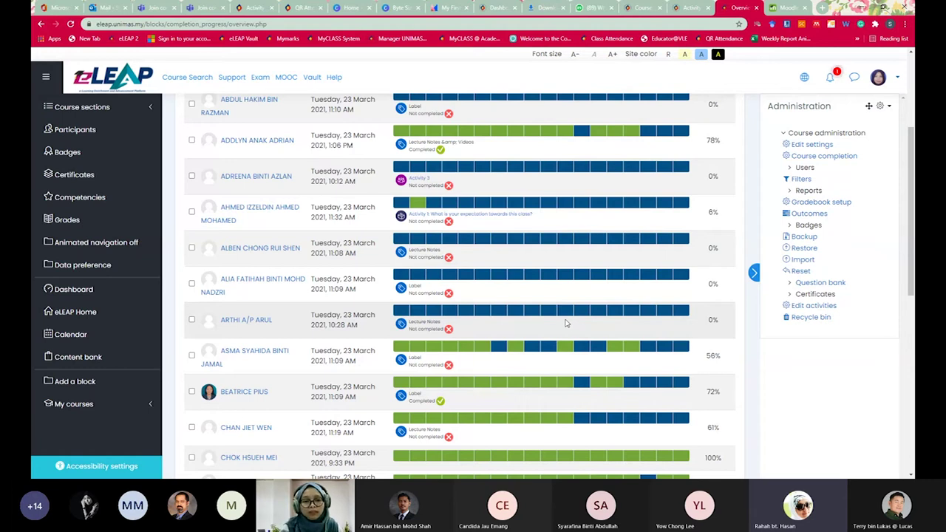
{"action": "scroll", "coordinate": [563, 320], "scroll_direction": "up", "scroll_amount": 3}
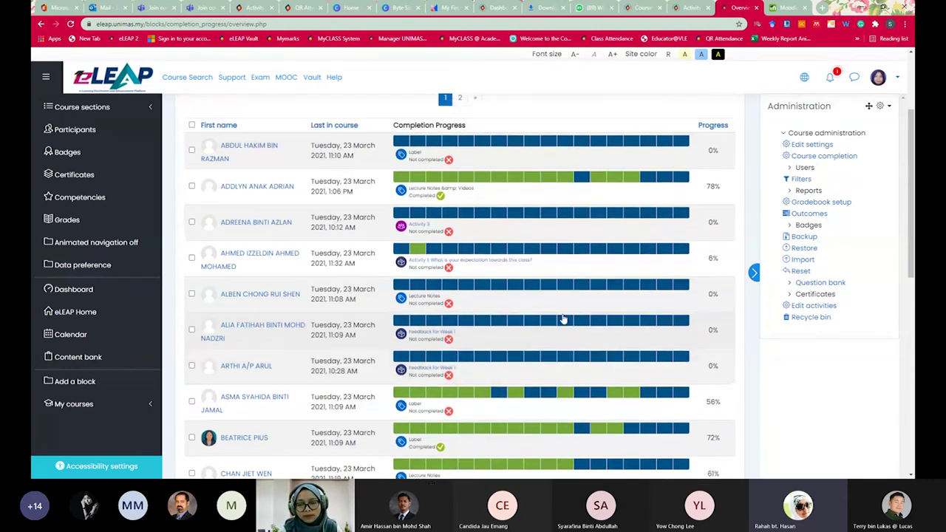
{"action": "scroll", "coordinate": [561, 317], "scroll_direction": "down", "scroll_amount": 2}
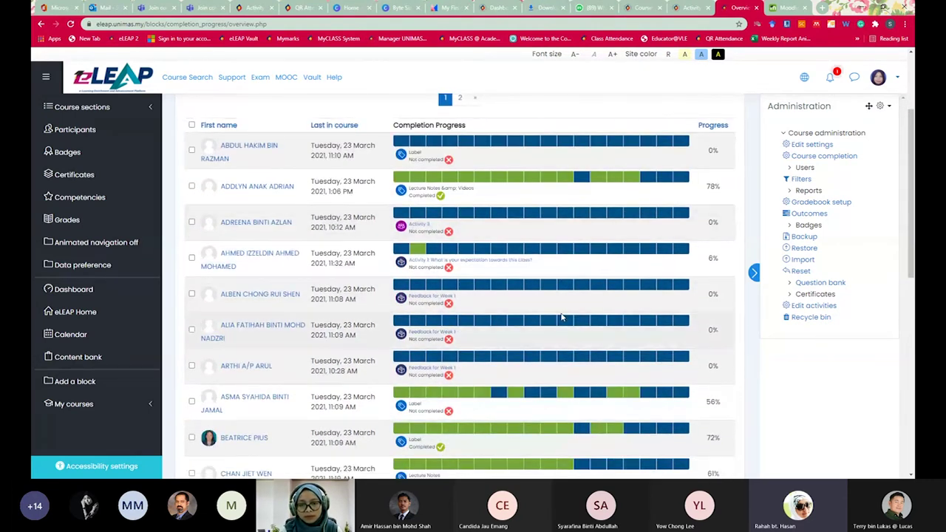
{"action": "scroll", "coordinate": [562, 317], "scroll_direction": "down", "scroll_amount": 1}
{"action": "scroll", "coordinate": [562, 318], "scroll_direction": "up", "scroll_amount": 1}
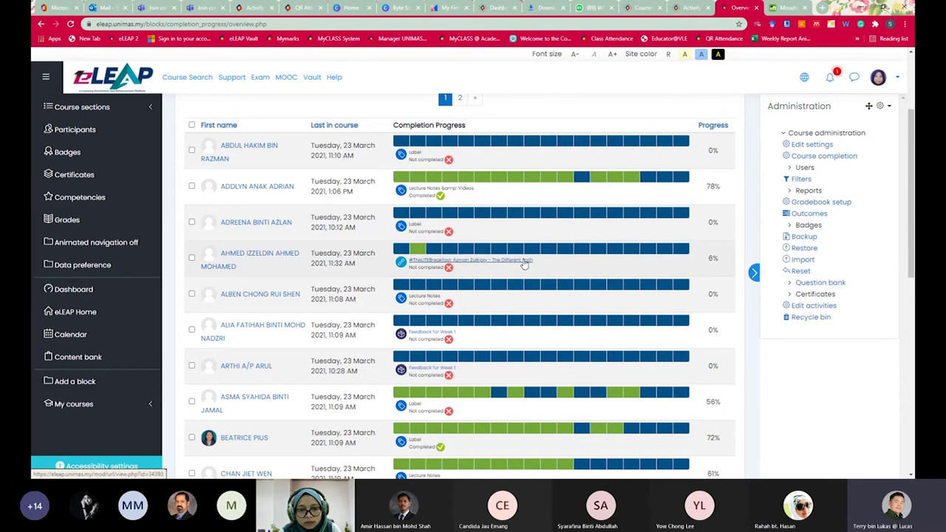
{"action": "scroll", "coordinate": [523, 264], "scroll_direction": "down", "scroll_amount": 1}
{"action": "scroll", "coordinate": [523, 264], "scroll_direction": "down", "scroll_amount": 1}
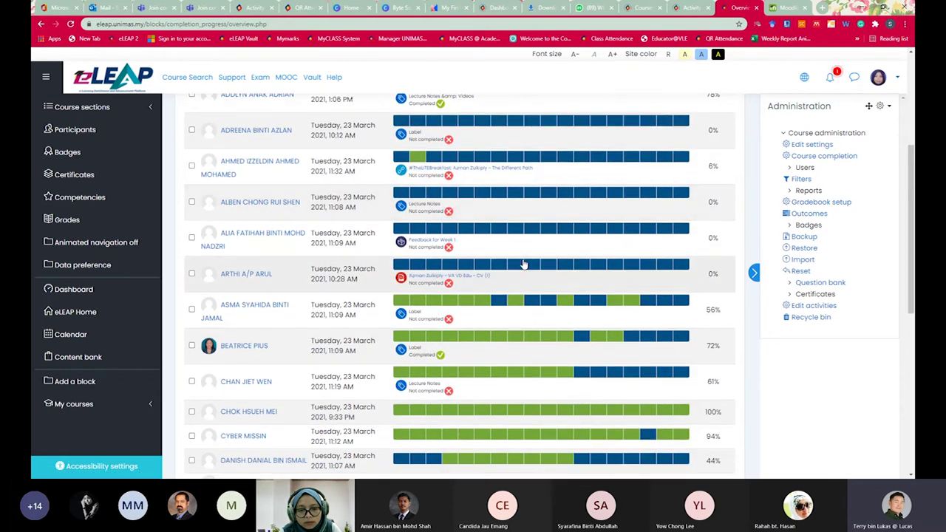
{"action": "scroll", "coordinate": [522, 264], "scroll_direction": "down", "scroll_amount": 3}
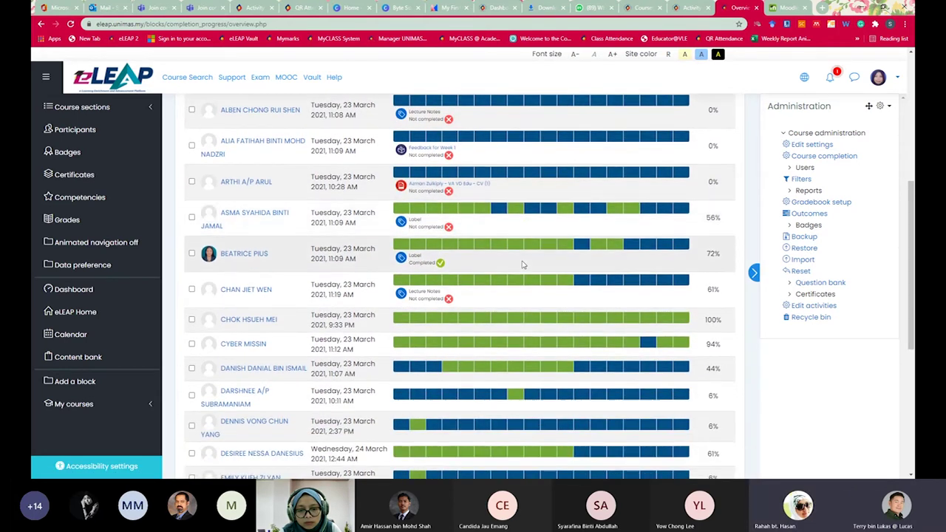
{"action": "scroll", "coordinate": [522, 265], "scroll_direction": "down", "scroll_amount": 2}
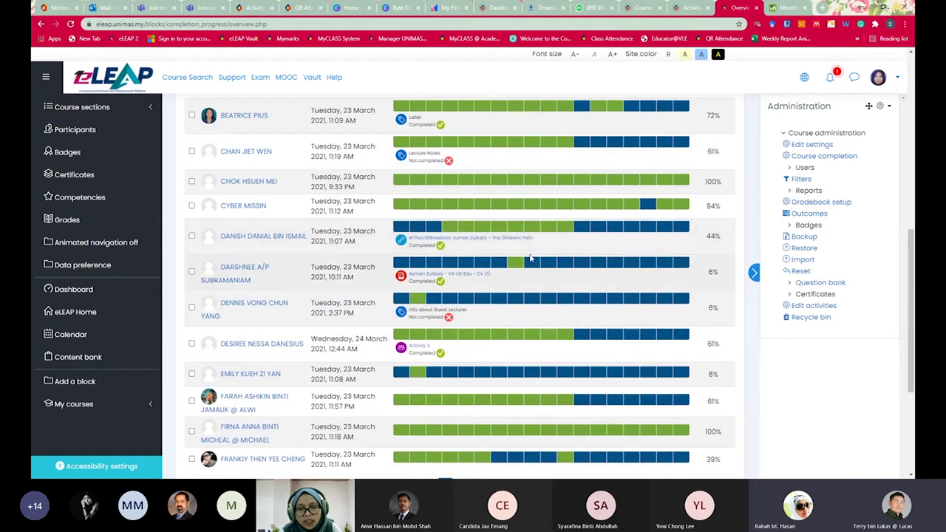
{"action": "scroll", "coordinate": [530, 259], "scroll_direction": "up", "scroll_amount": 3}
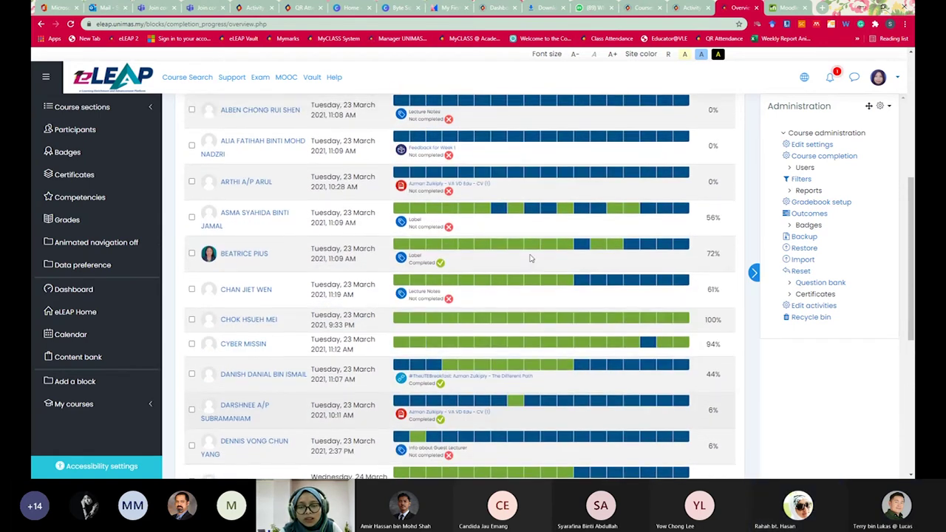
{"action": "scroll", "coordinate": [530, 259], "scroll_direction": "up", "scroll_amount": 2}
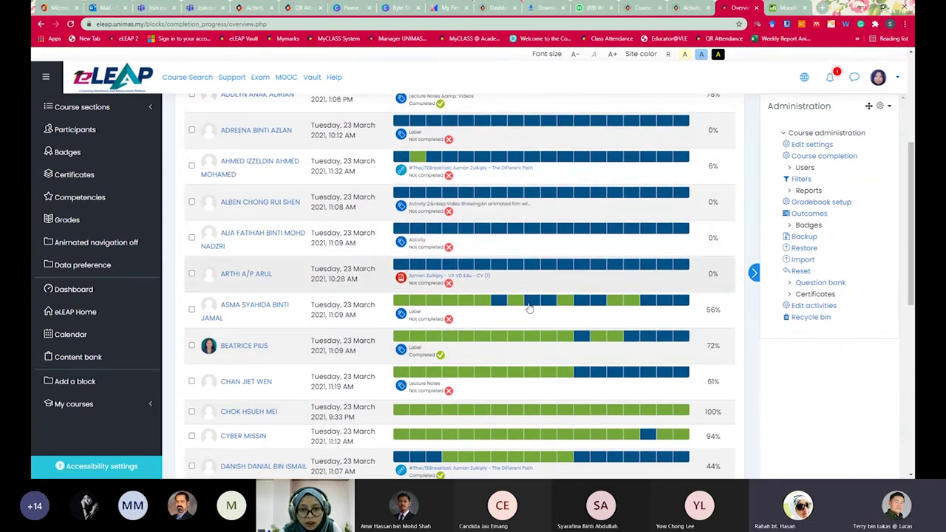
{"action": "scroll", "coordinate": [529, 308], "scroll_direction": "up", "scroll_amount": 3}
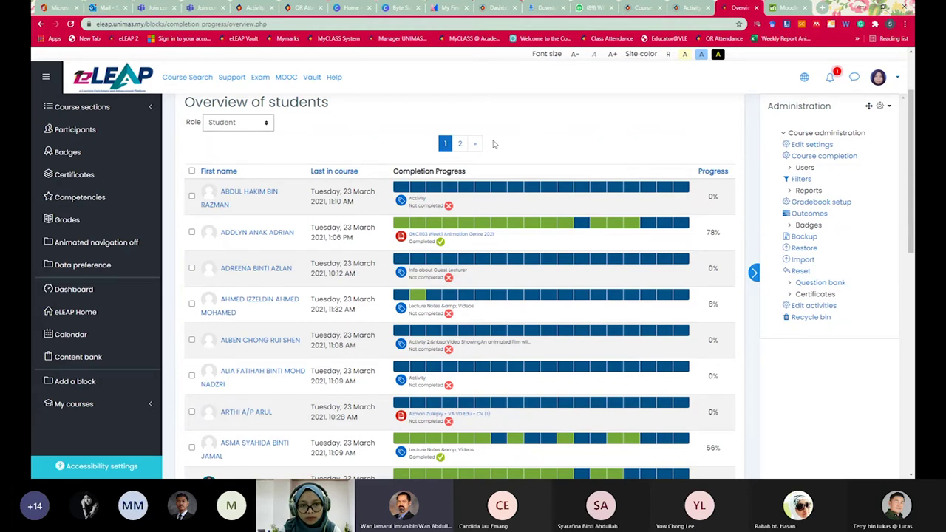
{"action": "scroll", "coordinate": [452, 410], "scroll_direction": "down", "scroll_amount": 3}
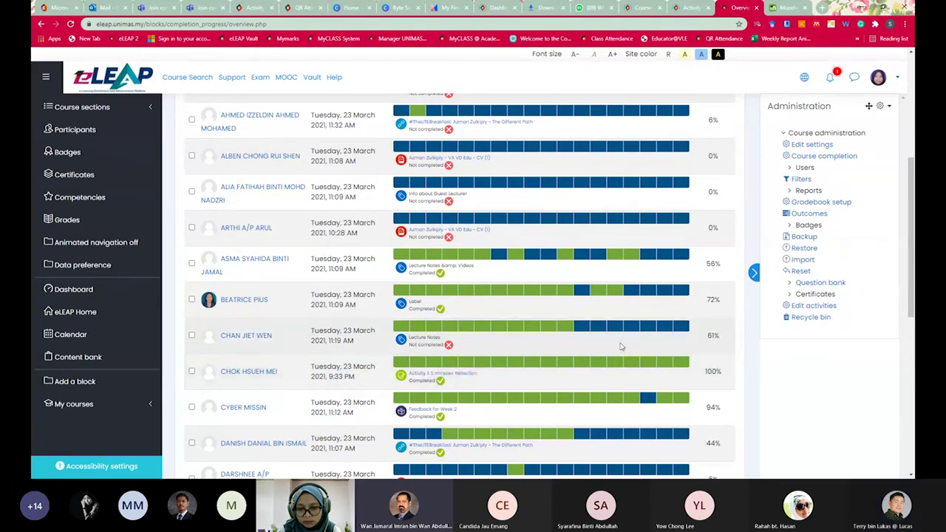
{"action": "scroll", "coordinate": [620, 346], "scroll_direction": "down", "scroll_amount": 1}
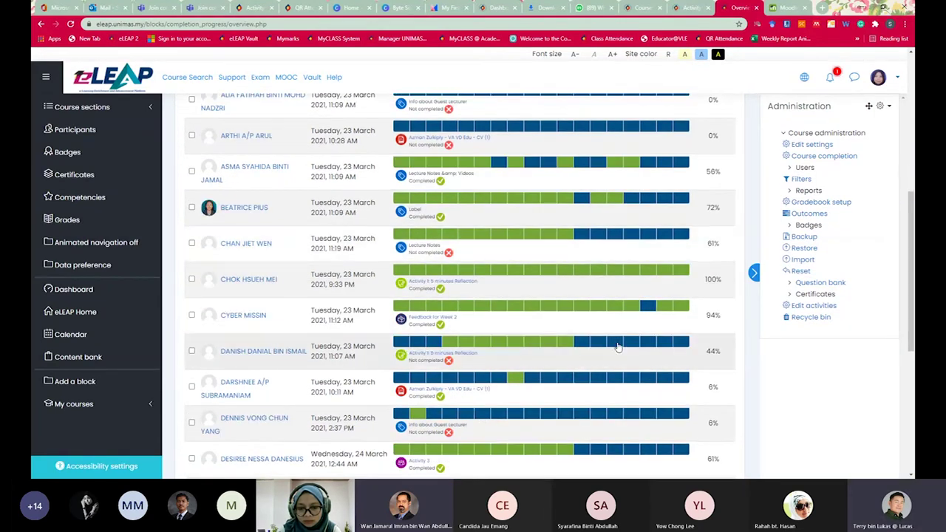
{"action": "scroll", "coordinate": [395, 392], "scroll_direction": "up", "scroll_amount": 3}
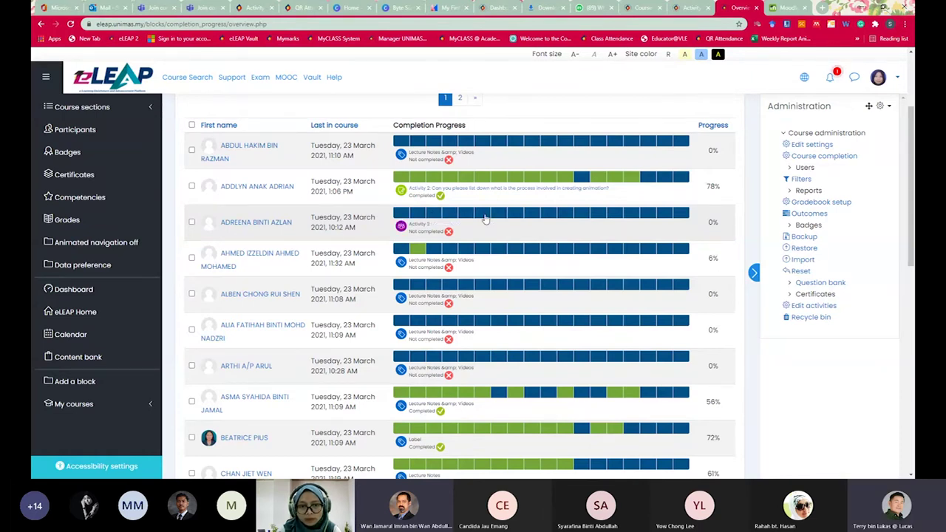
{"action": "scroll", "coordinate": [485, 222], "scroll_direction": "up", "scroll_amount": 1}
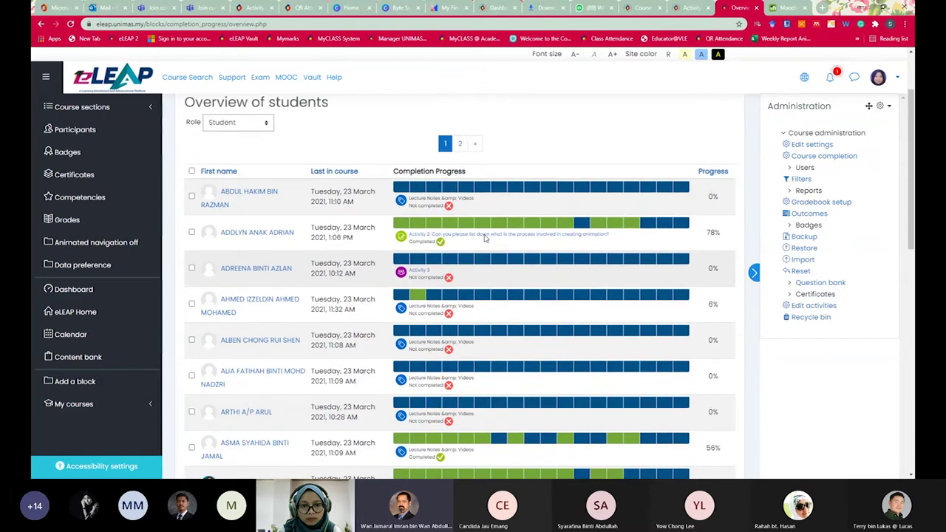
{"action": "scroll", "coordinate": [487, 235], "scroll_direction": "up", "scroll_amount": 1}
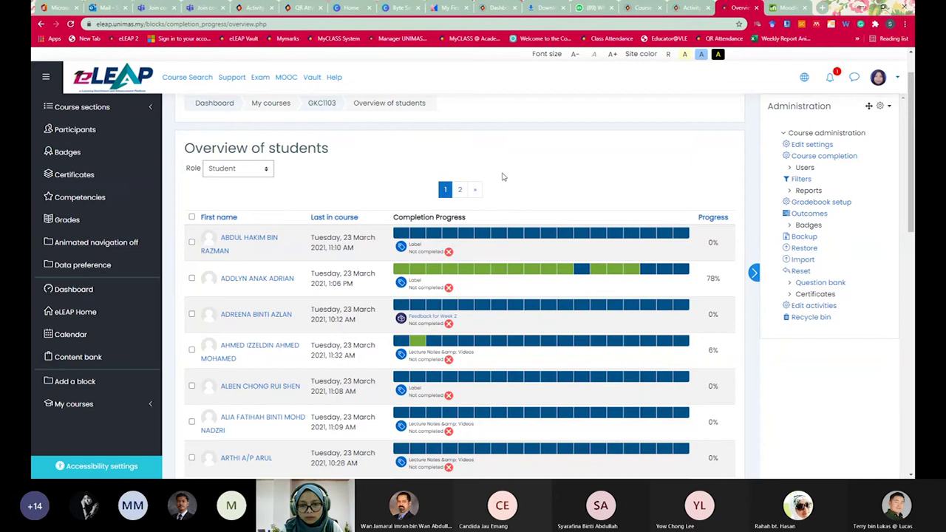
{"action": "scroll", "coordinate": [502, 176], "scroll_direction": "down", "scroll_amount": 1}
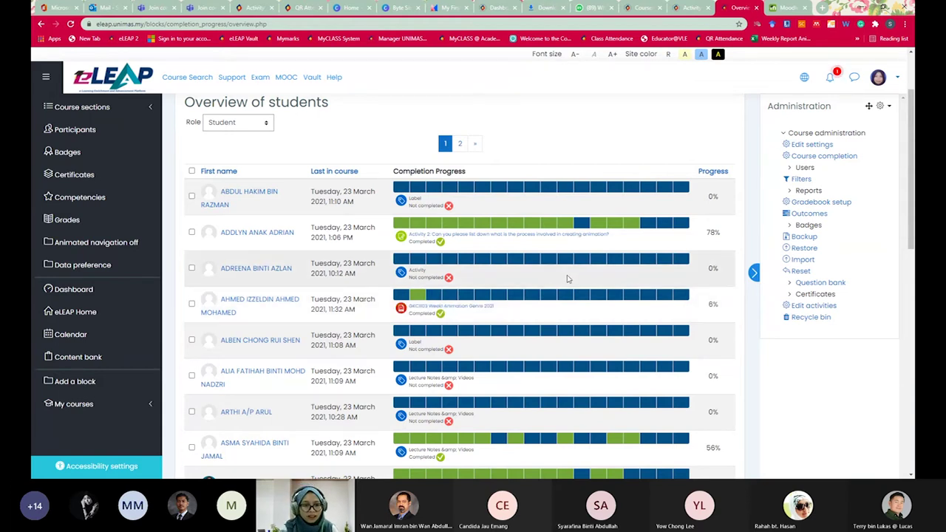
{"action": "left_click", "coordinate": [754, 275]}
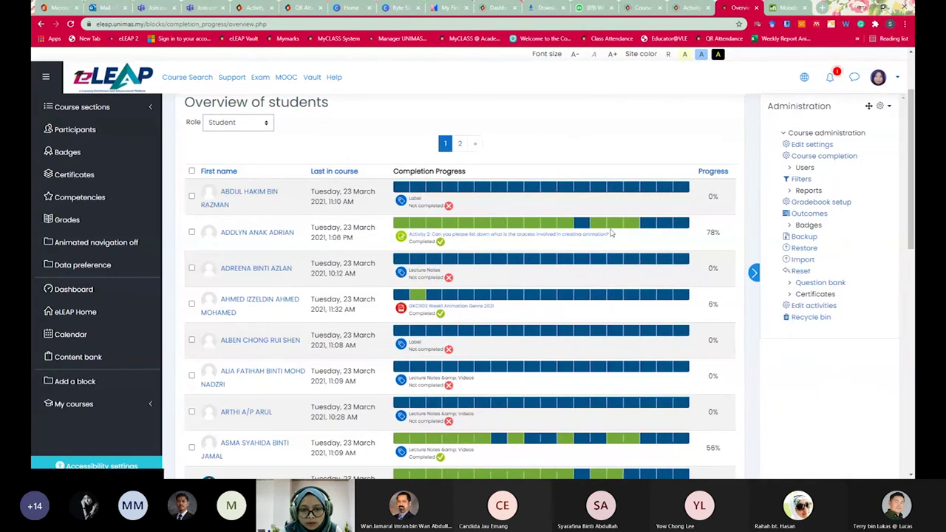
{"action": "scroll", "coordinate": [215, 376], "scroll_direction": "down", "scroll_amount": 3}
{"action": "scroll", "coordinate": [215, 376], "scroll_direction": "down", "scroll_amount": 6}
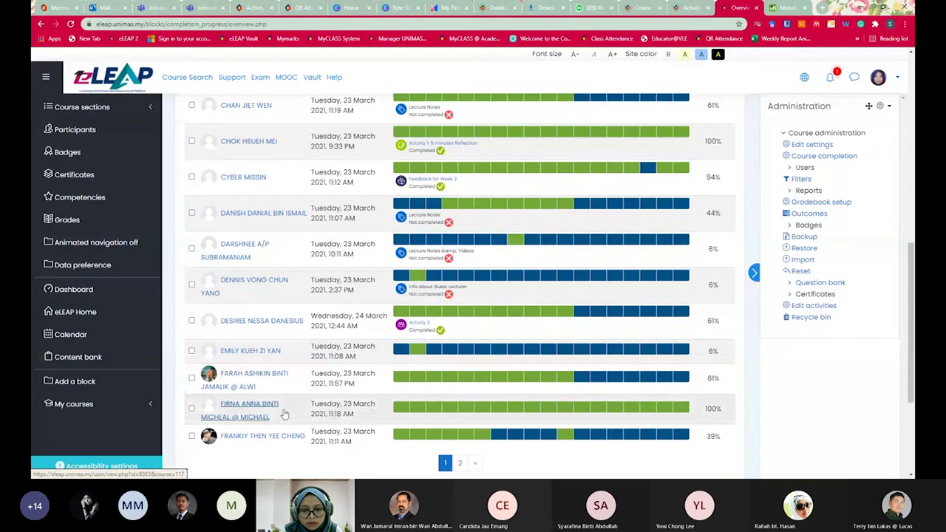
{"action": "scroll", "coordinate": [258, 395], "scroll_direction": "down", "scroll_amount": 3}
{"action": "scroll", "coordinate": [390, 404], "scroll_direction": "up", "scroll_amount": 3}
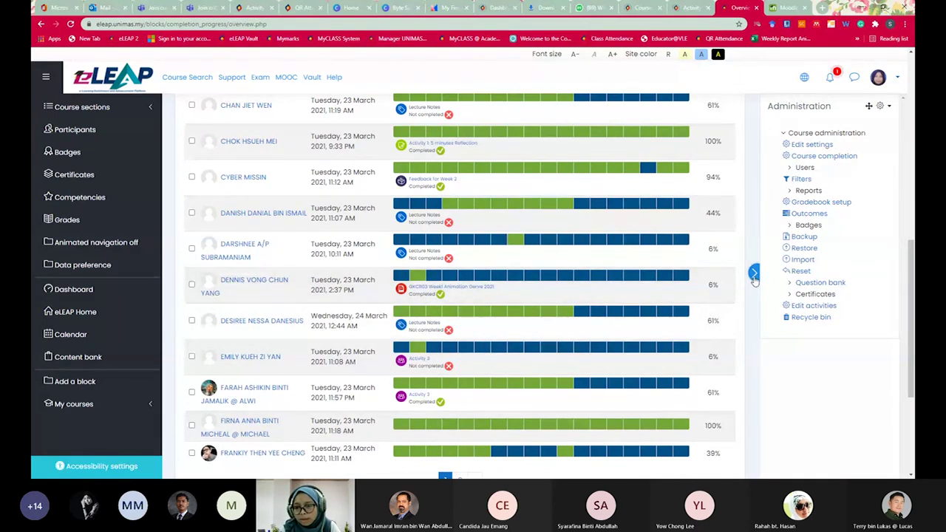
{"action": "scroll", "coordinate": [530, 399], "scroll_direction": "up", "scroll_amount": 4}
{"action": "scroll", "coordinate": [531, 401], "scroll_direction": "up", "scroll_amount": 3}
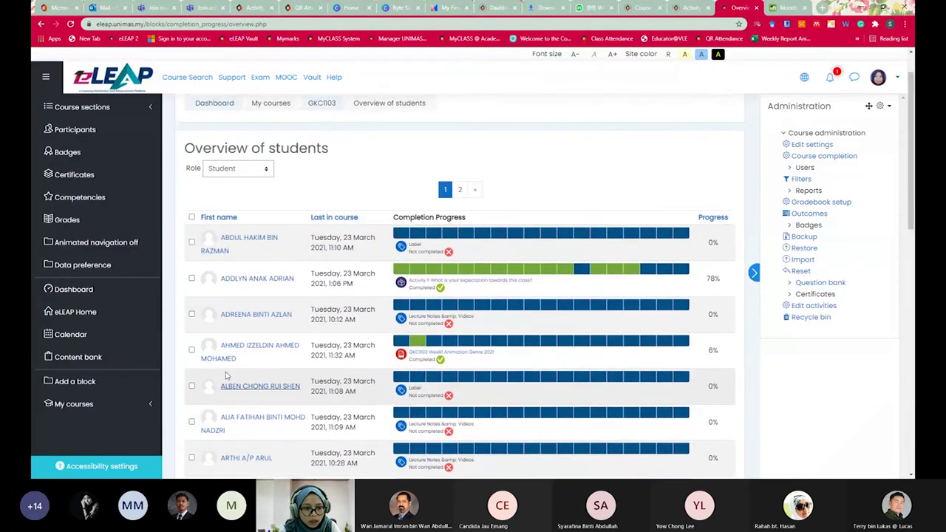
- On the GKC1103 course page, move the Completion Progress block above Course completion status and open its overview of students
{"action": "left_click", "coordinate": [77, 42]}
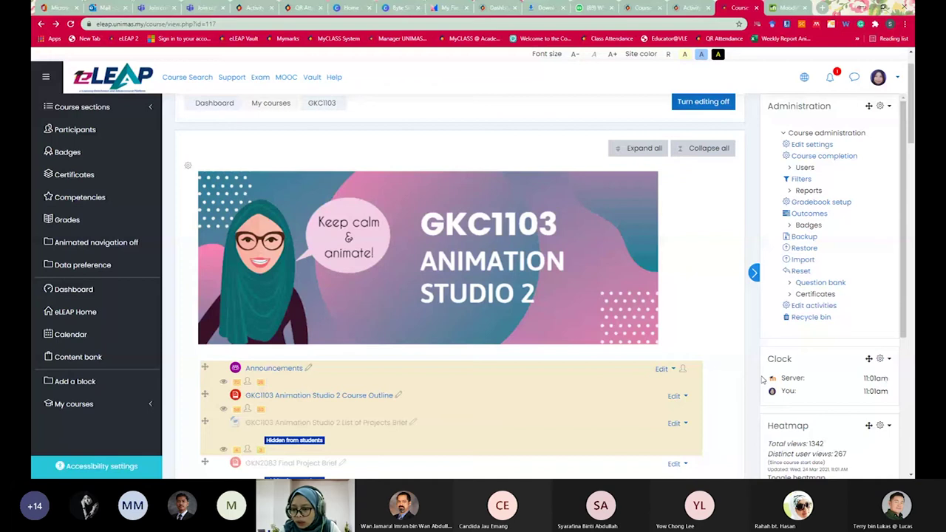
{"action": "scroll", "coordinate": [842, 395], "scroll_direction": "down", "scroll_amount": 3}
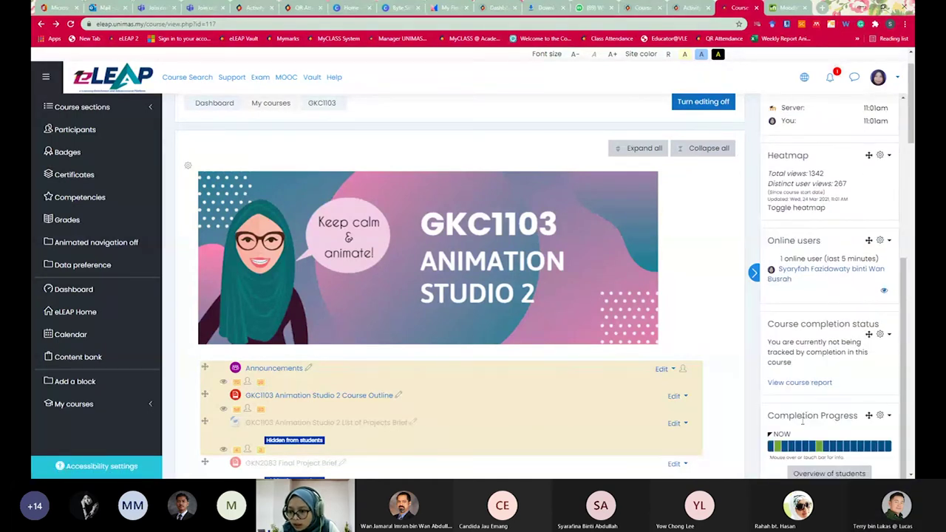
{"action": "scroll", "coordinate": [826, 436], "scroll_direction": "down", "scroll_amount": 1}
{"action": "scroll", "coordinate": [827, 440], "scroll_direction": "down", "scroll_amount": 1}
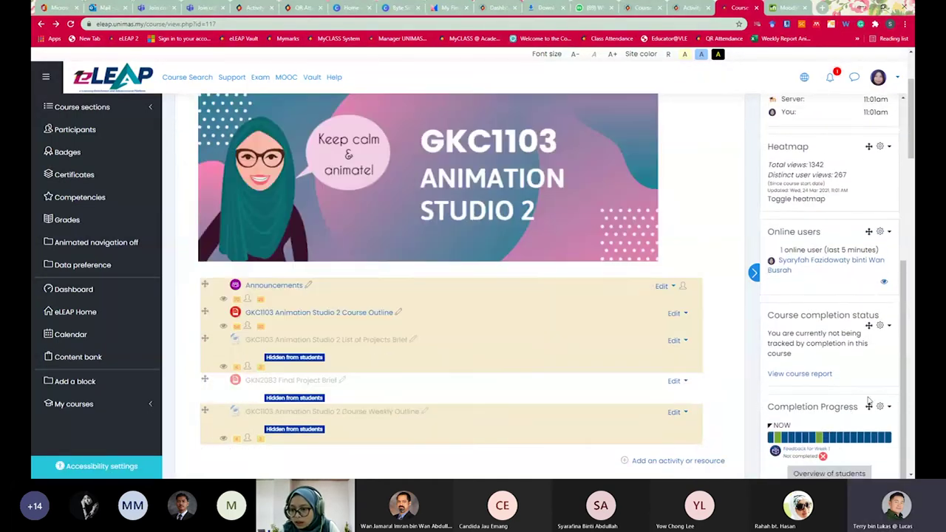
{"action": "left_click_drag", "start_coordinate": [869, 400], "coordinate": [861, 312]}
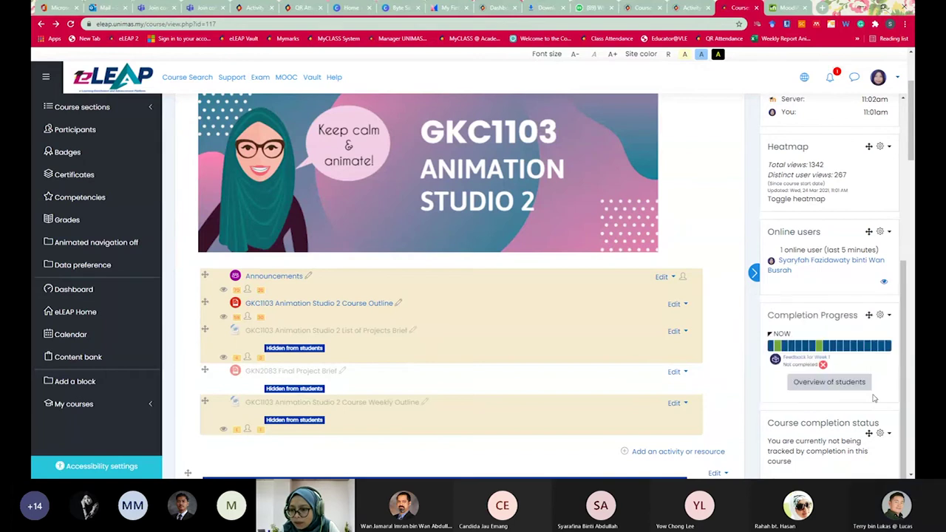
{"action": "left_click", "coordinate": [832, 384]}
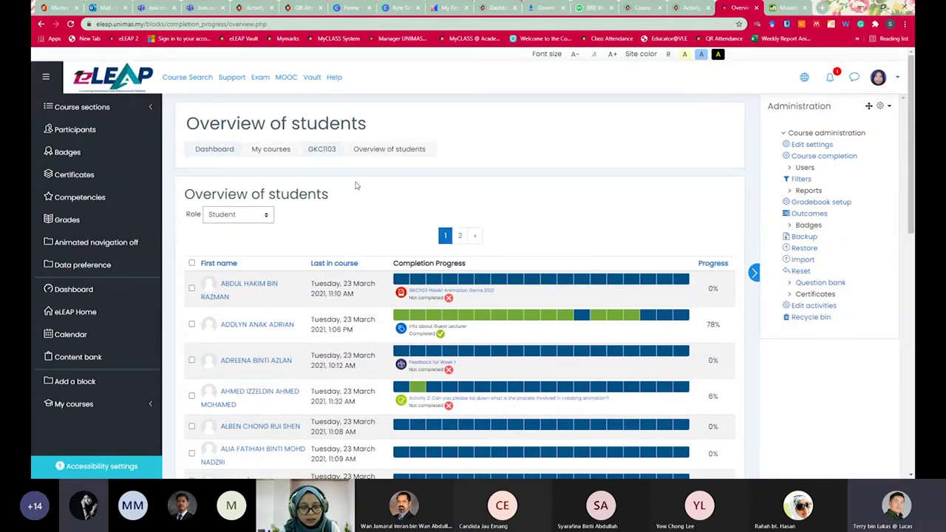
- Look over the students' completion table and collapse the side blocks so the table fills the page width
{"action": "scroll", "coordinate": [353, 190], "scroll_direction": "down", "scroll_amount": 1}
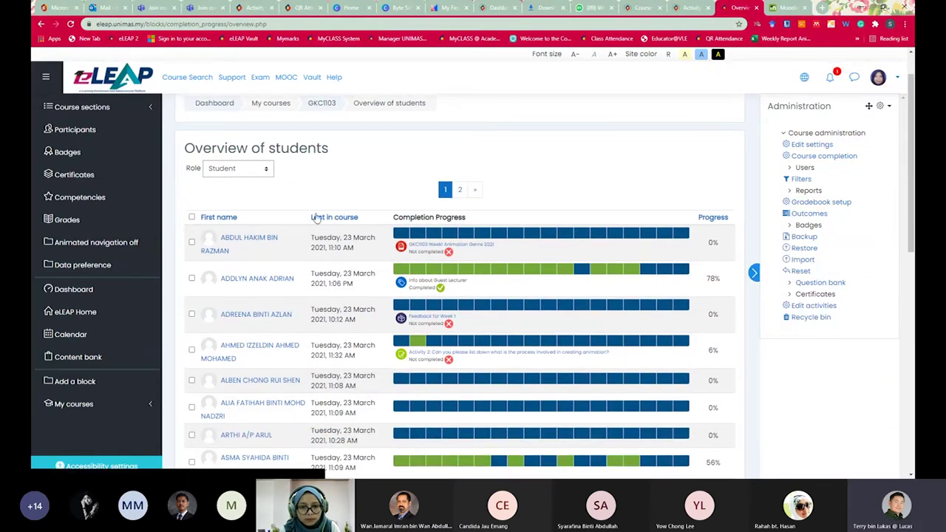
{"action": "scroll", "coordinate": [312, 215], "scroll_direction": "up", "scroll_amount": 1}
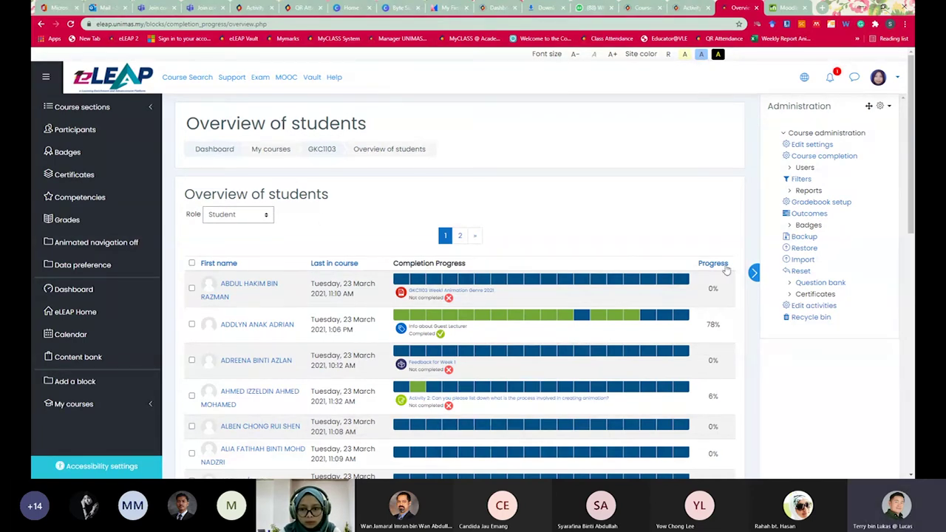
{"action": "left_click", "coordinate": [755, 275]}
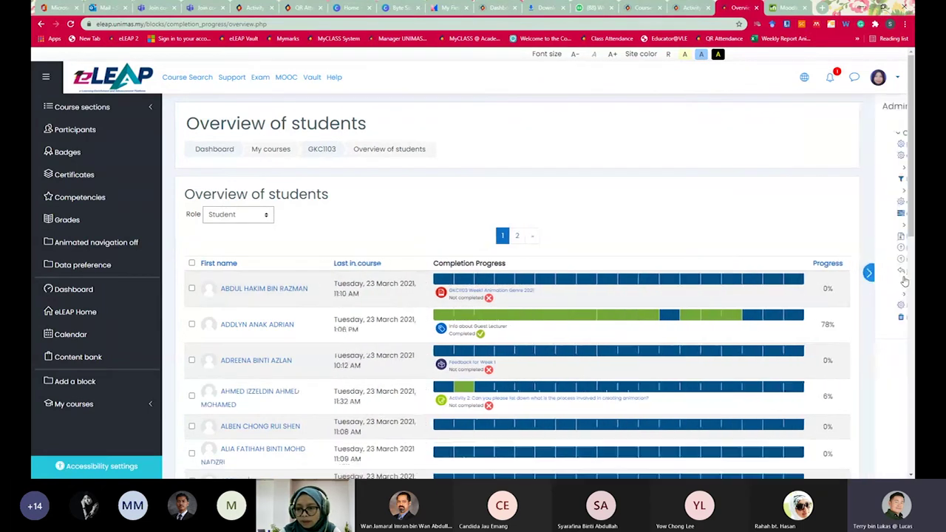
{"action": "left_click", "coordinate": [756, 274]}
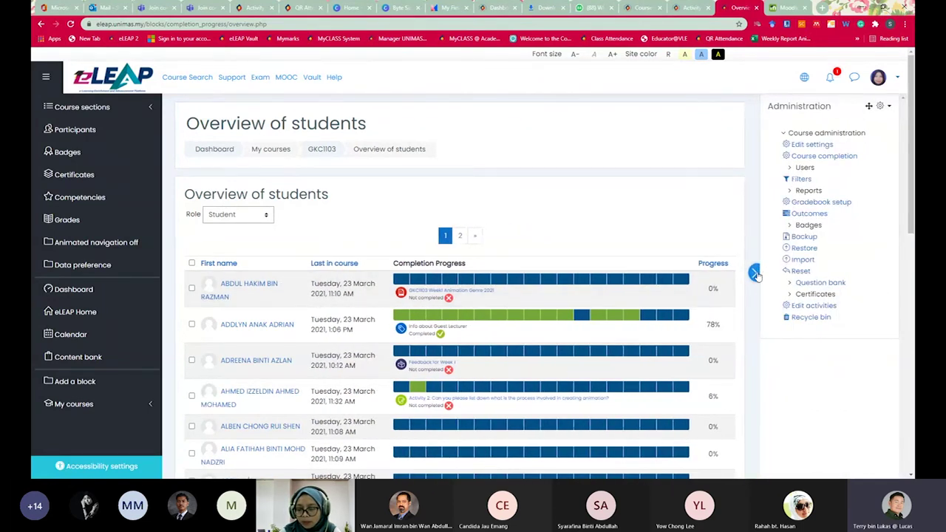
{"action": "left_click", "coordinate": [754, 275]}
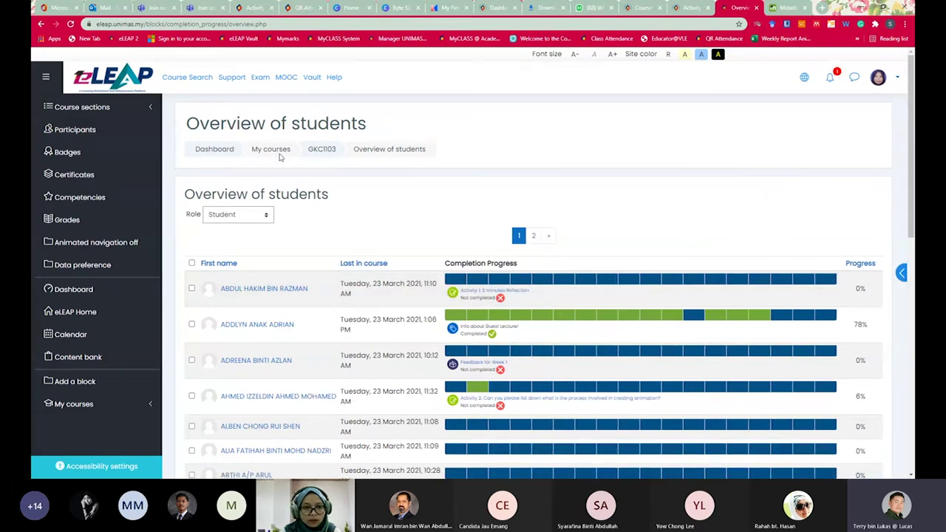
- Return to the GKC1103 course page, reveal its side blocks and reopen the overview of students from the Completion Progress block
{"action": "left_click", "coordinate": [322, 149]}
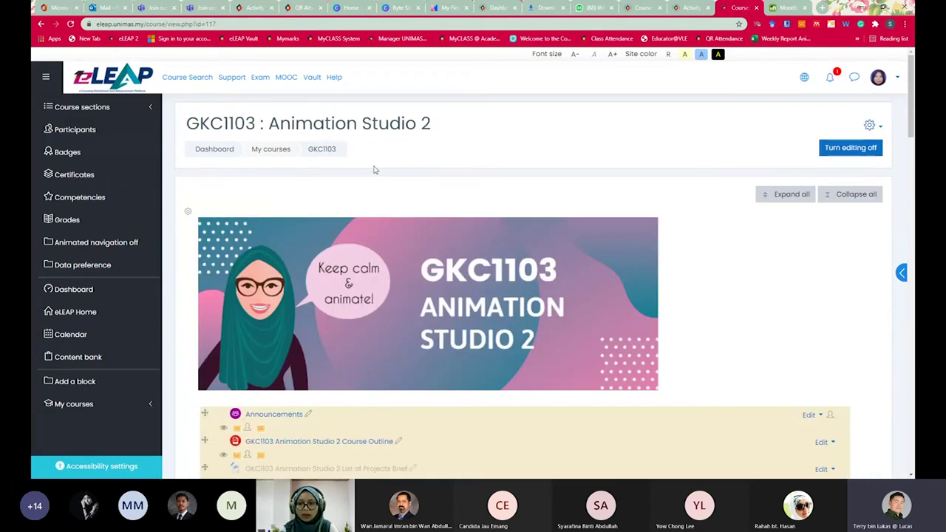
{"action": "left_click", "coordinate": [901, 274]}
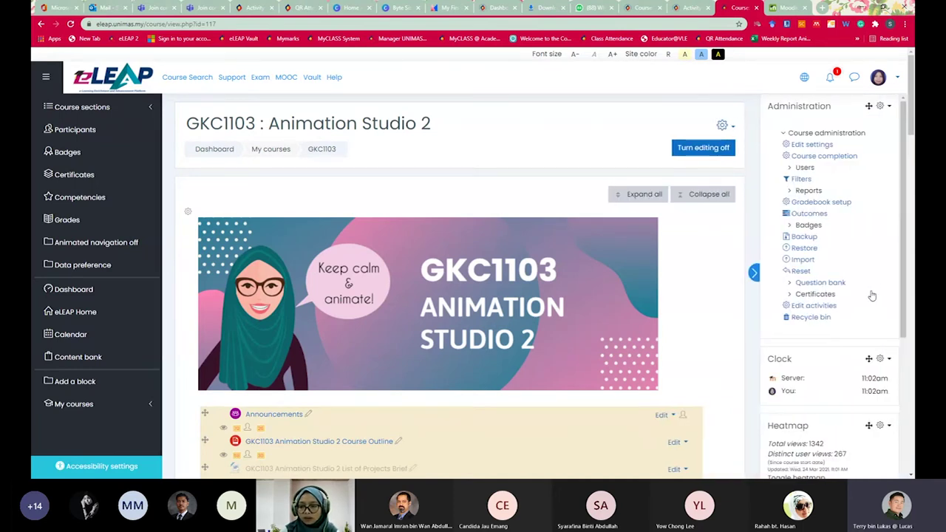
{"action": "scroll", "coordinate": [865, 295], "scroll_direction": "down", "scroll_amount": 4}
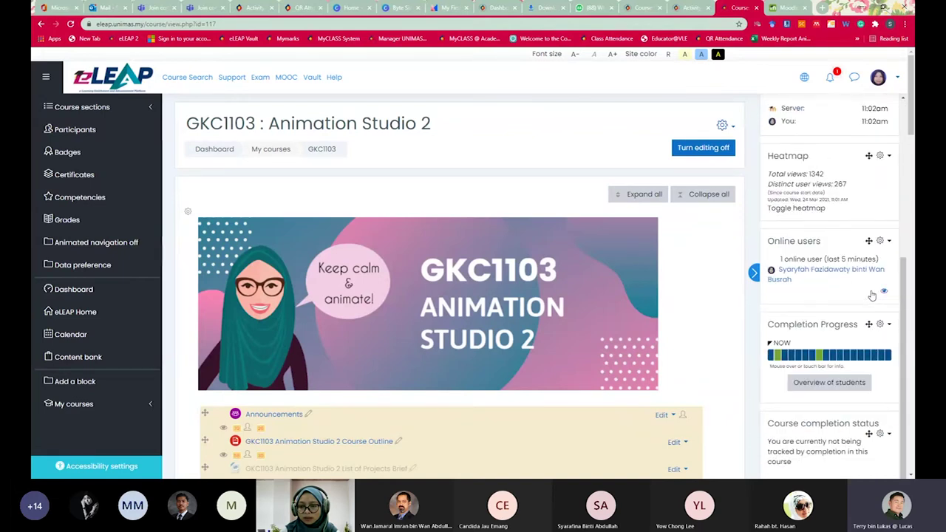
{"action": "mouse_move", "coordinate": [826, 355]}
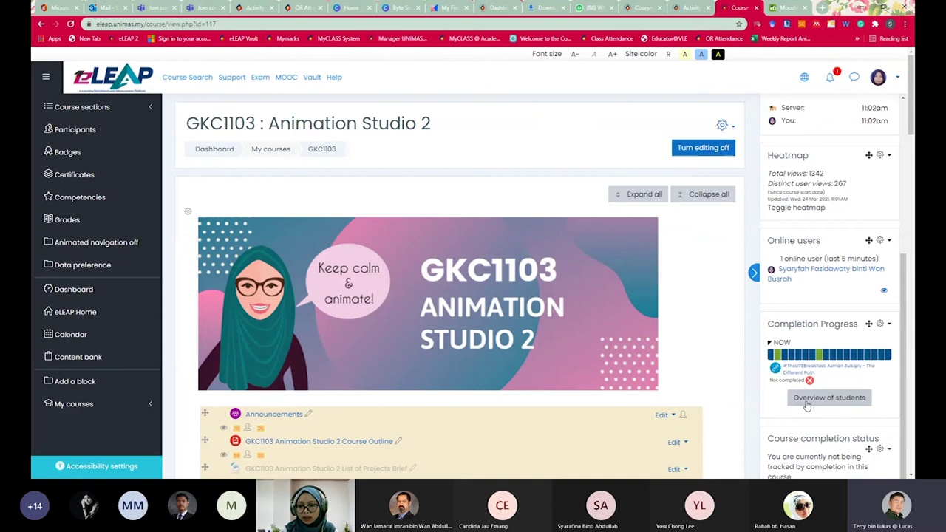
{"action": "left_click", "coordinate": [837, 408]}
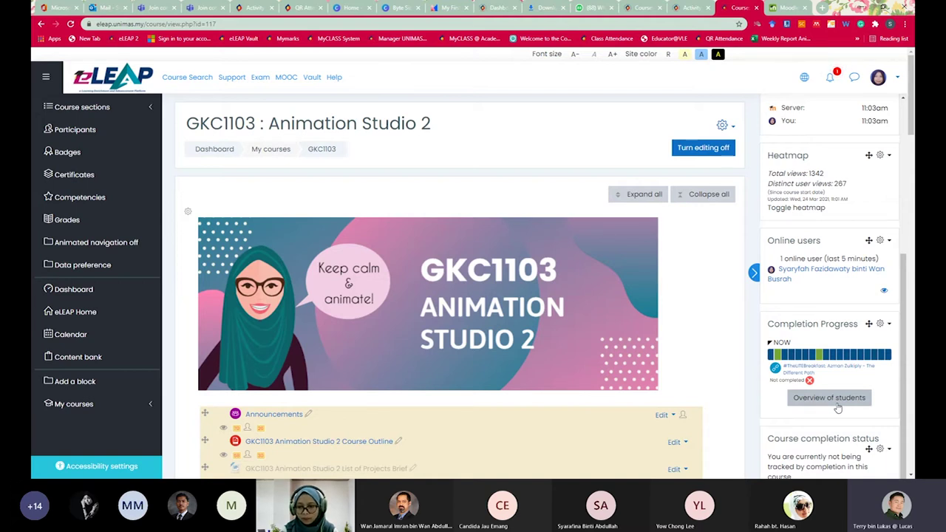
{"action": "scroll", "coordinate": [806, 407], "scroll_direction": "down", "scroll_amount": 3}
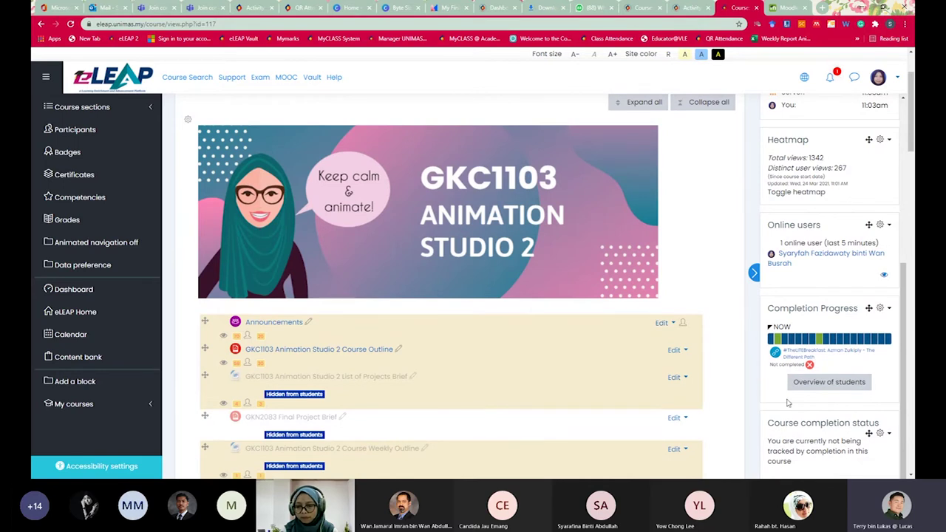
{"action": "left_click", "coordinate": [815, 382]}
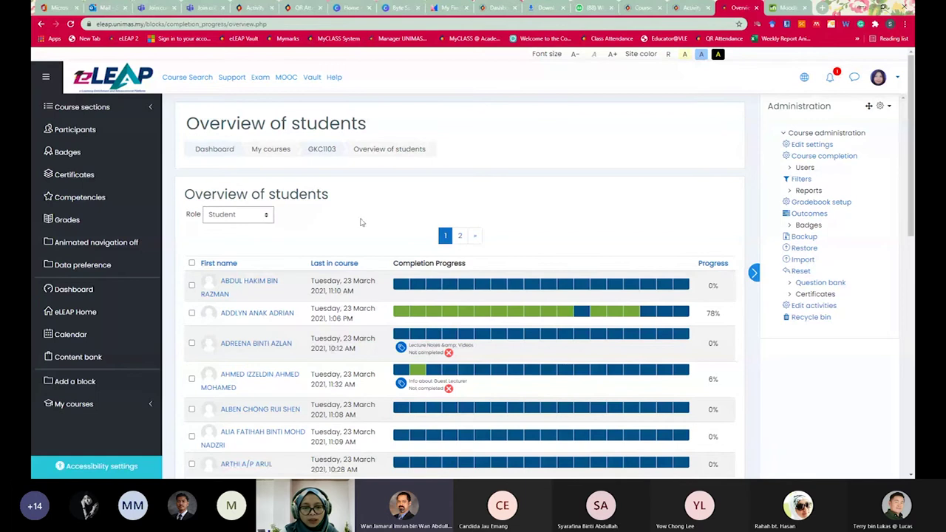
- Review the full list of blocks that can be added on the overview page and close it without adding any
{"action": "left_click", "coordinate": [81, 382]}
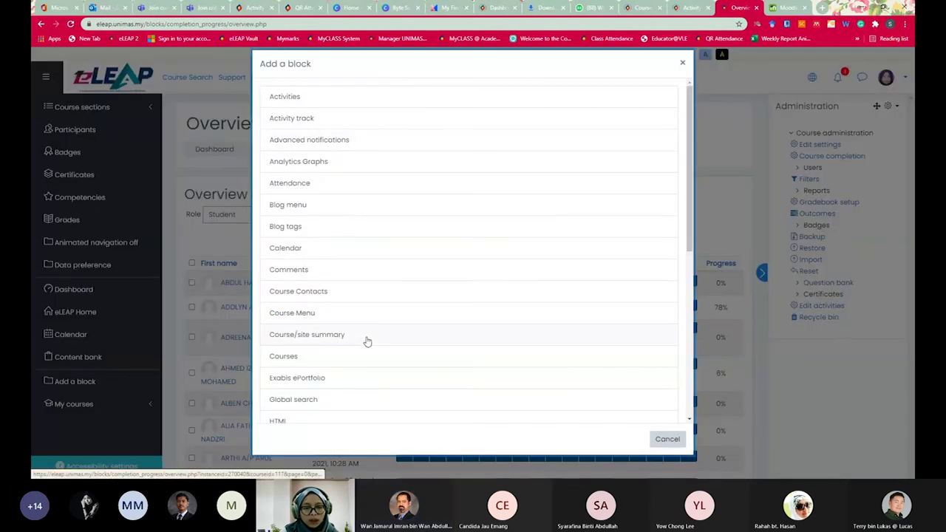
{"action": "scroll", "coordinate": [314, 386], "scroll_direction": "down", "scroll_amount": 2}
{"action": "scroll", "coordinate": [315, 387], "scroll_direction": "down", "scroll_amount": 3}
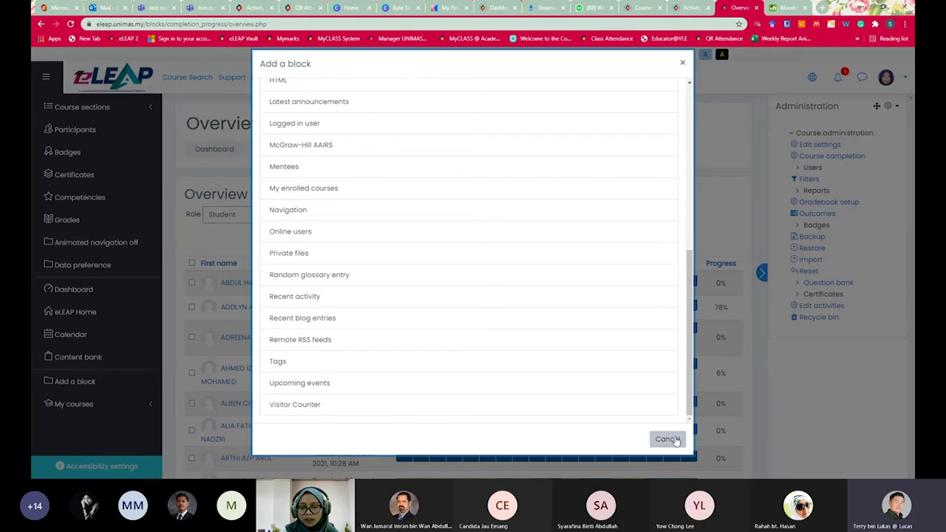
{"action": "scroll", "coordinate": [348, 391], "scroll_direction": "up", "scroll_amount": 3}
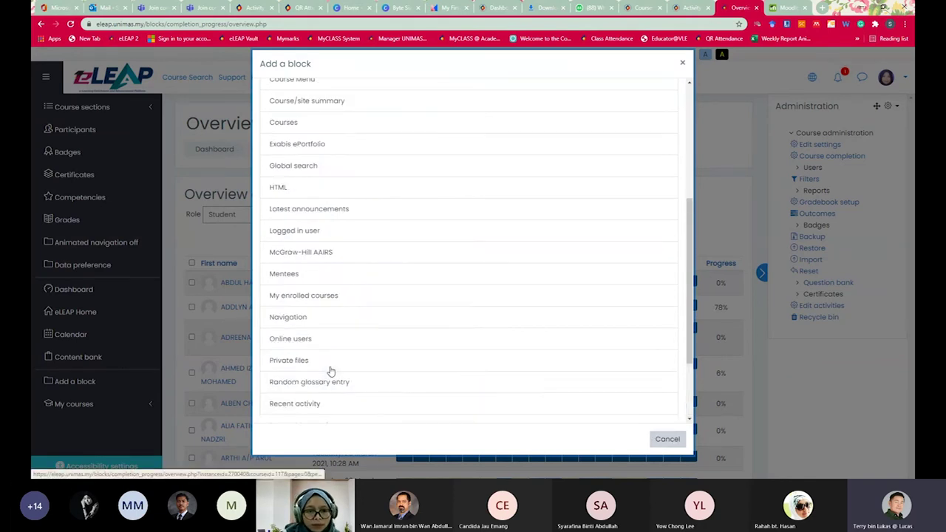
{"action": "scroll", "coordinate": [329, 370], "scroll_direction": "up", "scroll_amount": 3}
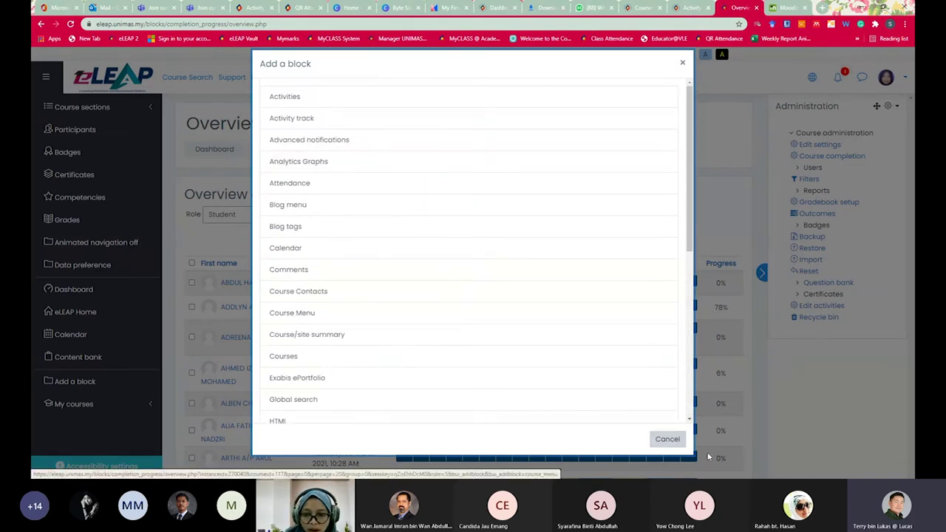
{"action": "left_click", "coordinate": [668, 440]}
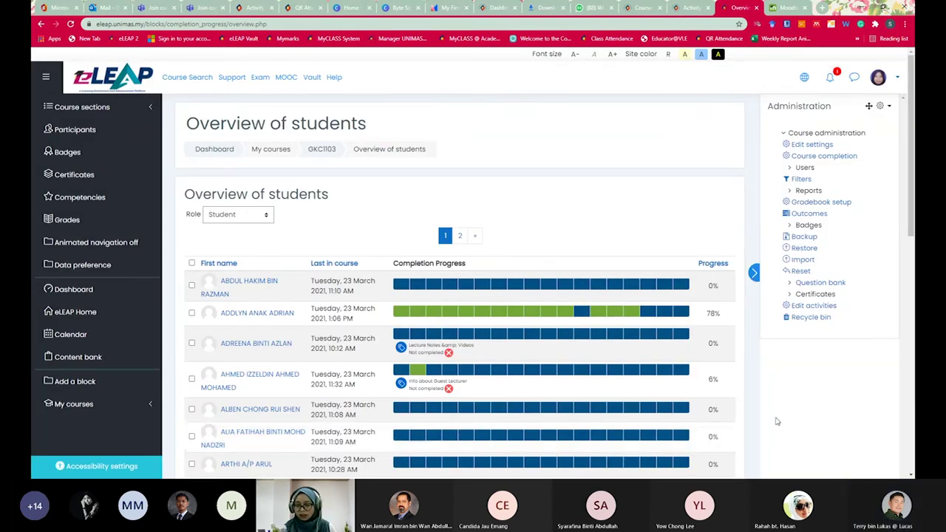